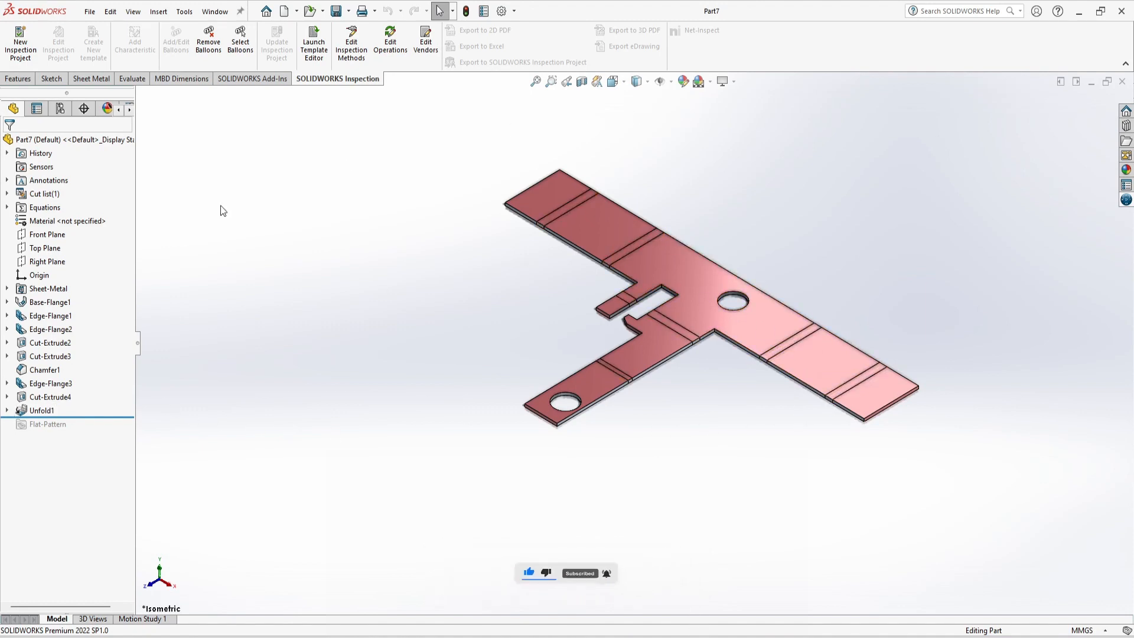
# Fold all the bends of the flattened sheet metal bracket, keeping the central face fixed.
pyautogui.click(90, 78)
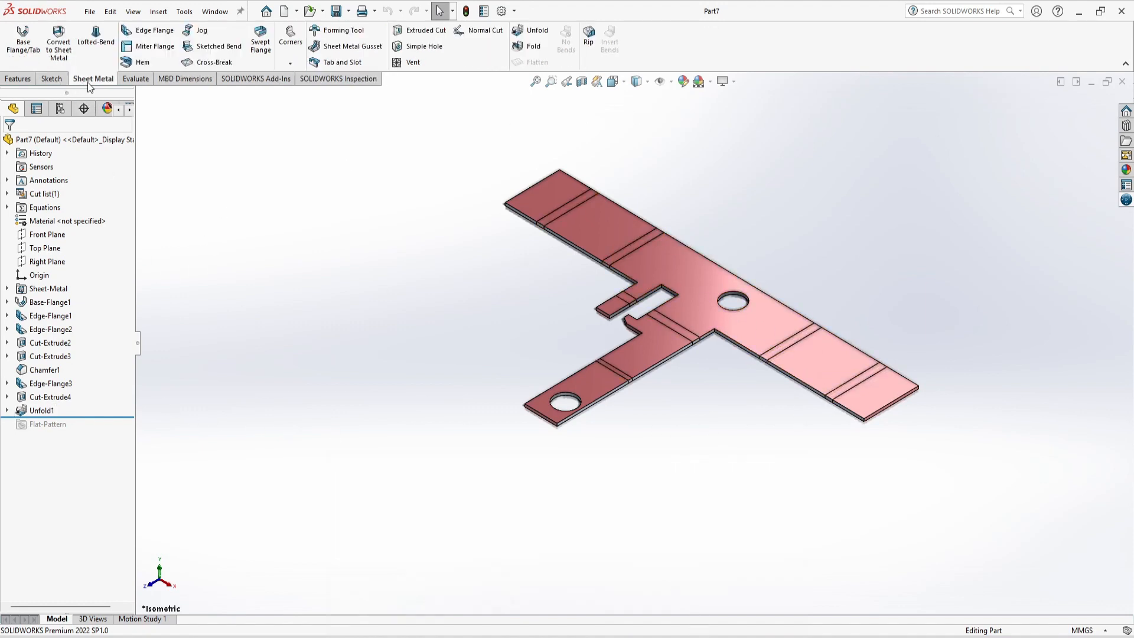
pyautogui.click(533, 46)
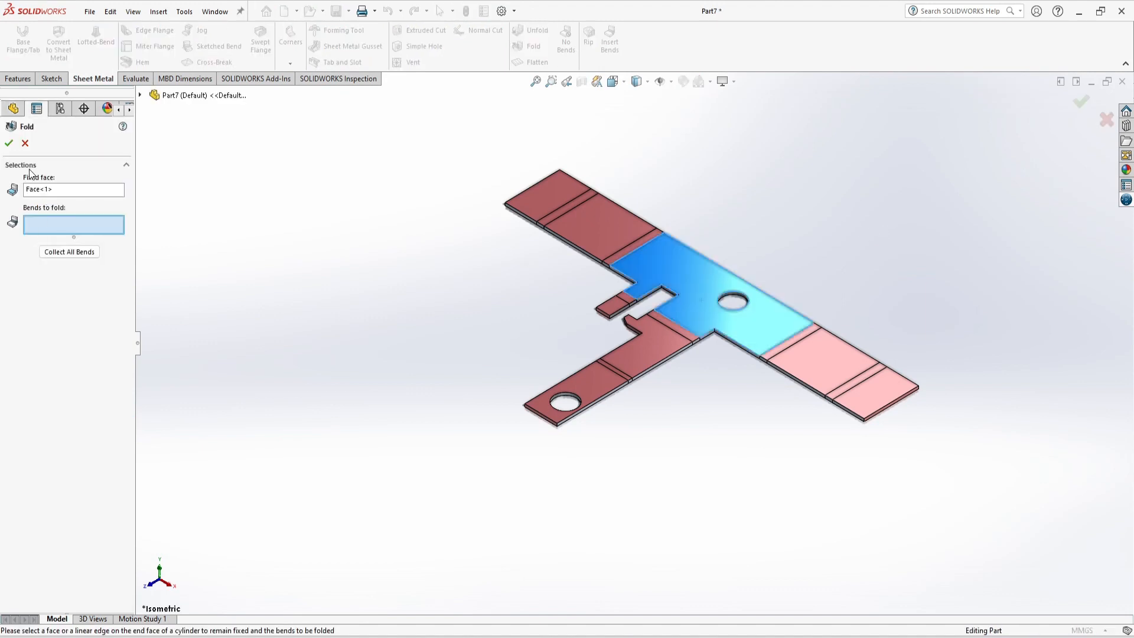
pyautogui.click(70, 252)
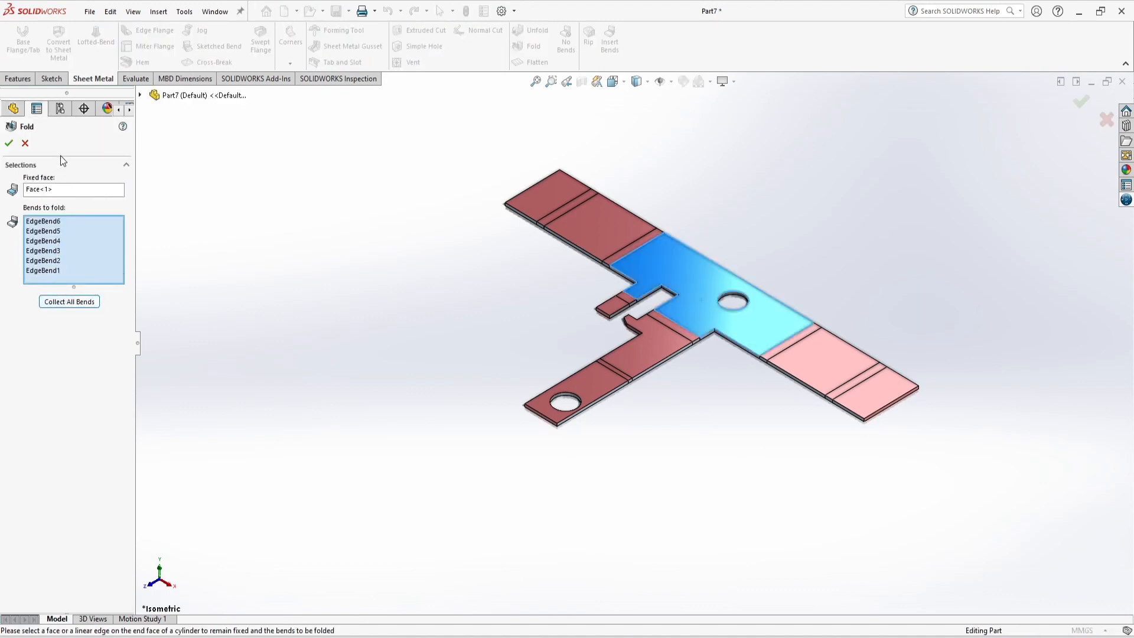
pyautogui.click(9, 143)
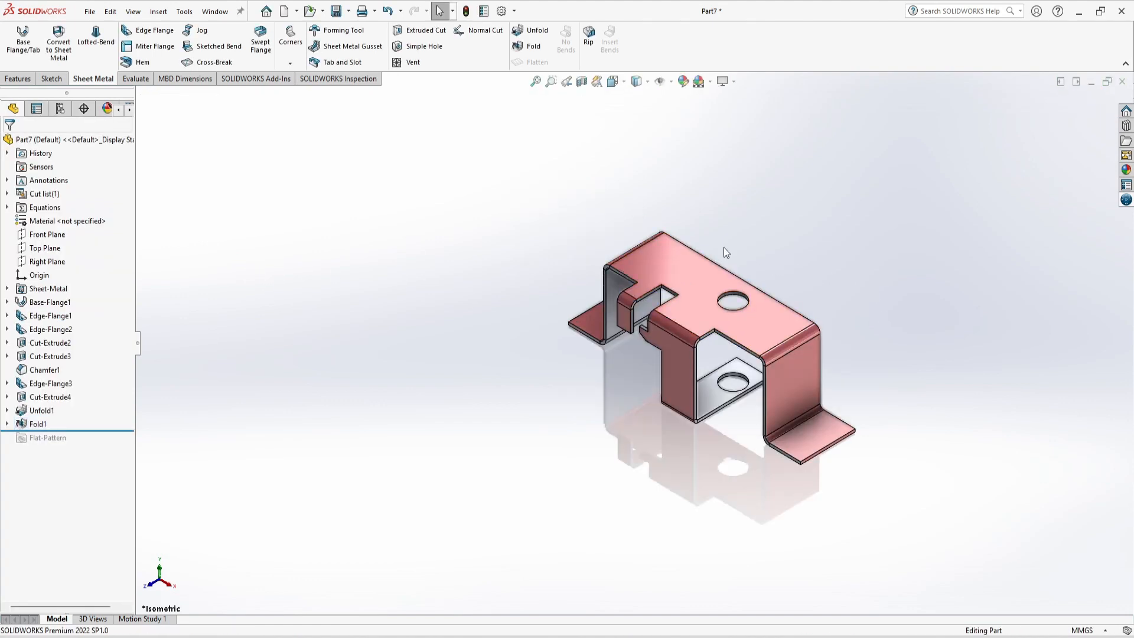
# Examine the folded bracket up close, first normal to its top face and again in isometric view.
pyautogui.scroll(-4, 806, 265)
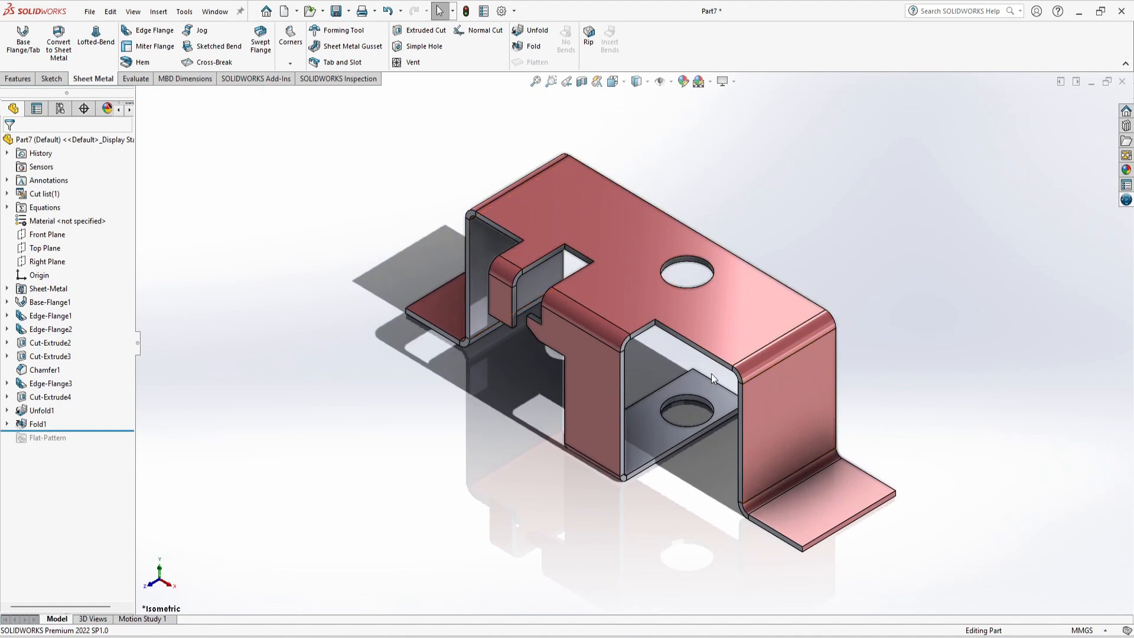
pyautogui.click(612, 237)
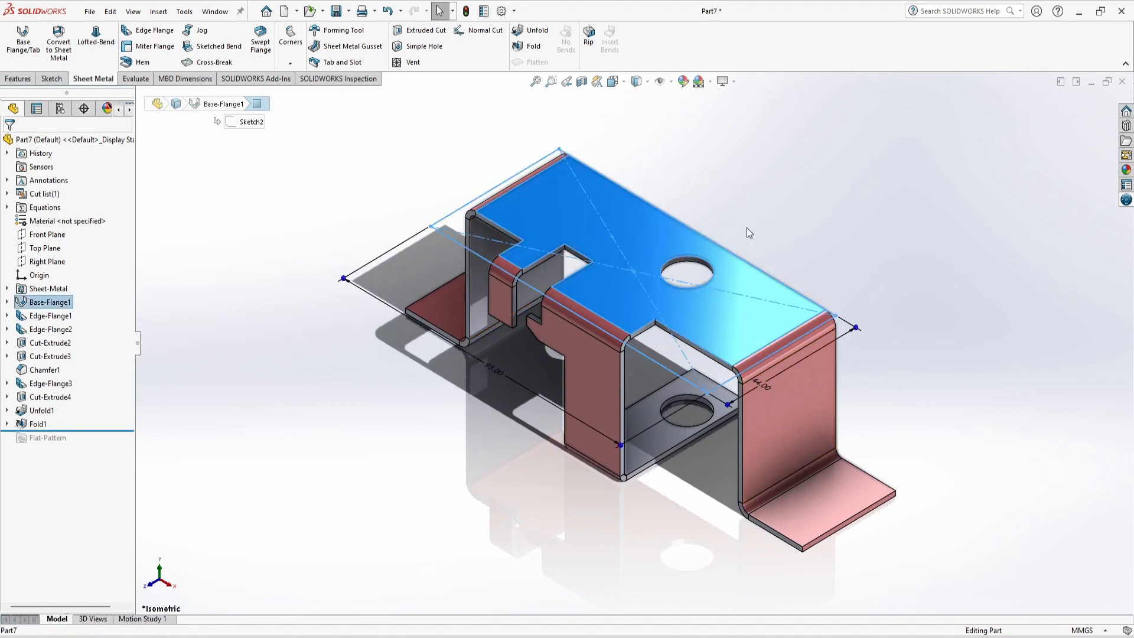
pyautogui.hotkey('ctrl', '8')
pyautogui.click(722, 402)
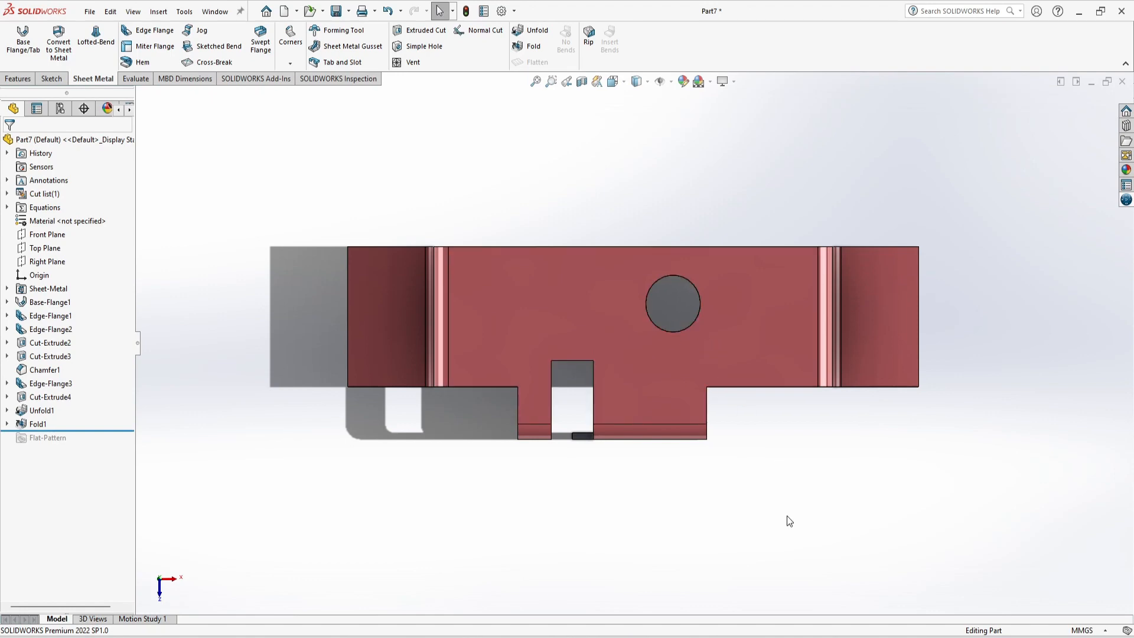
pyautogui.hotkey('ctrl', '7')
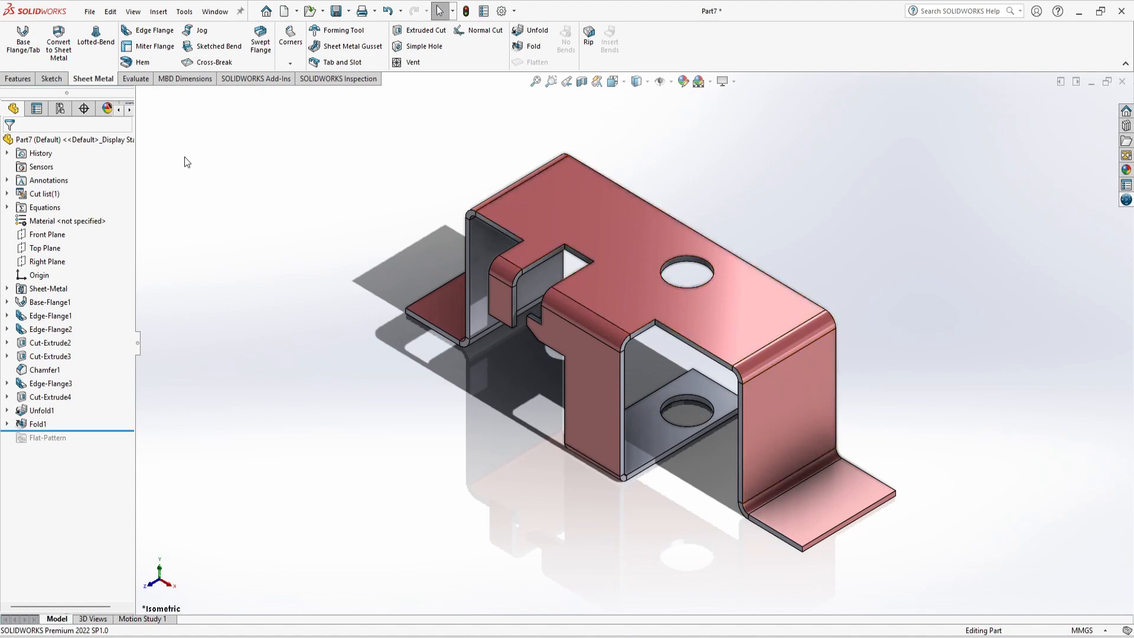
pyautogui.click(11, 79)
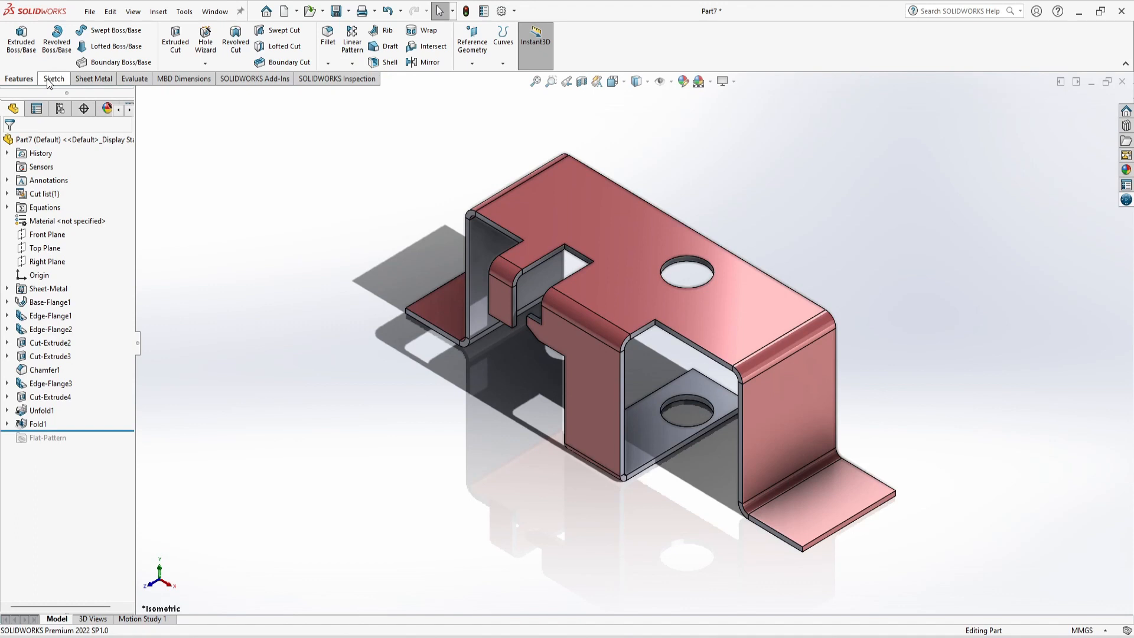
pyautogui.click(83, 80)
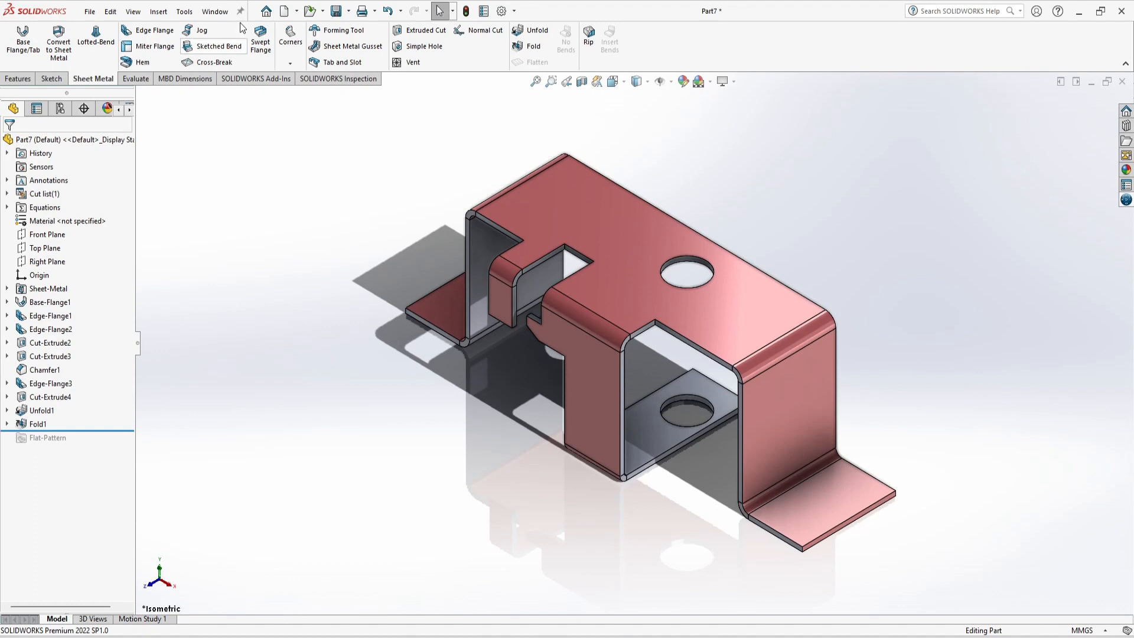
# Create a new part document and set its unit system to MMGS.
pyautogui.click(284, 10)
pyautogui.doubleClick(271, 308)
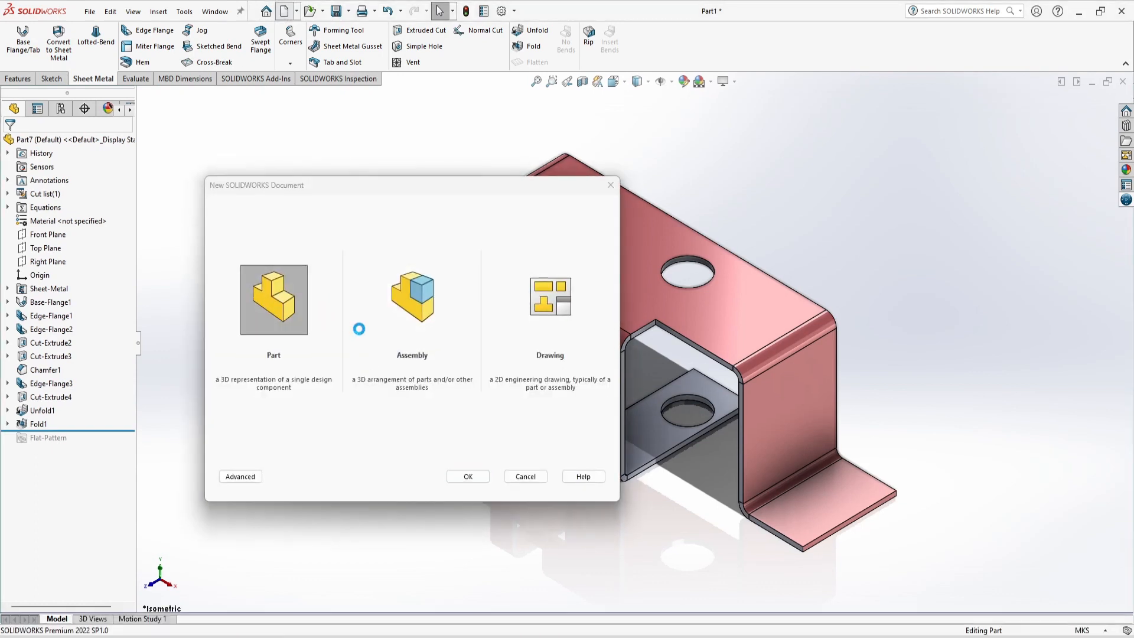
pyautogui.click(1093, 630)
pyautogui.click(1058, 576)
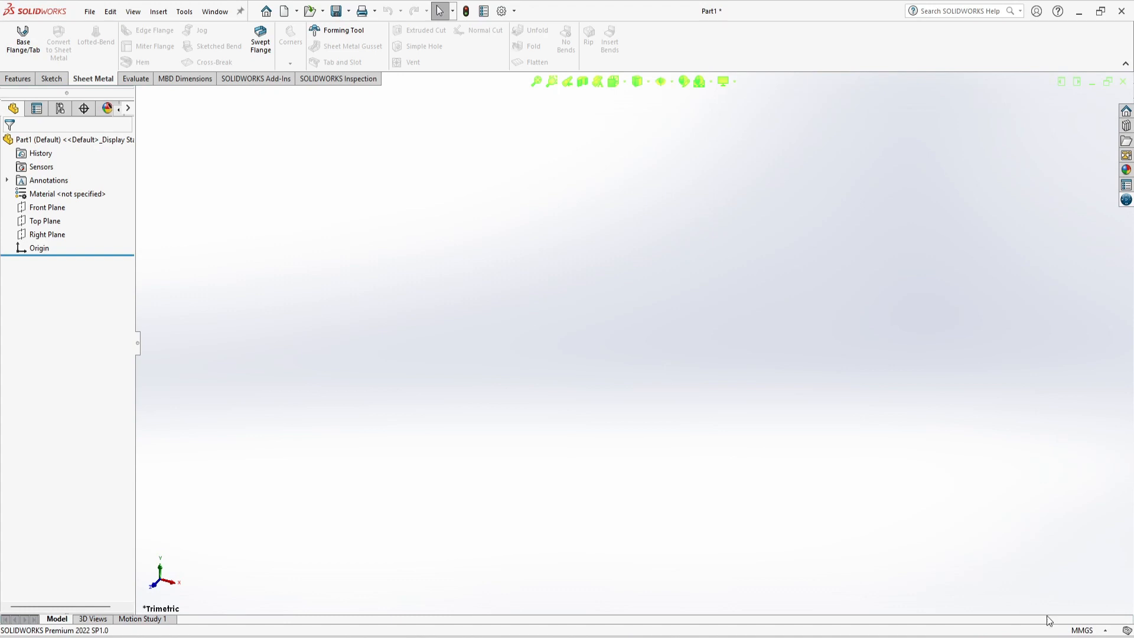
# Consult the reference drawing and sketch a center rectangle on the Top Plane, centred on the origin.
pyautogui.click(45, 221)
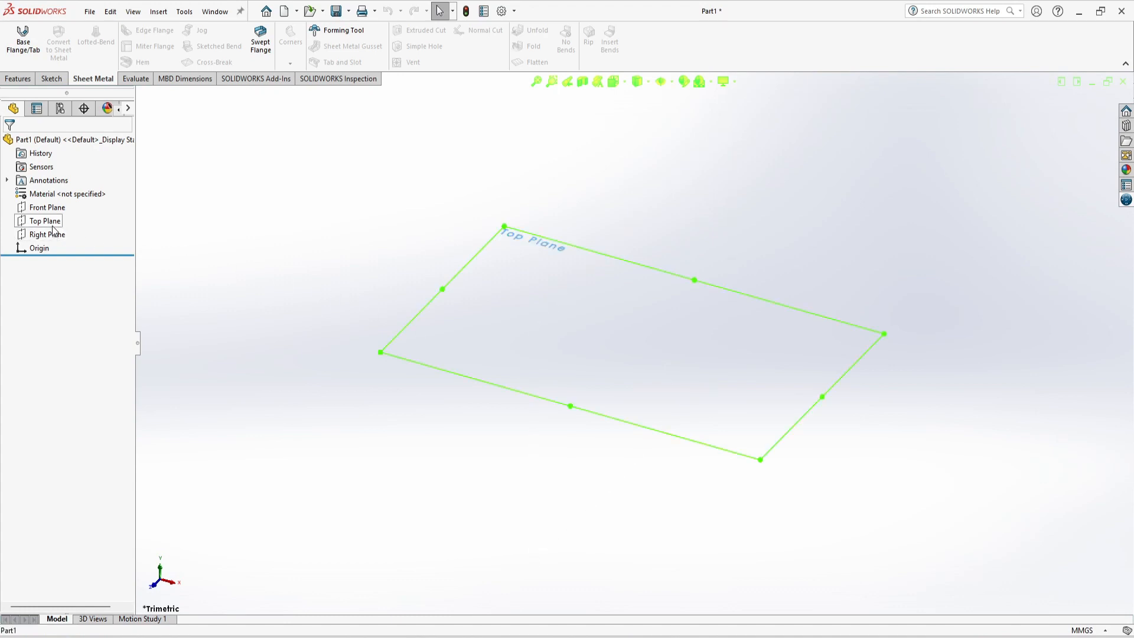
pyautogui.click(63, 208)
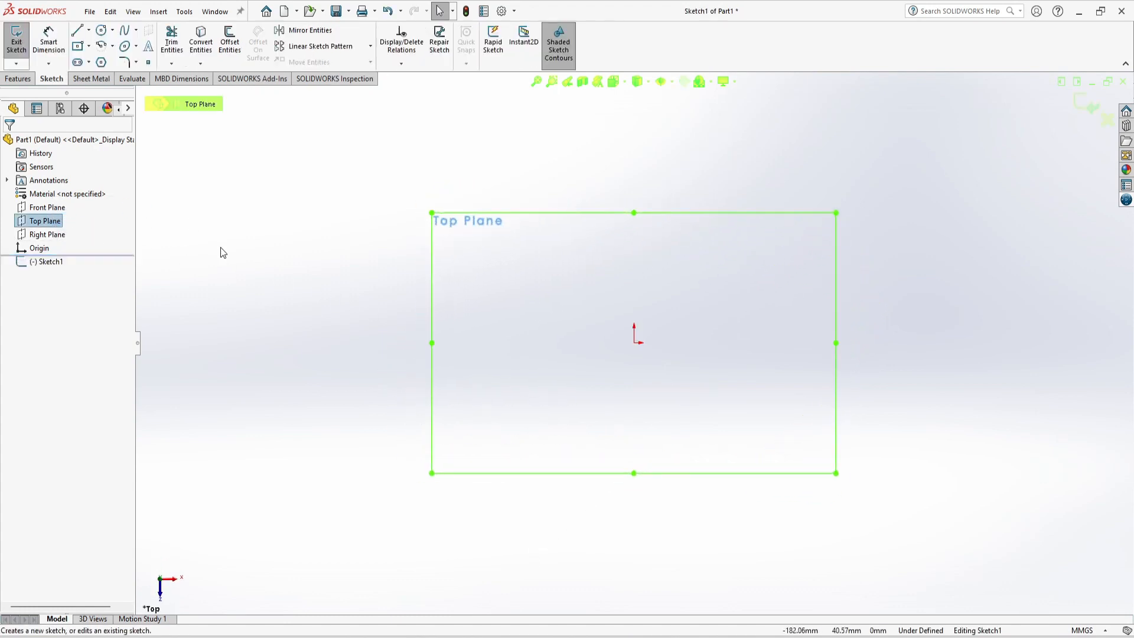
pyautogui.hotkey('alt', 'Tab')
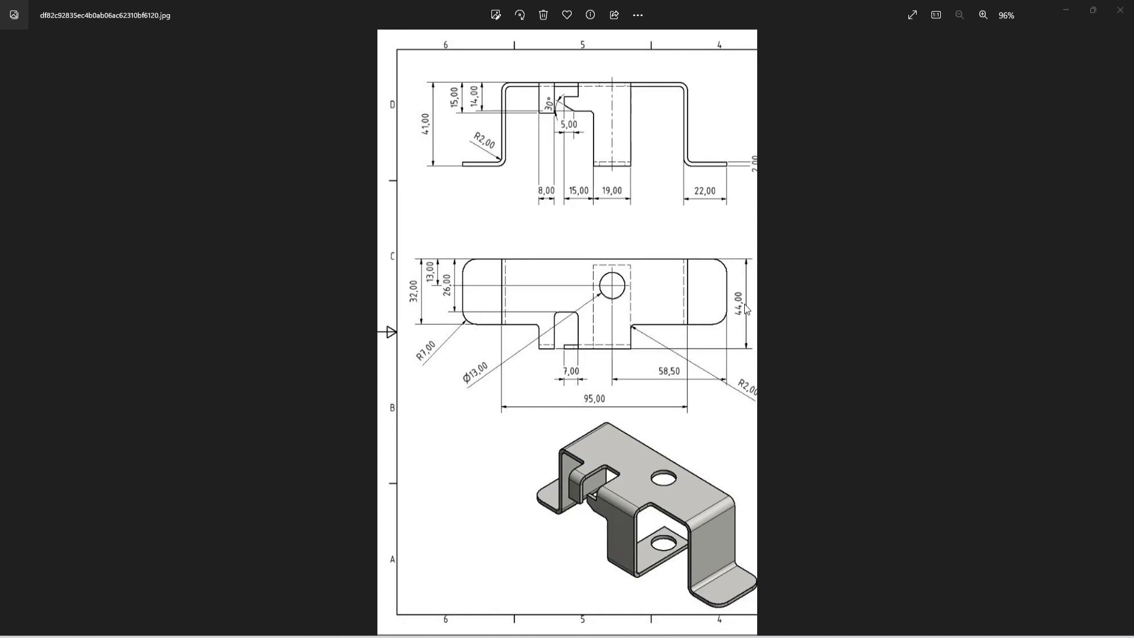
pyautogui.hotkey('alt', 'Tab')
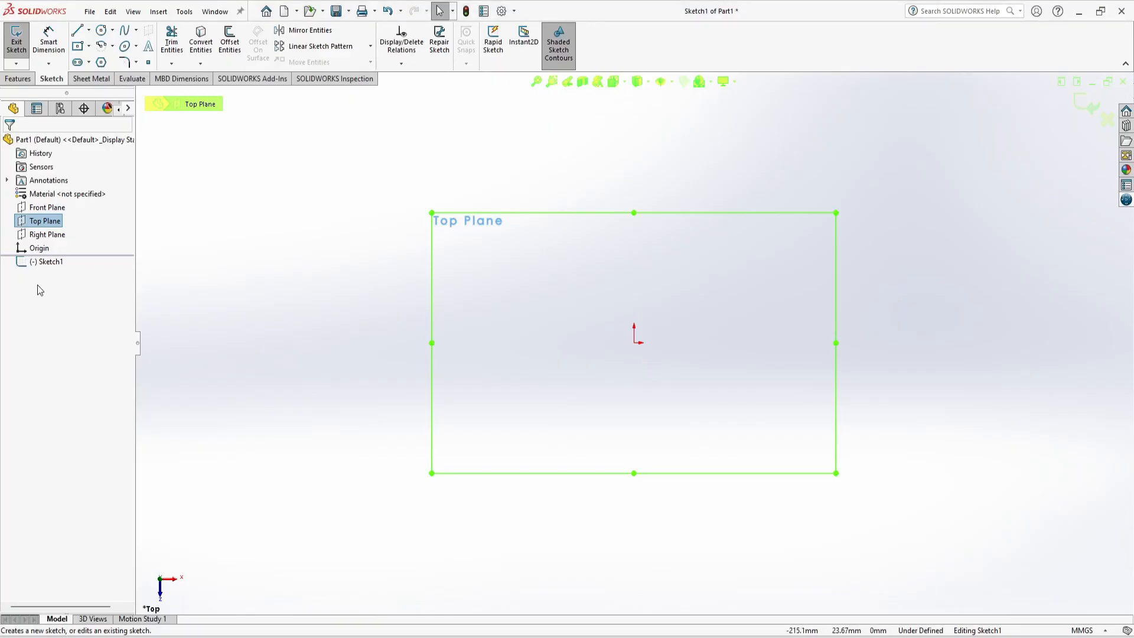
pyautogui.click(82, 46)
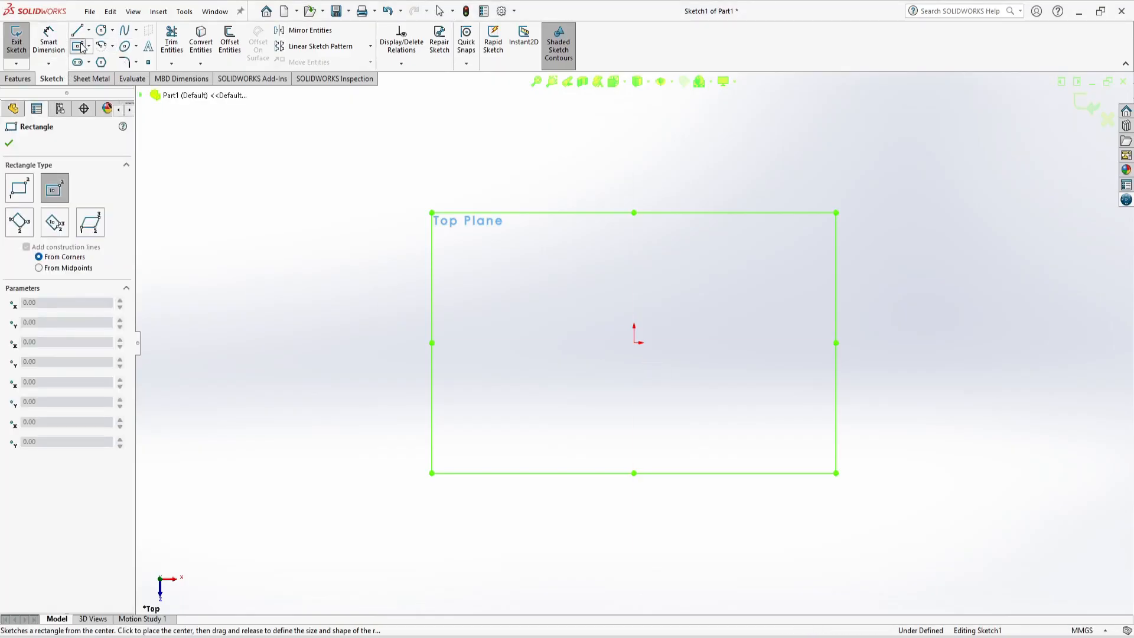
pyautogui.click(56, 190)
pyautogui.click(634, 343)
pyautogui.click(423, 433)
# Dimension the rectangle to 95 mm wide and 44 mm high.
pyautogui.click(48, 41)
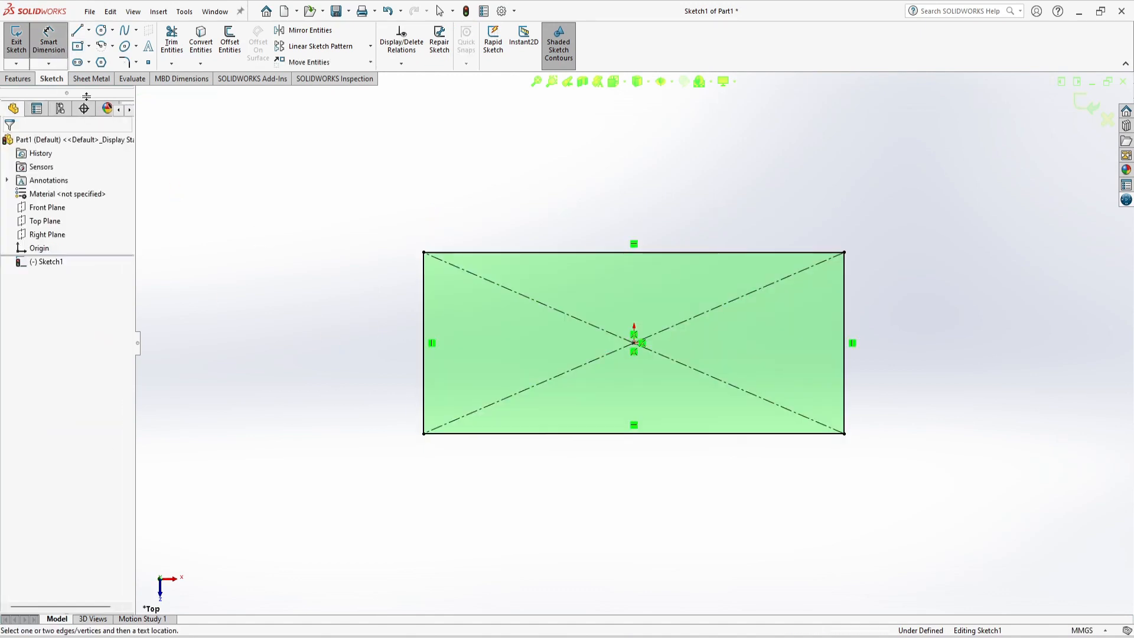
pyautogui.click(516, 434)
pyautogui.click(599, 474)
pyautogui.write('95')
pyautogui.press('Return')
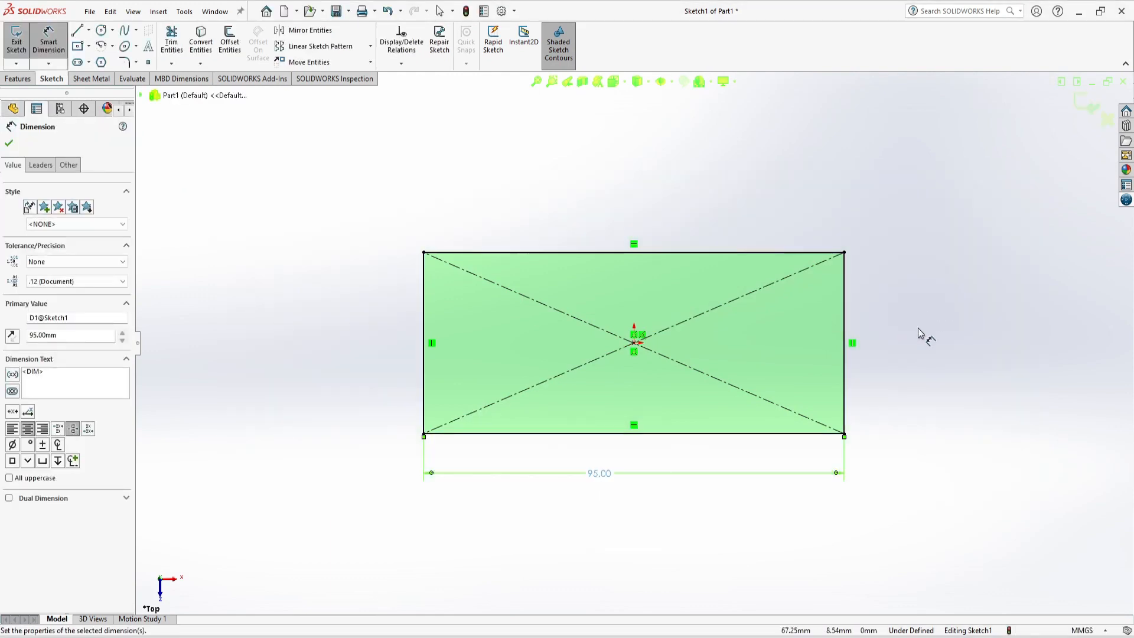
pyautogui.click(848, 391)
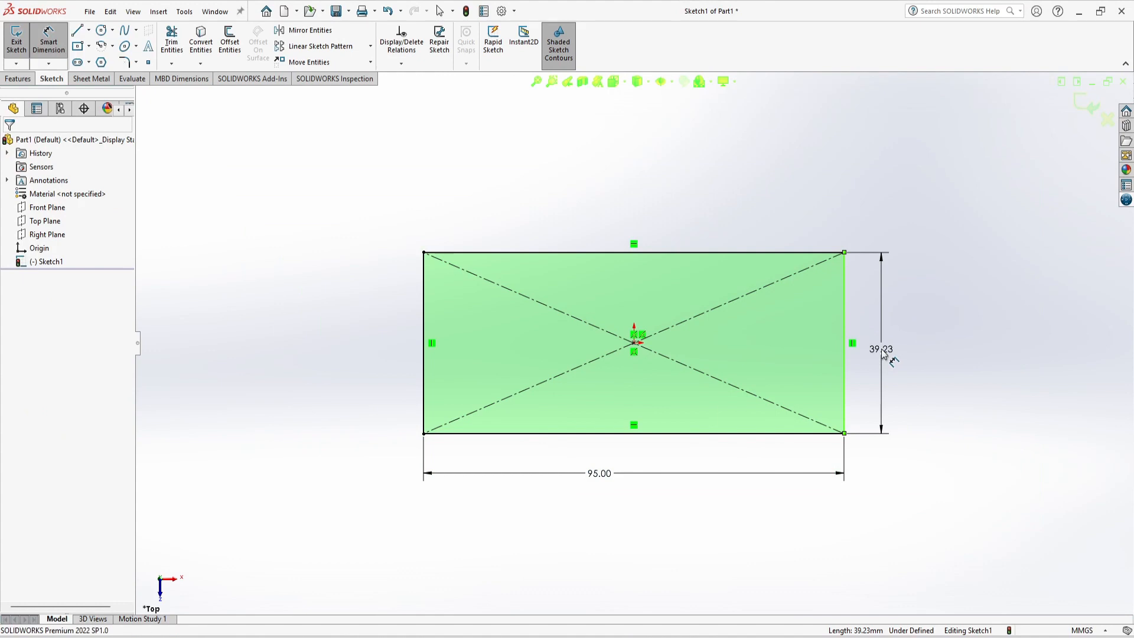
pyautogui.click(881, 351)
pyautogui.write('44')
pyautogui.press('Return')
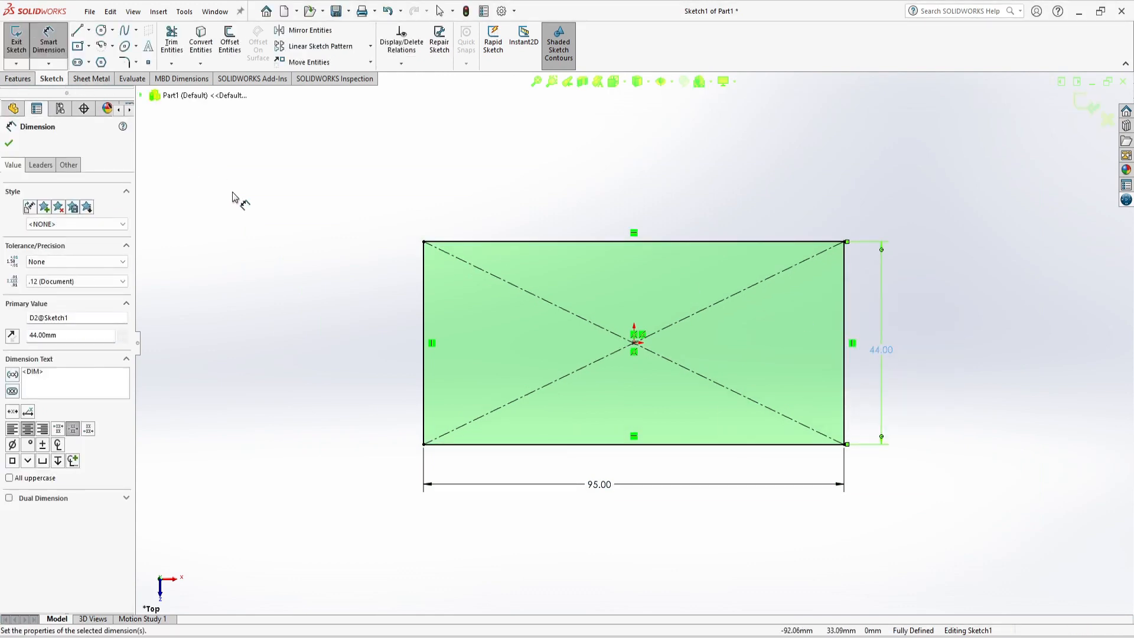
# Create a sheet metal base flange from the rectangle sketch with a thickness of 1 mm.
pyautogui.click(94, 79)
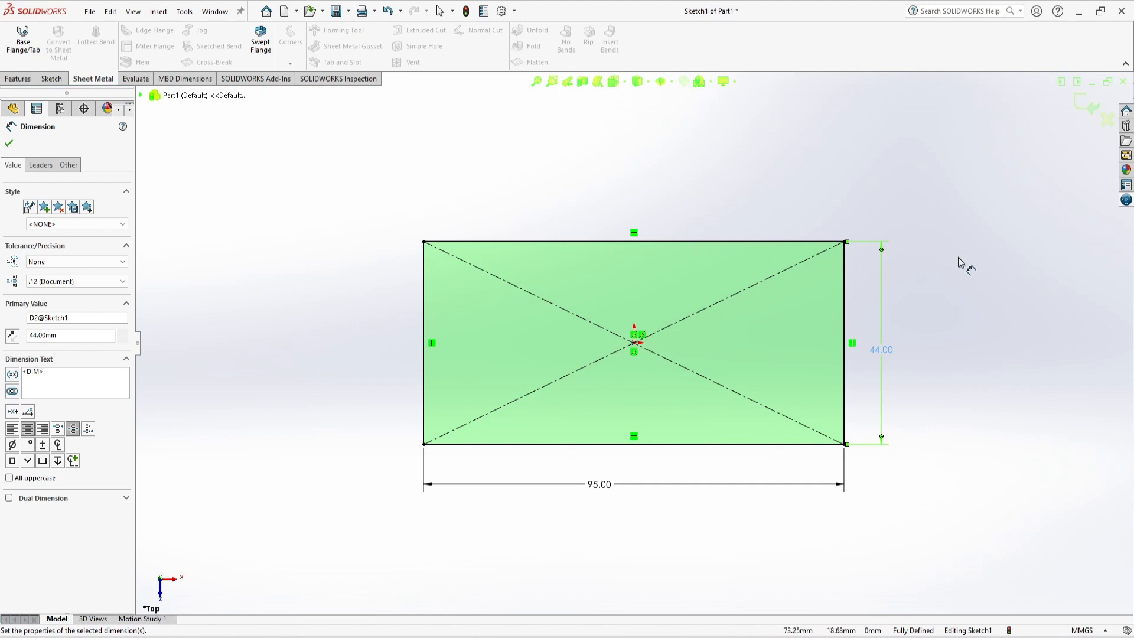
pyautogui.click(33, 53)
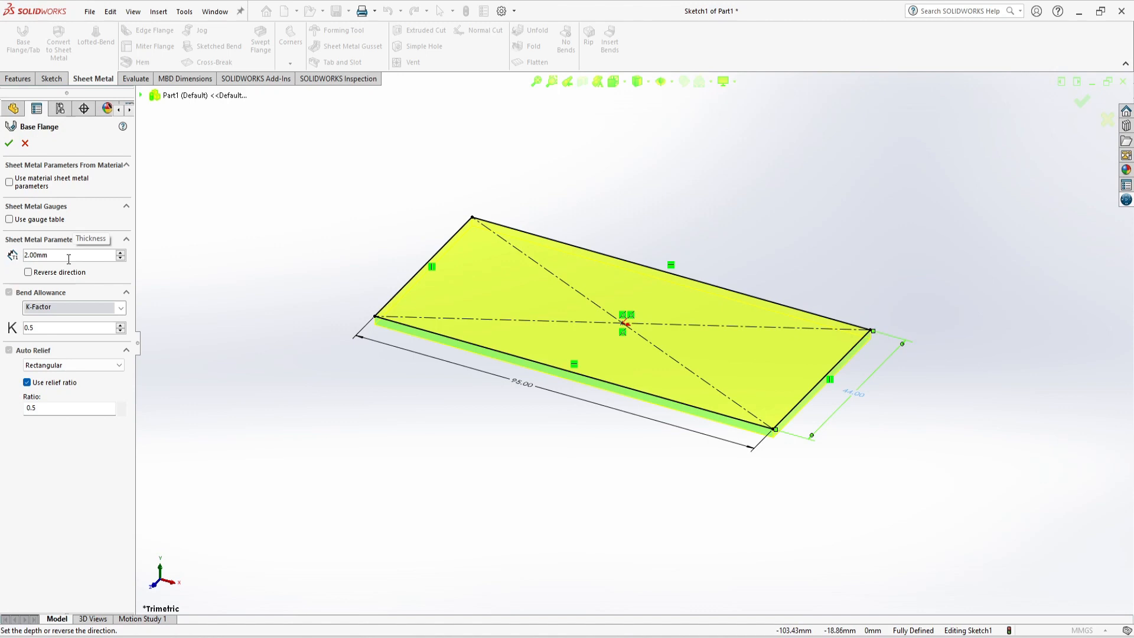
pyautogui.moveTo(69, 259); pyautogui.dragTo(2, 259)
pyautogui.write('1.5')
pyautogui.press('Return')
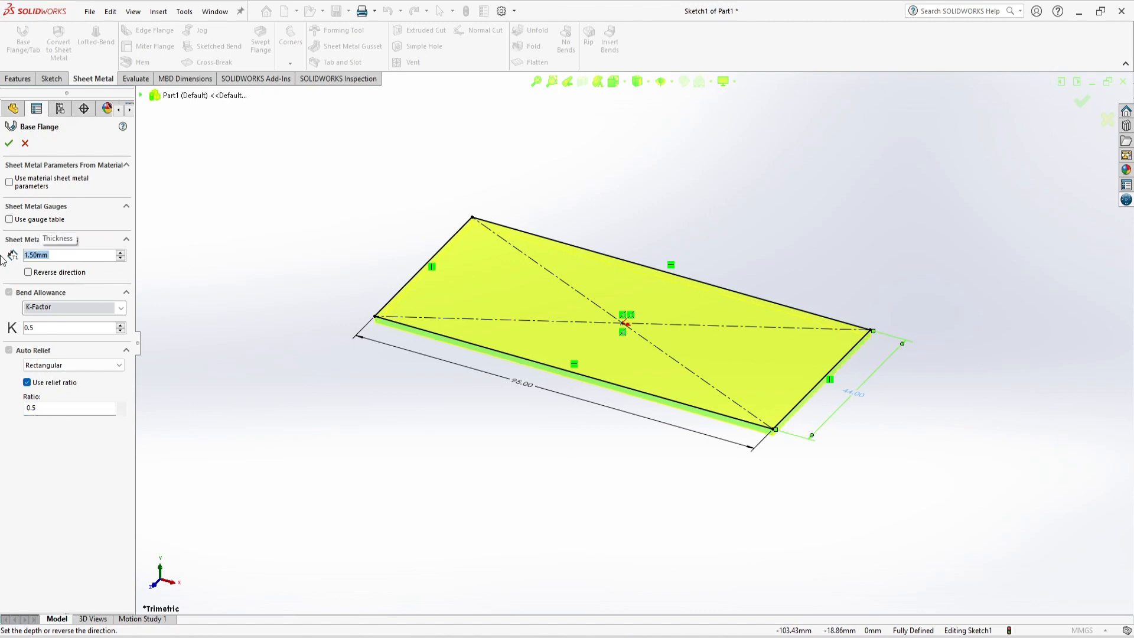
pyautogui.scroll(-8, 594, 363)
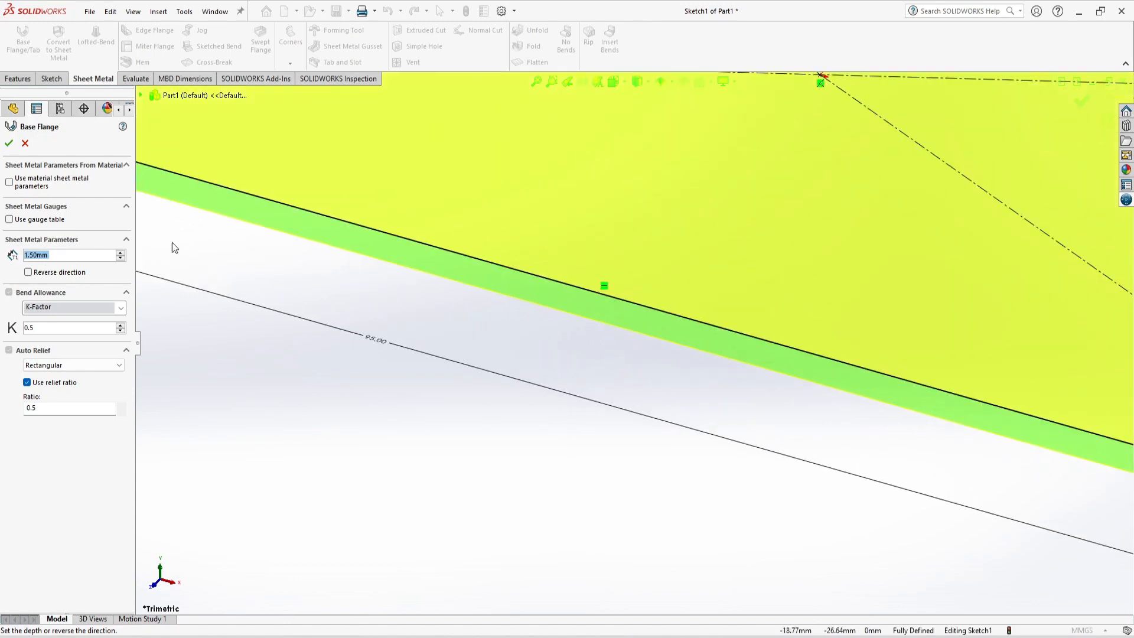
pyautogui.write('1')
pyautogui.press('Return')
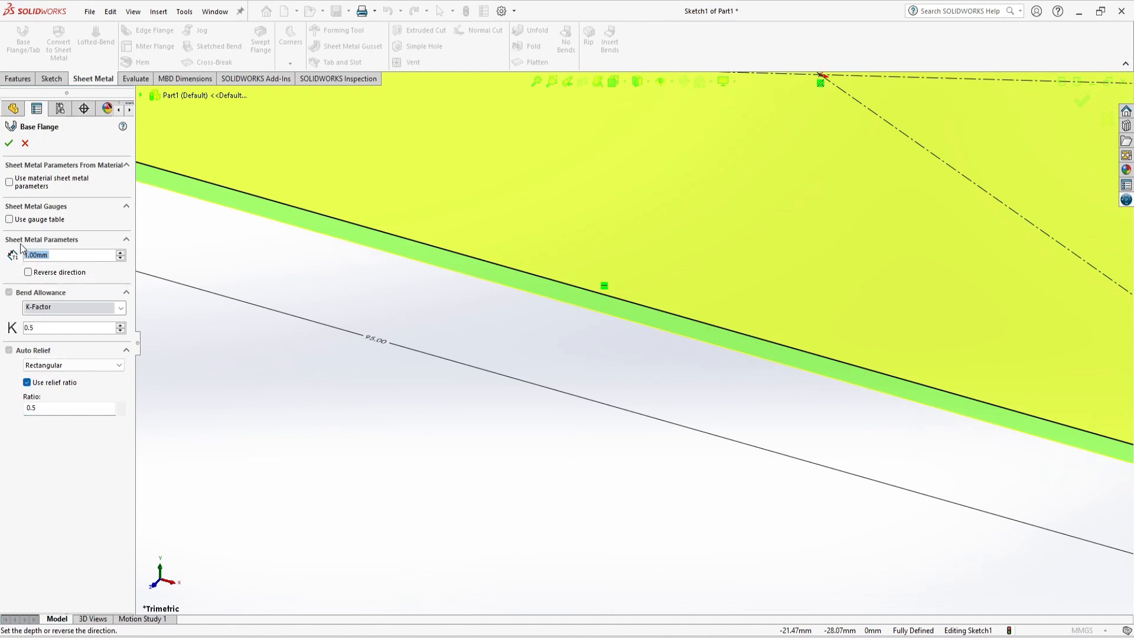
pyautogui.click(9, 143)
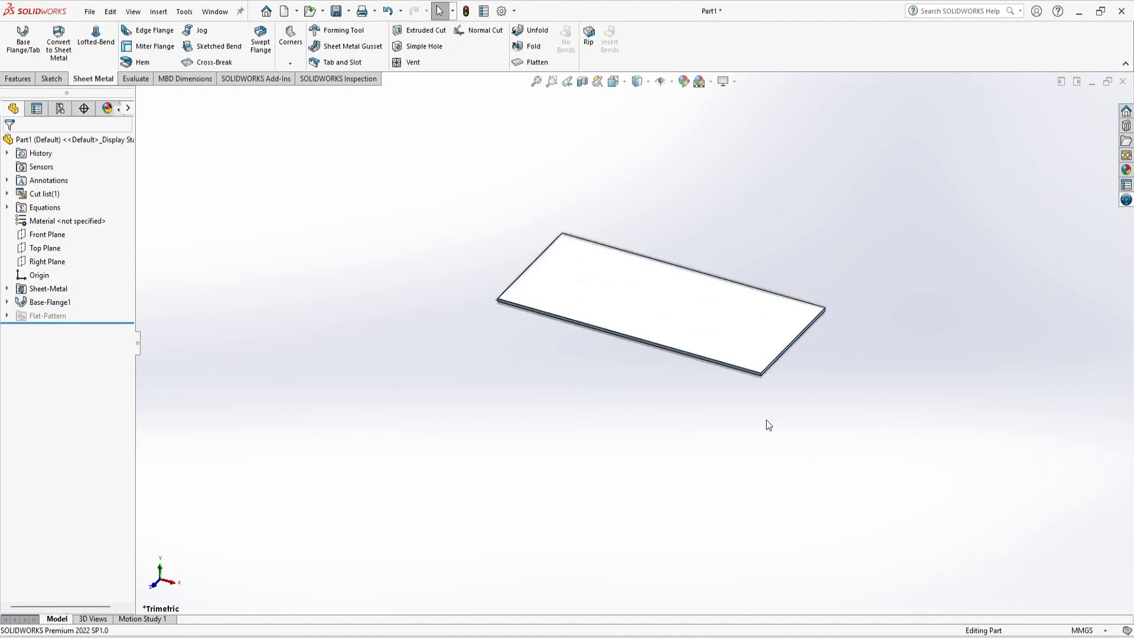
pyautogui.scroll(-4, 801, 302)
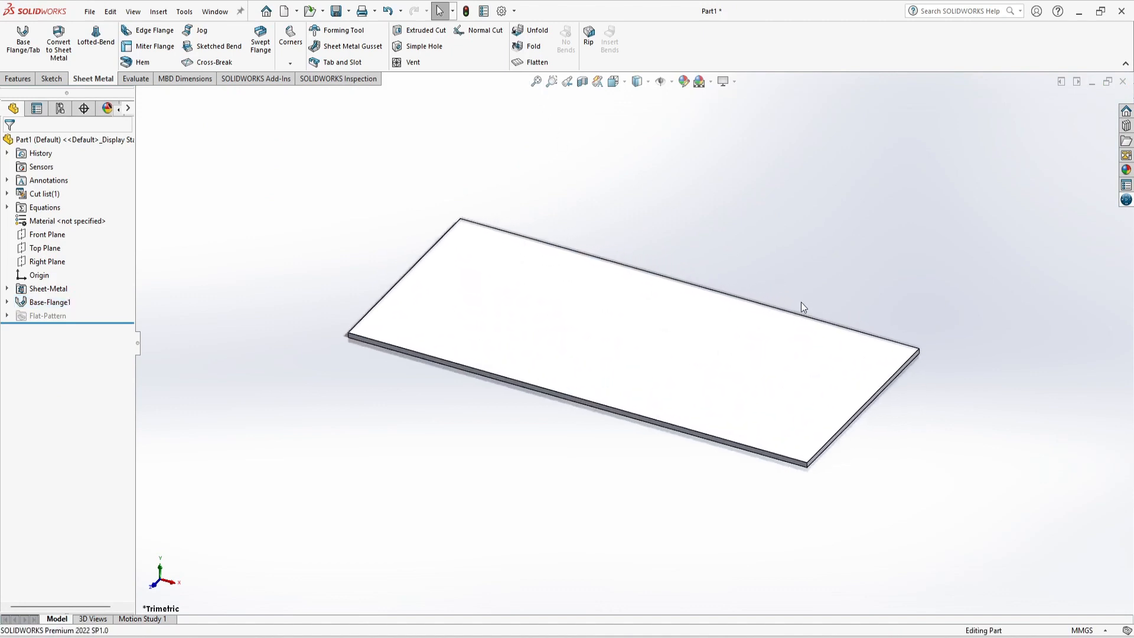
# Consult the reference drawing and start a downward edge flange about 35 mm long on both short edges and the front long edge.
pyautogui.hotkey('alt', 'Tab')
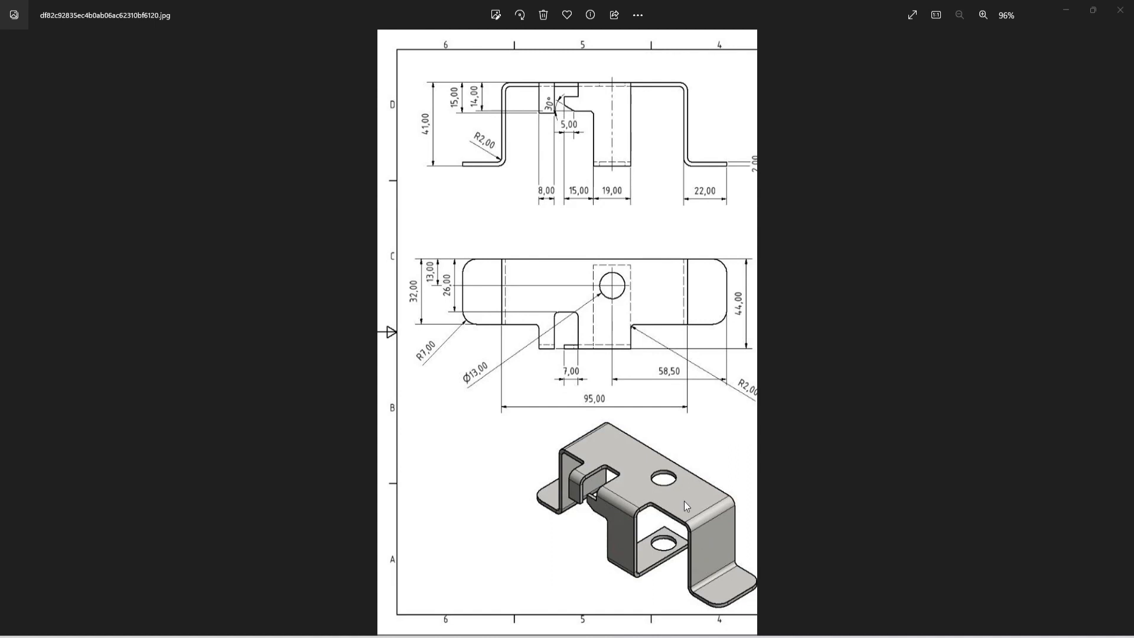
pyautogui.hotkey('alt', 'Tab')
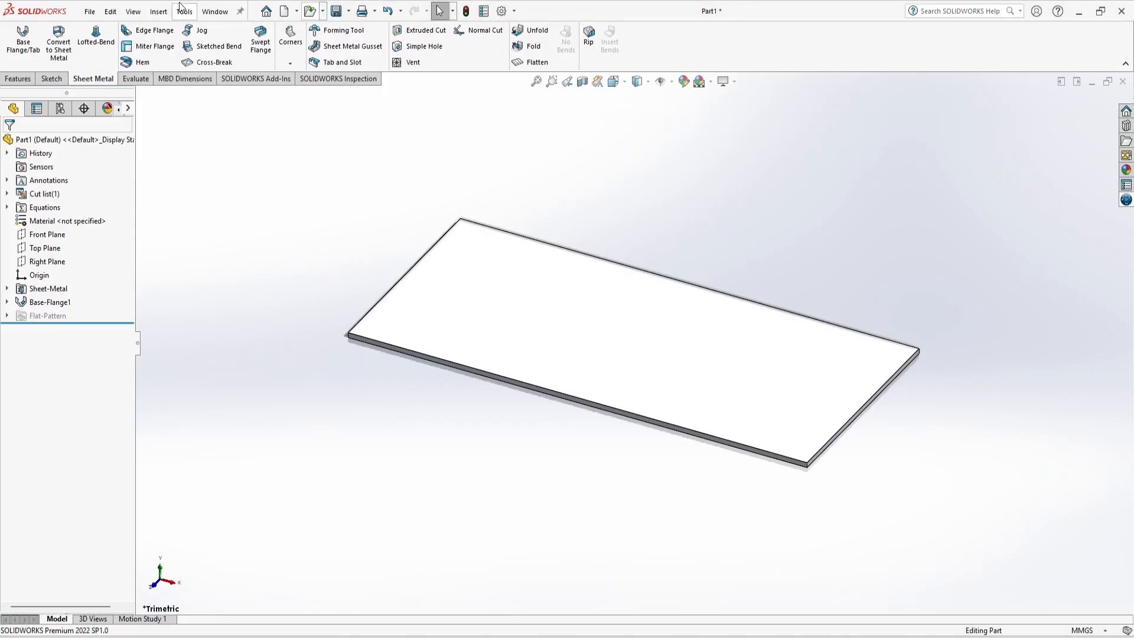
pyautogui.click(146, 32)
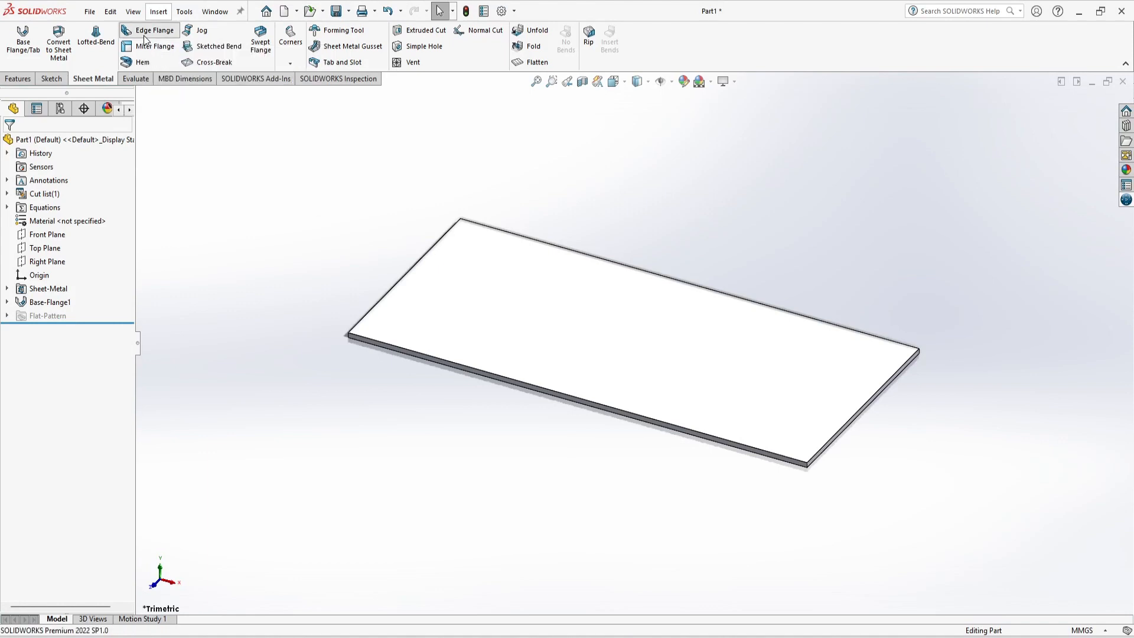
pyautogui.click(833, 444)
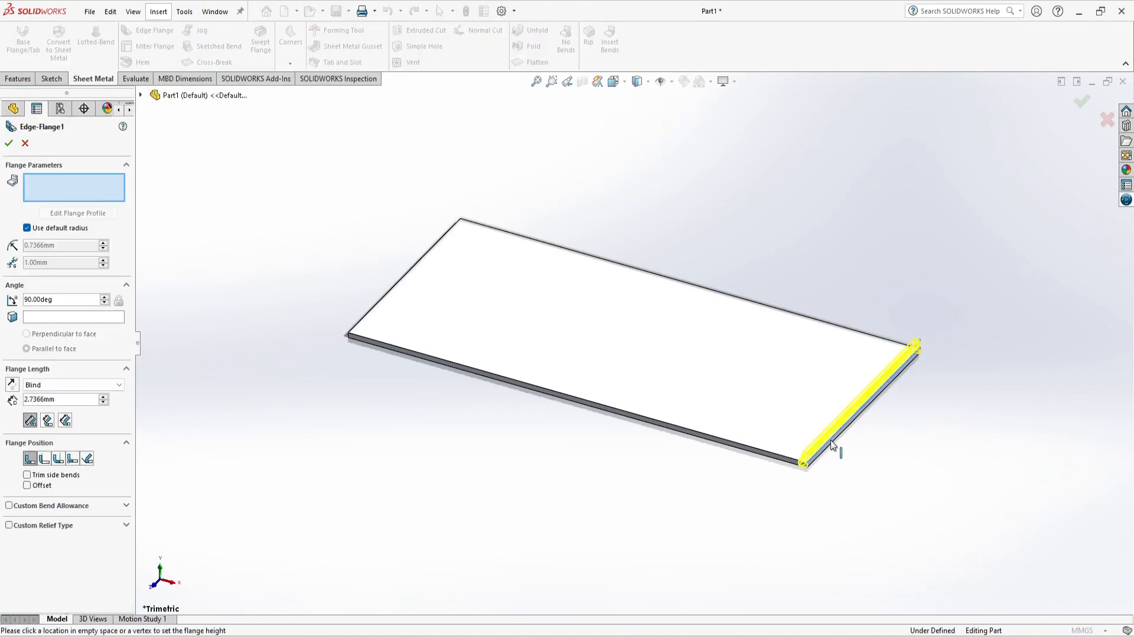
pyautogui.click(832, 585)
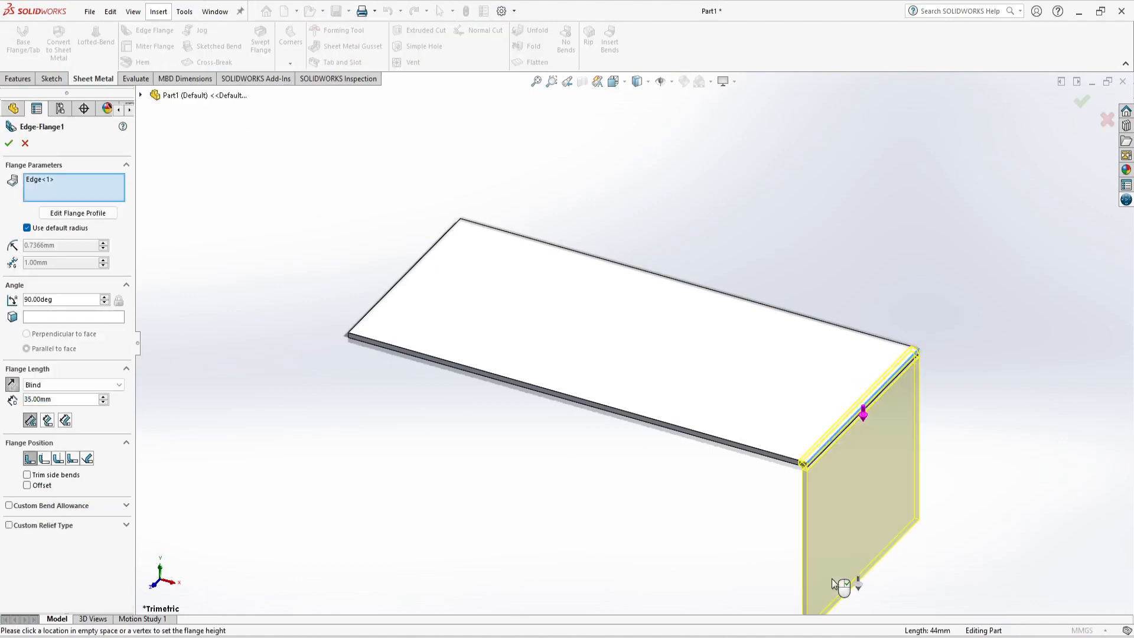
pyautogui.click(366, 322)
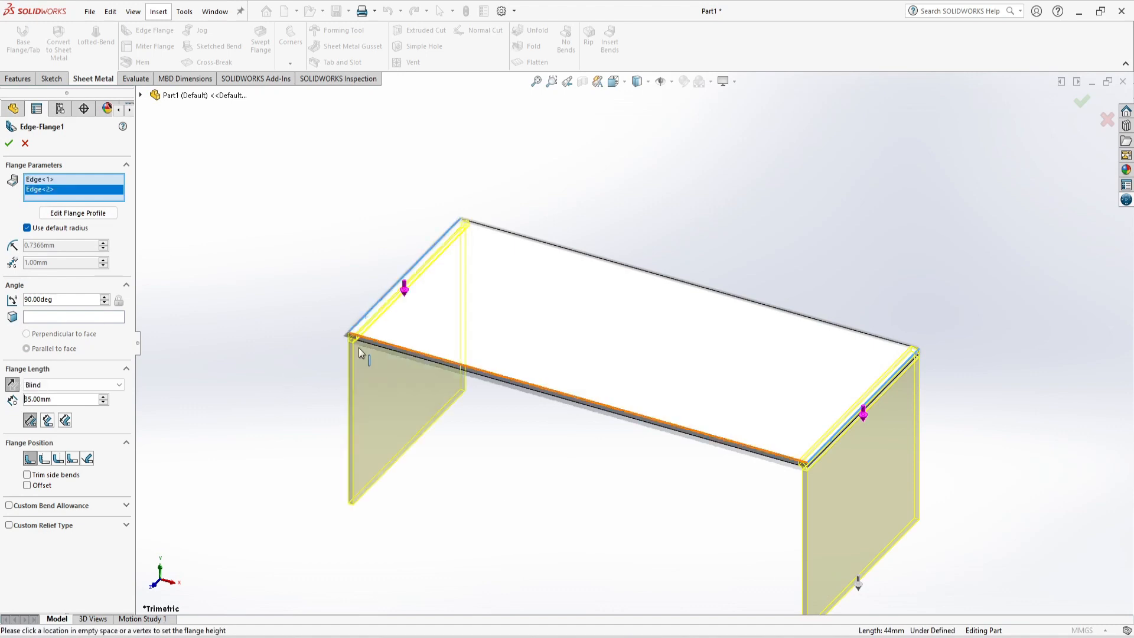
pyautogui.click(630, 416)
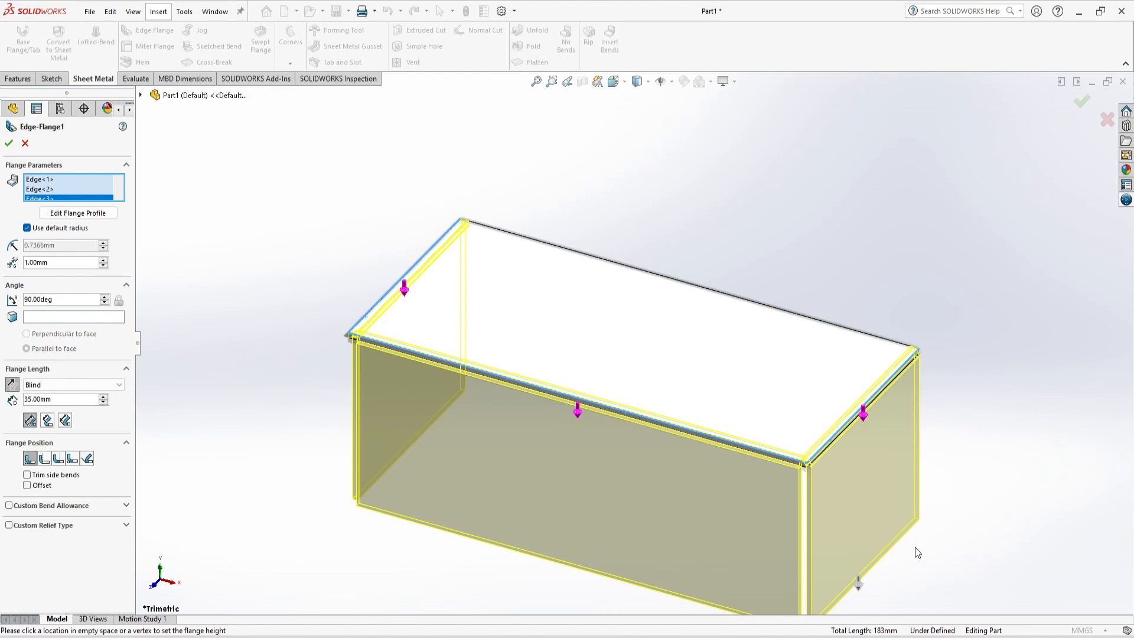
# Check the bracket height in the reference drawing and set the edge flange length to 41 mm.
pyautogui.scroll(4, 919, 547)
pyautogui.scroll(-4, 881, 529)
pyautogui.scroll(1, 562, 313)
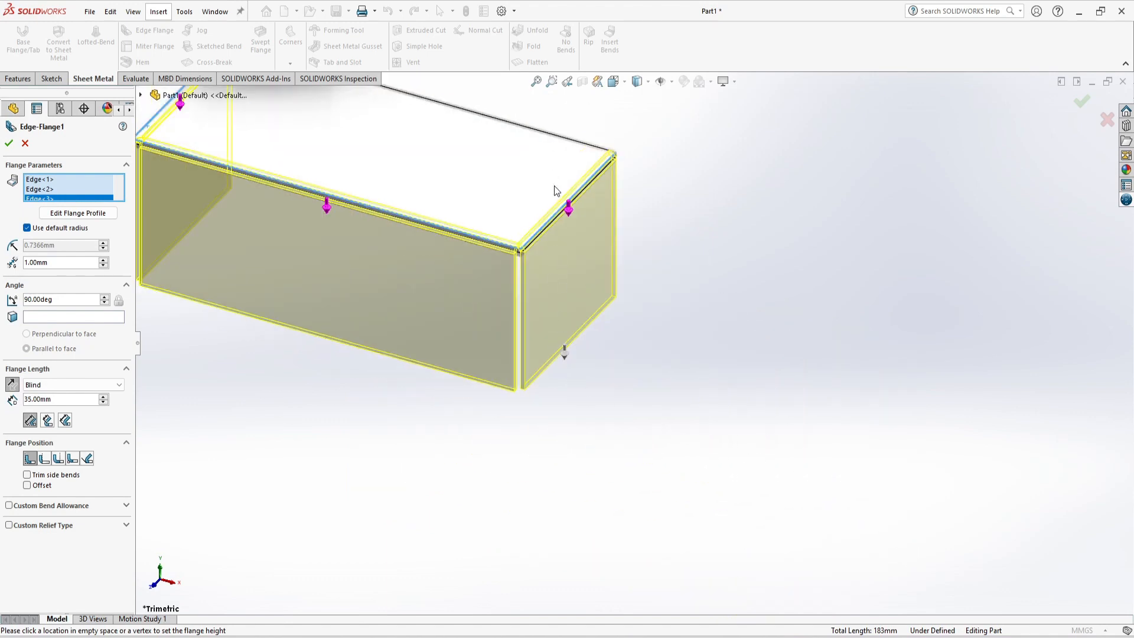
pyautogui.click(21, 400)
pyautogui.hotkey('alt', 'Tab')
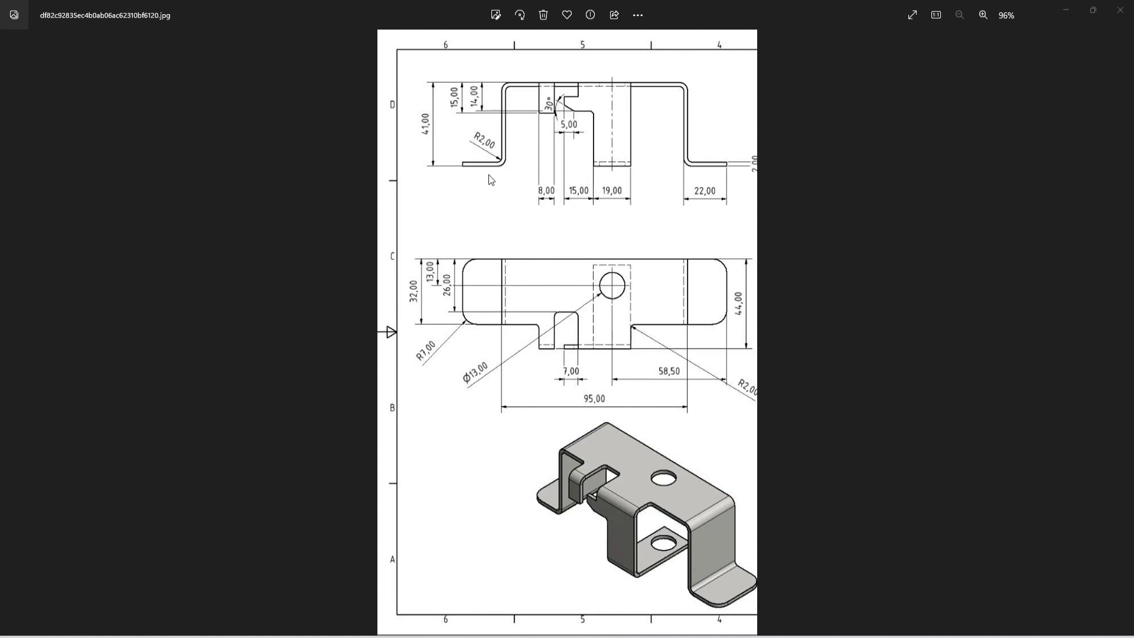
pyautogui.hotkey('alt', 'Tab')
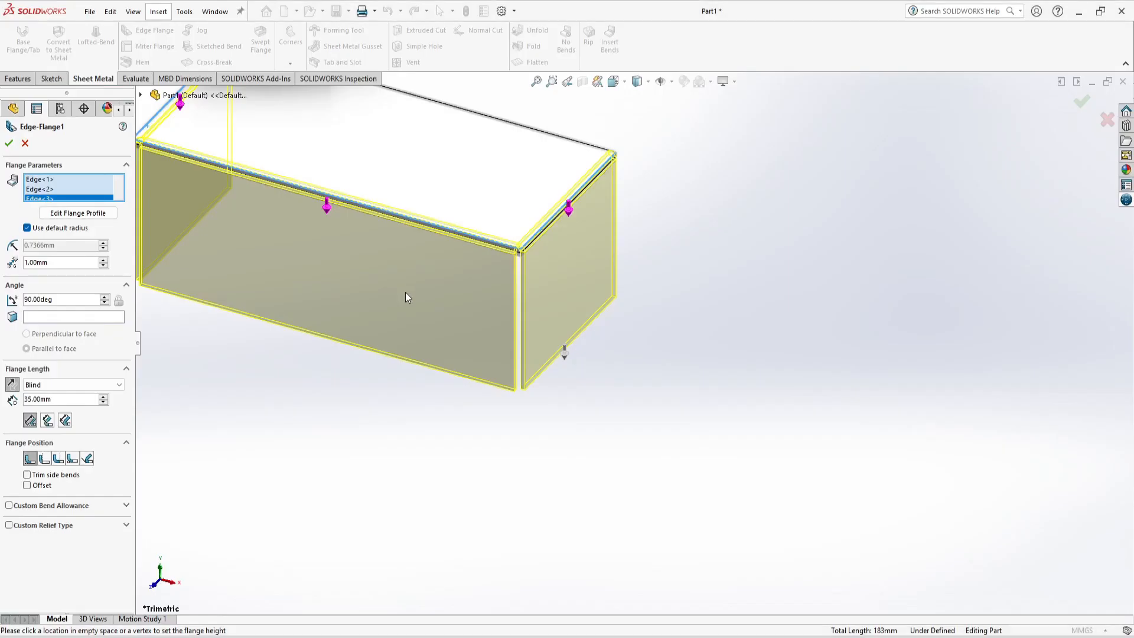
pyautogui.moveTo(60, 400); pyautogui.dragTo(11, 404)
pyautogui.write('41')
pyautogui.press('Return')
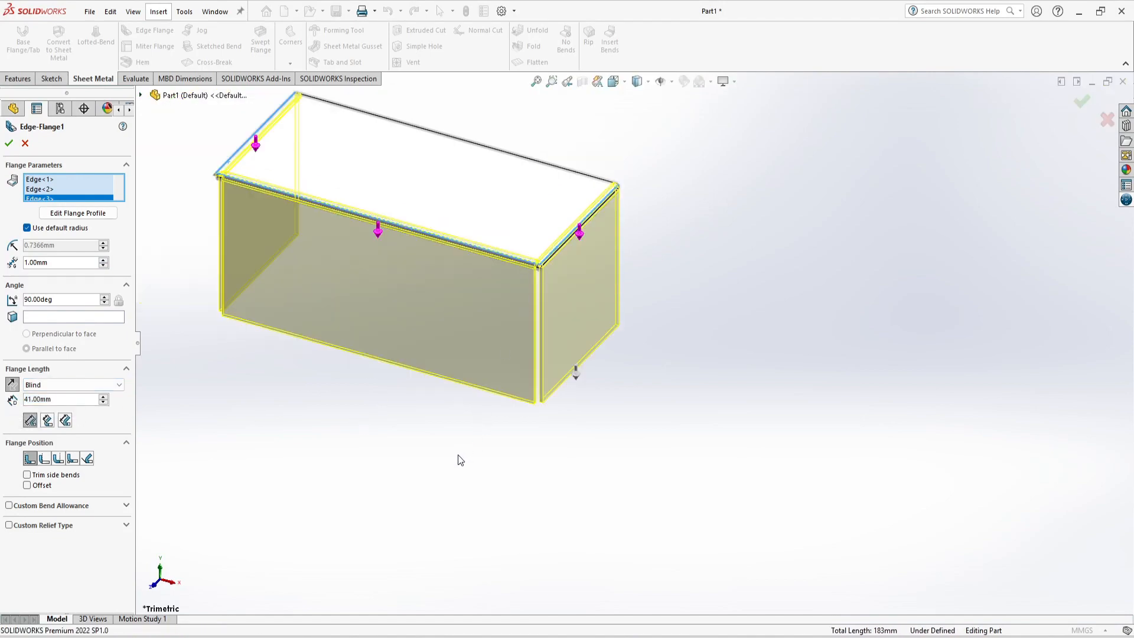
# Replace the default bend radius with 2 mm and create the three edge flanges.
pyautogui.press('space')
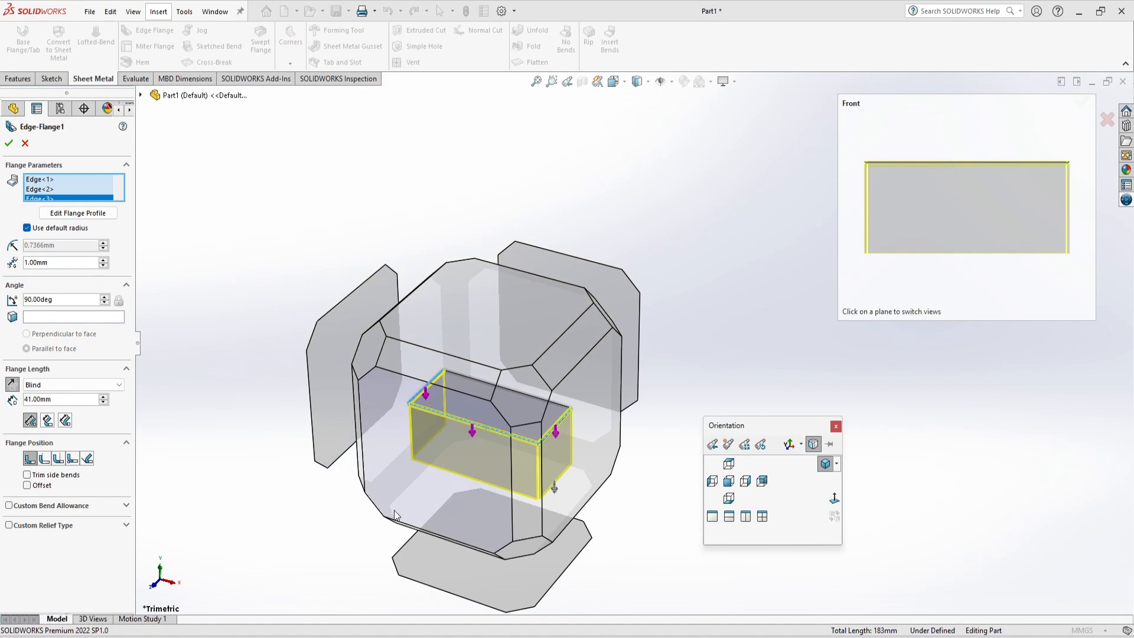
pyautogui.click(438, 441)
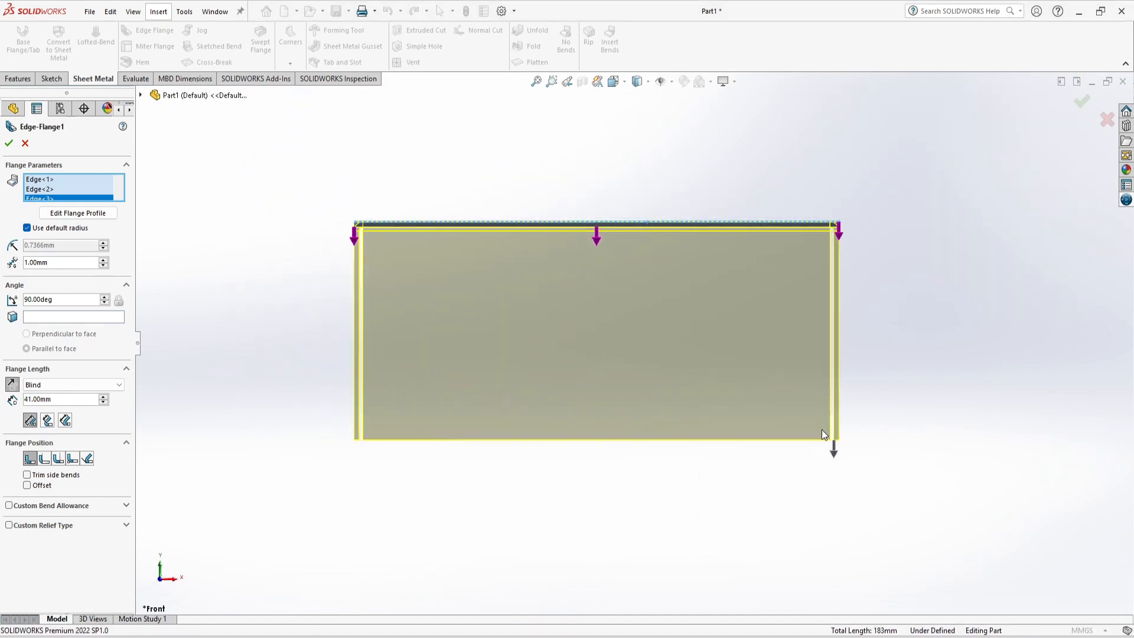
pyautogui.scroll(-3, 825, 240)
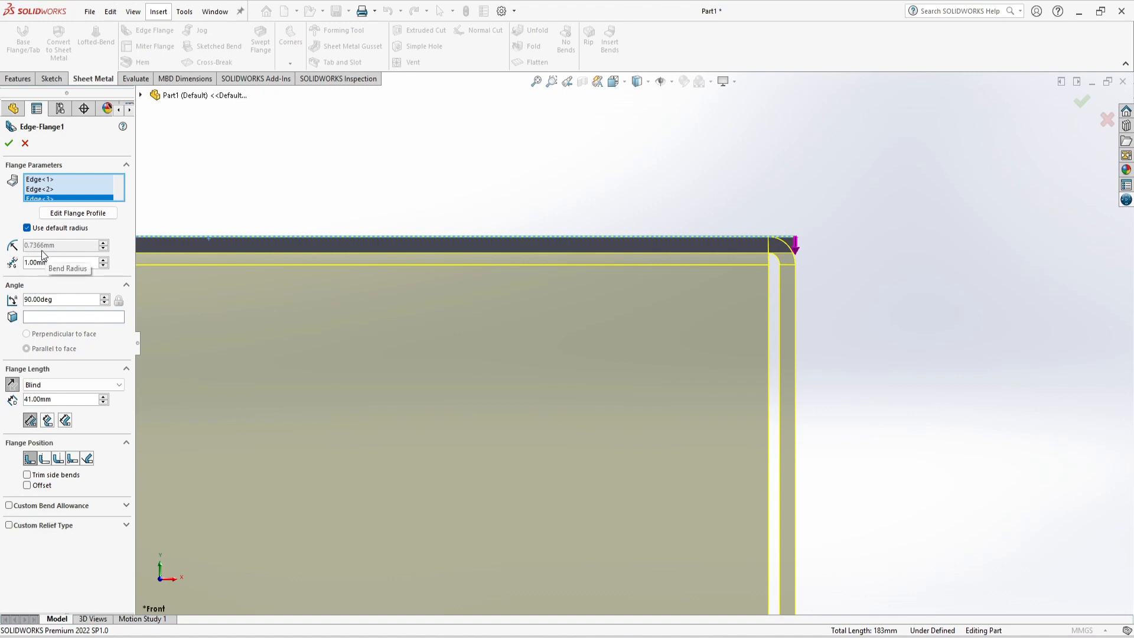
pyautogui.click(27, 228)
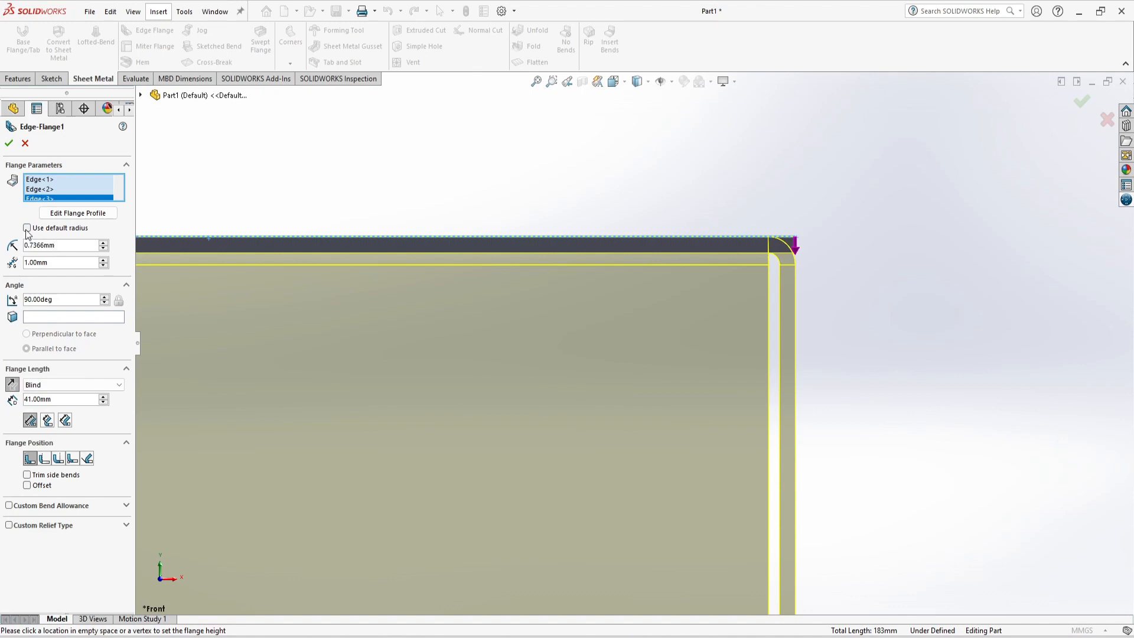
pyautogui.moveTo(65, 245); pyautogui.dragTo(5, 251)
pyautogui.write('2')
pyautogui.press('Return')
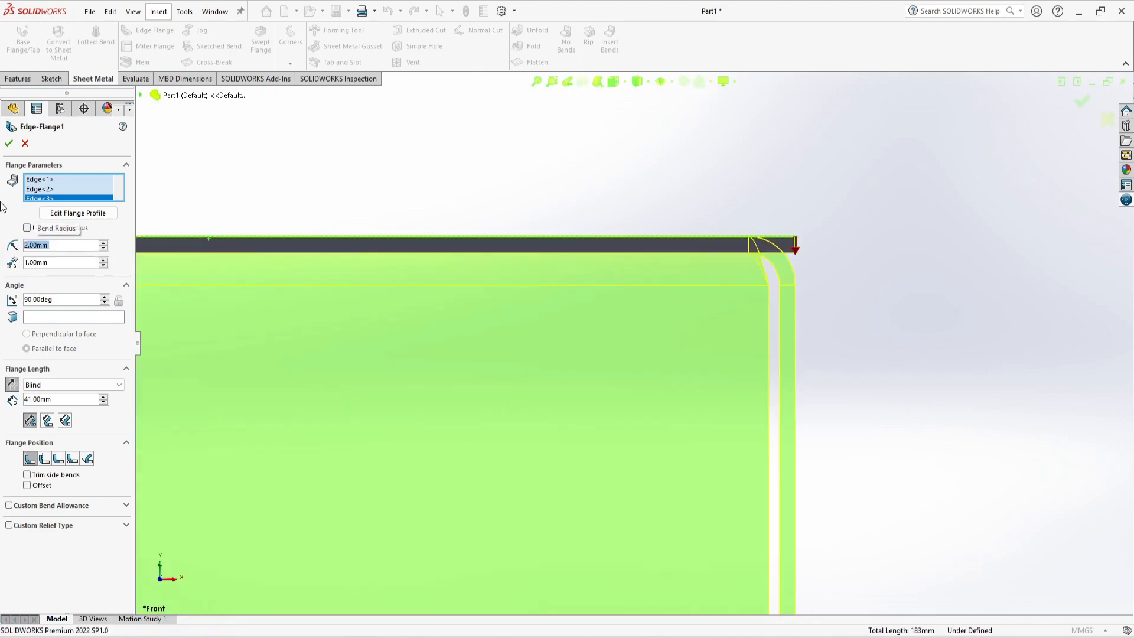
pyautogui.click(7, 144)
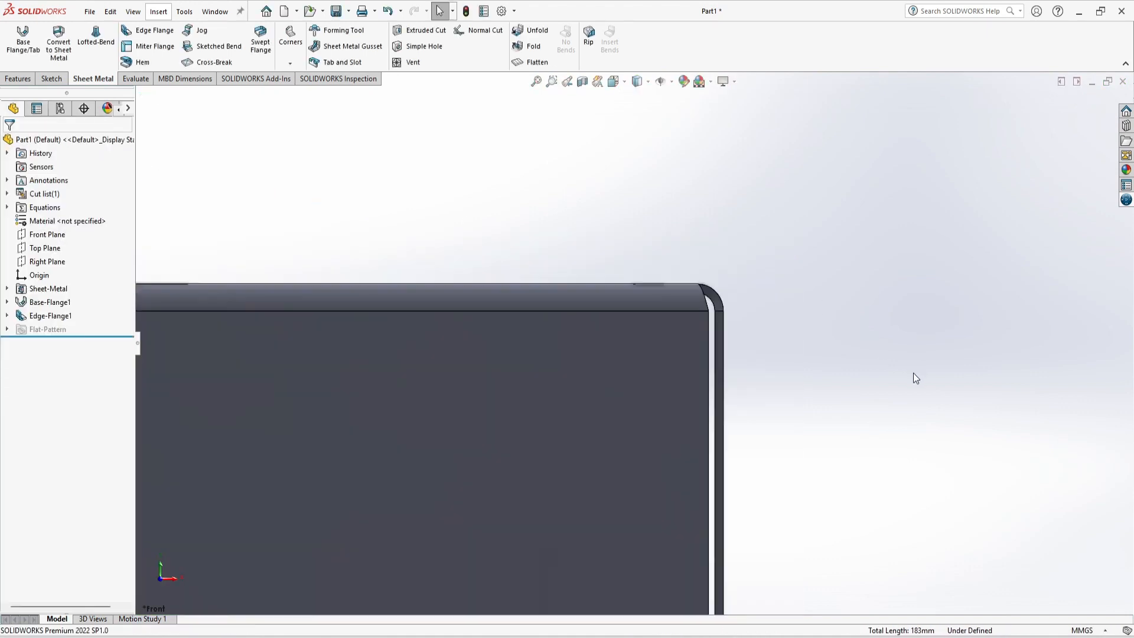
# Sketch a corner rectangle about 40 mm by 57 mm over the left end of the long front flange's face.
pyautogui.scroll(6, 912, 373)
pyautogui.moveTo(850, 375); pyautogui.dragTo(788, 444, button='middle')
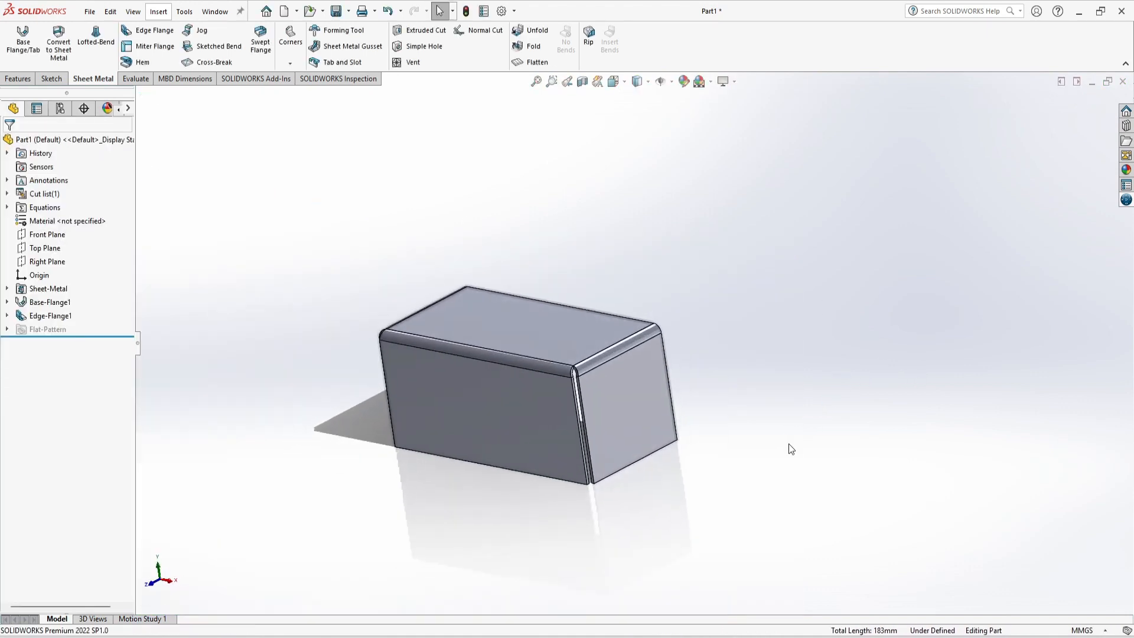
pyautogui.hotkey('ctrl', '7')
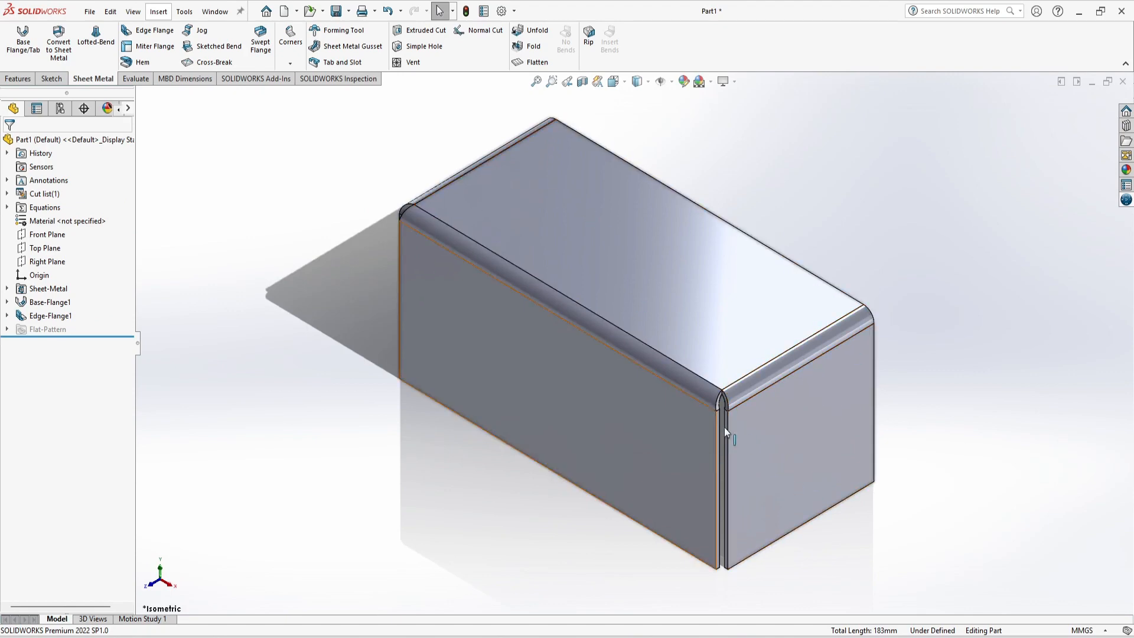
pyautogui.moveTo(980, 381); pyautogui.dragTo(981, 339, button='middle')
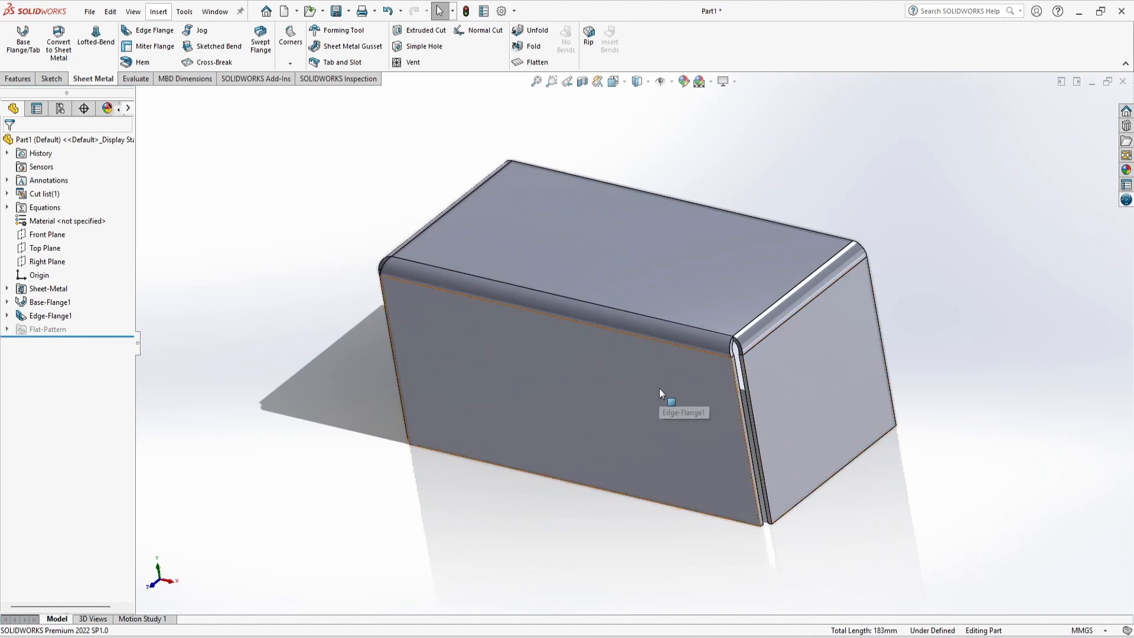
pyautogui.hotkey('ctrl', '7')
pyautogui.click(653, 434)
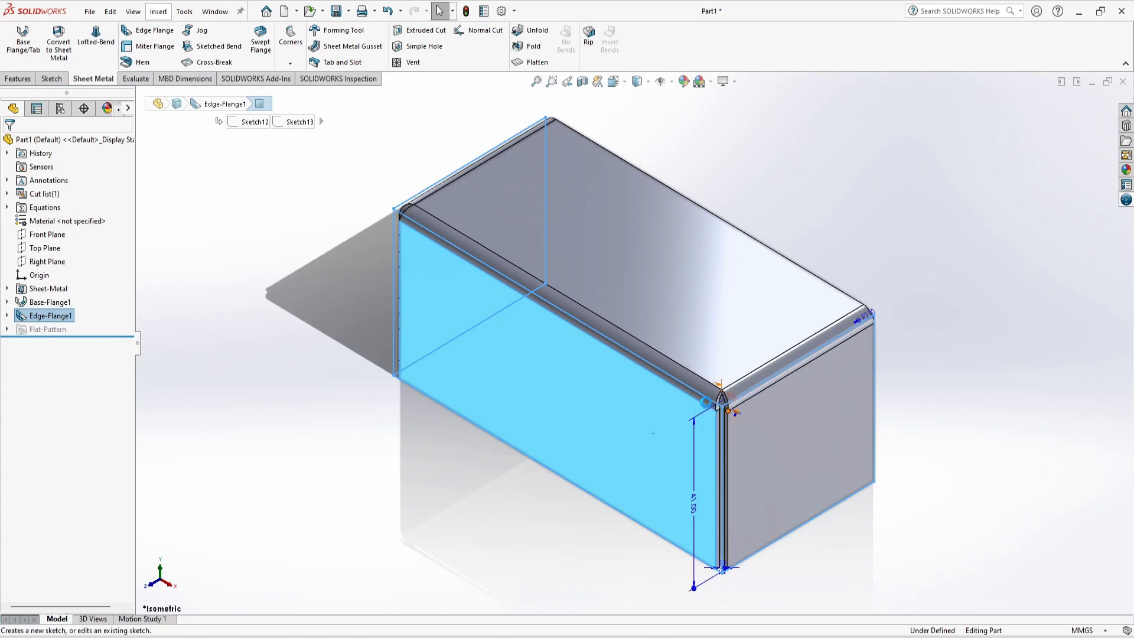
pyautogui.click(703, 401)
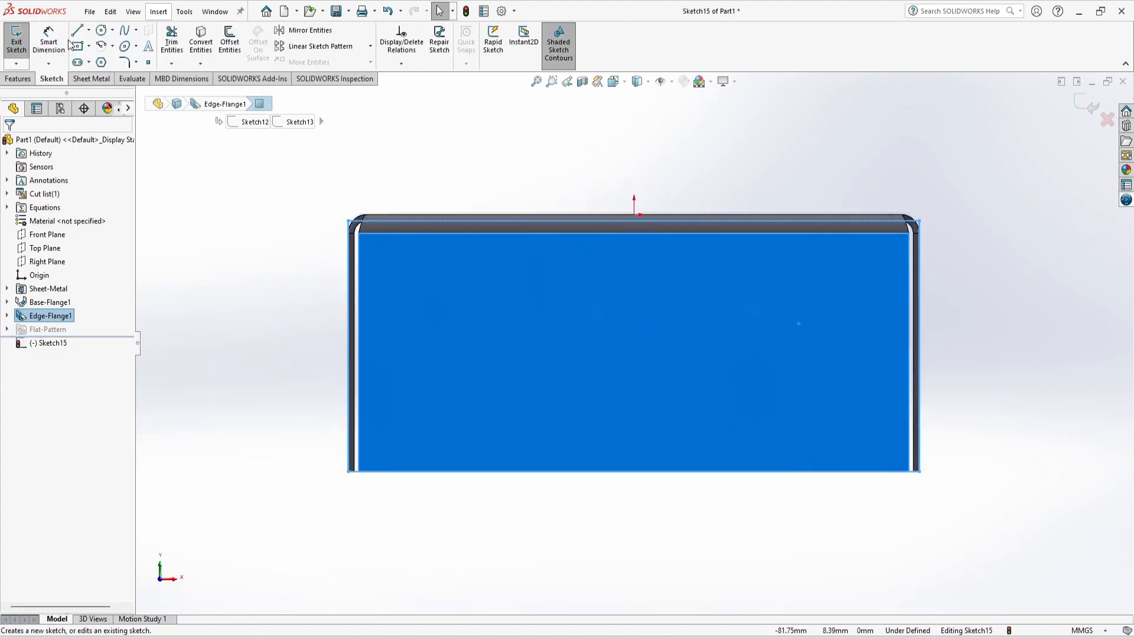
pyautogui.click(77, 46)
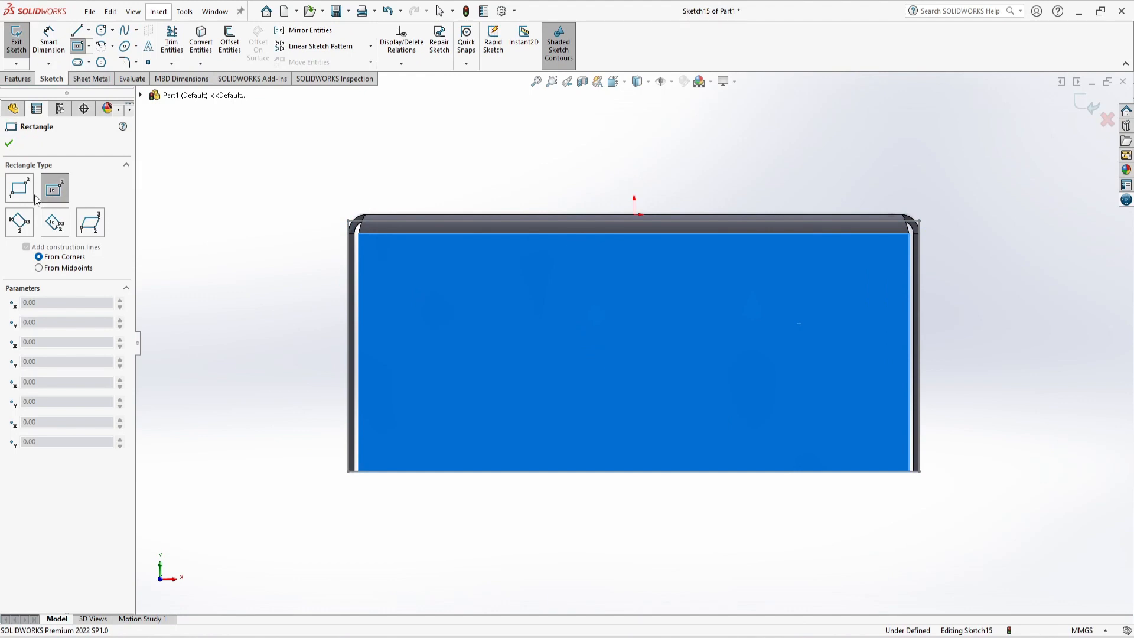
pyautogui.click(17, 195)
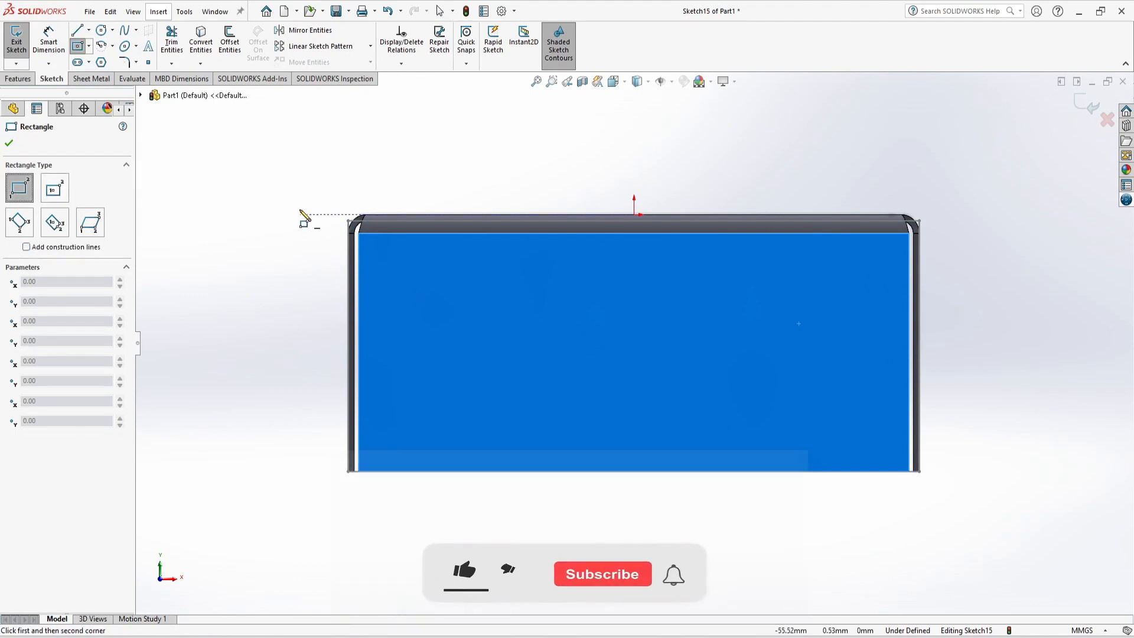
pyautogui.click(280, 172)
pyautogui.click(522, 529)
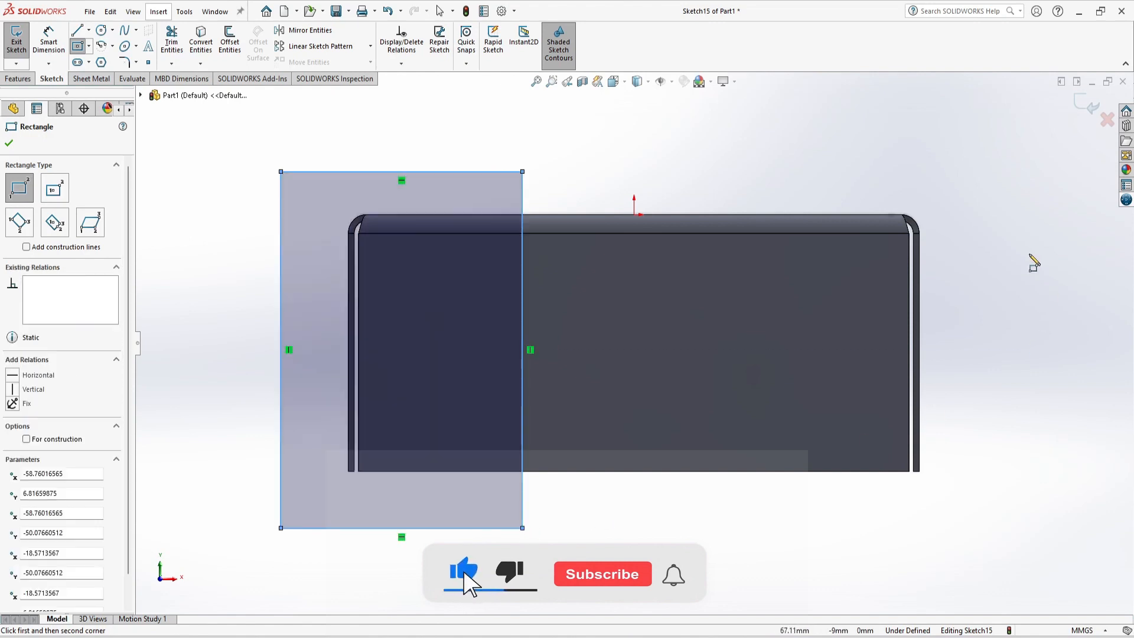
pyautogui.click(957, 166)
pyautogui.press('Escape')
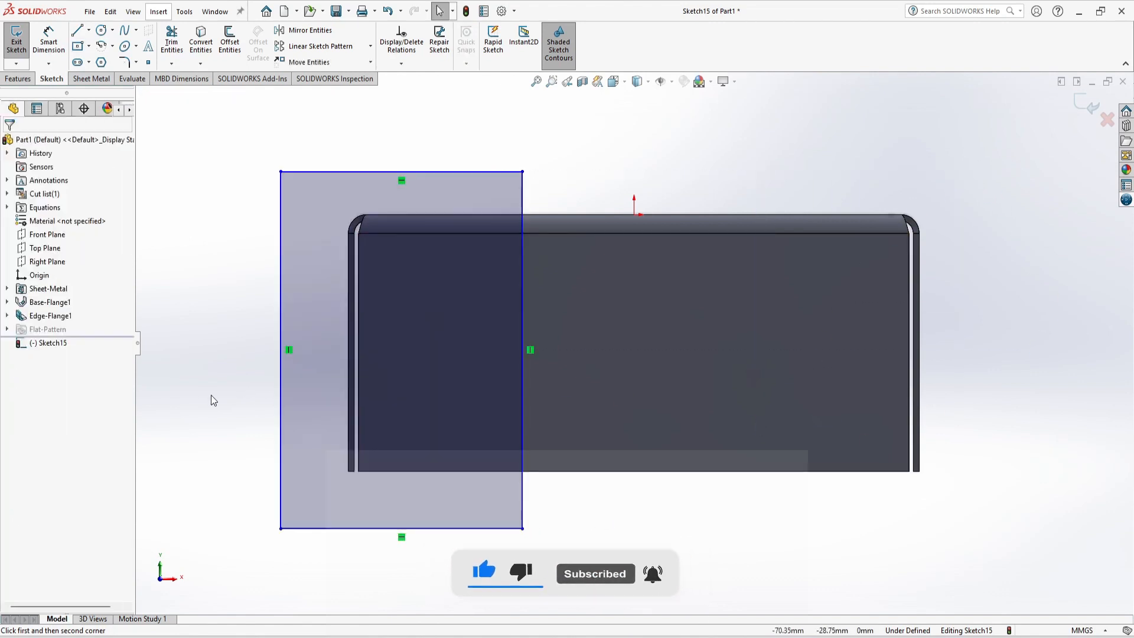
# Undo the rectangle on the front flange and leave the sketch.
pyautogui.hotkey('ctrl', 'z')
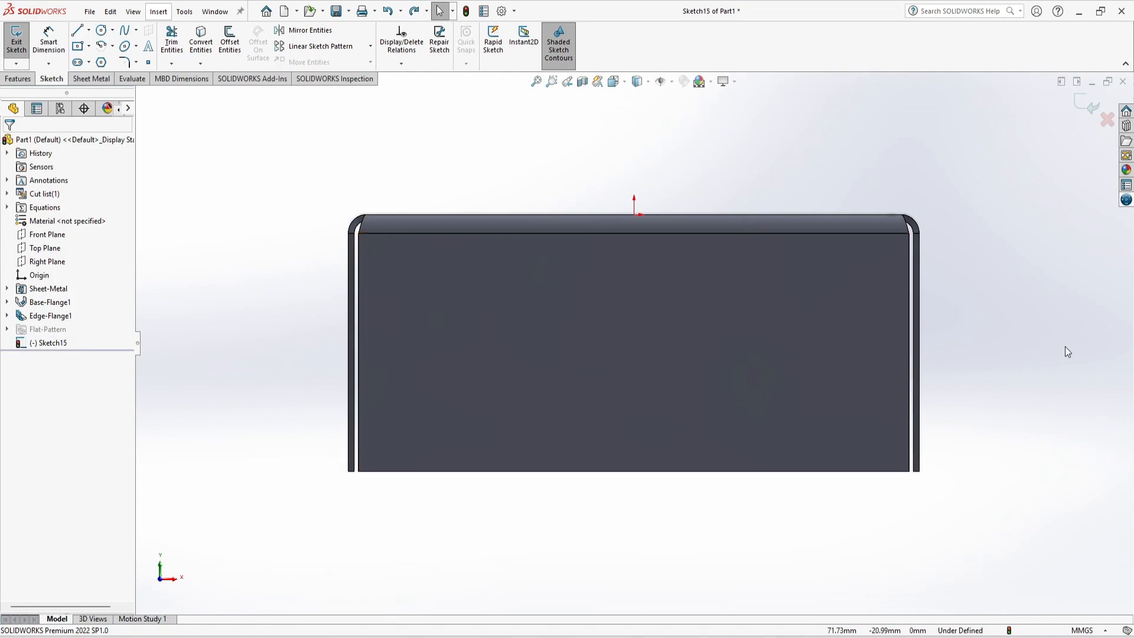
pyautogui.hotkey('ctrl', '7')
pyautogui.hotkey('ctrl', 'b')
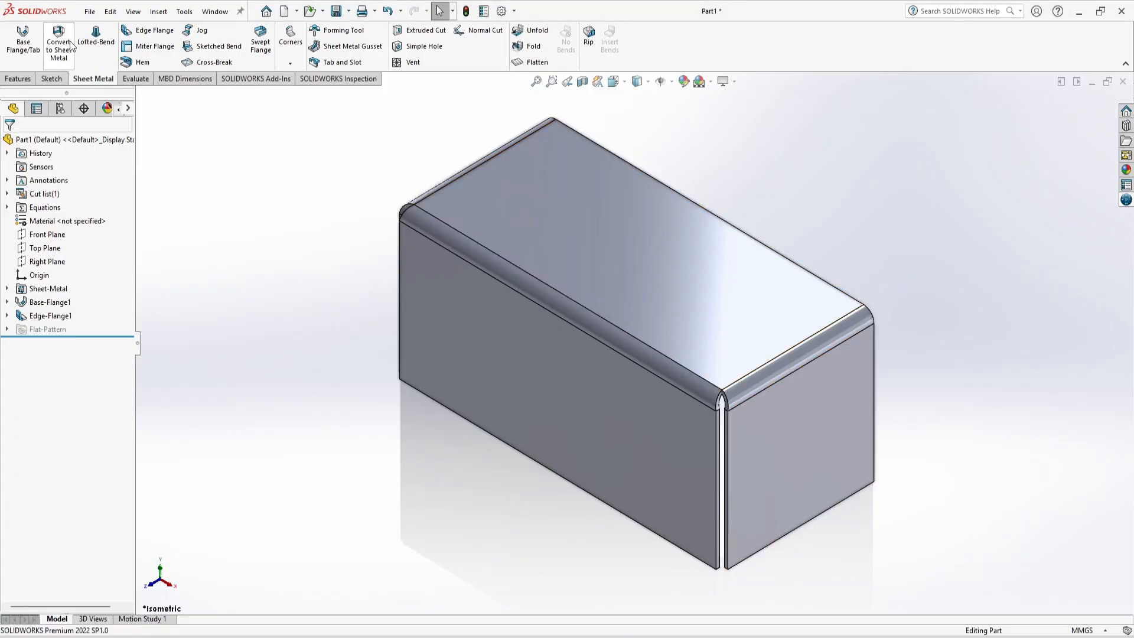
pyautogui.click(148, 32)
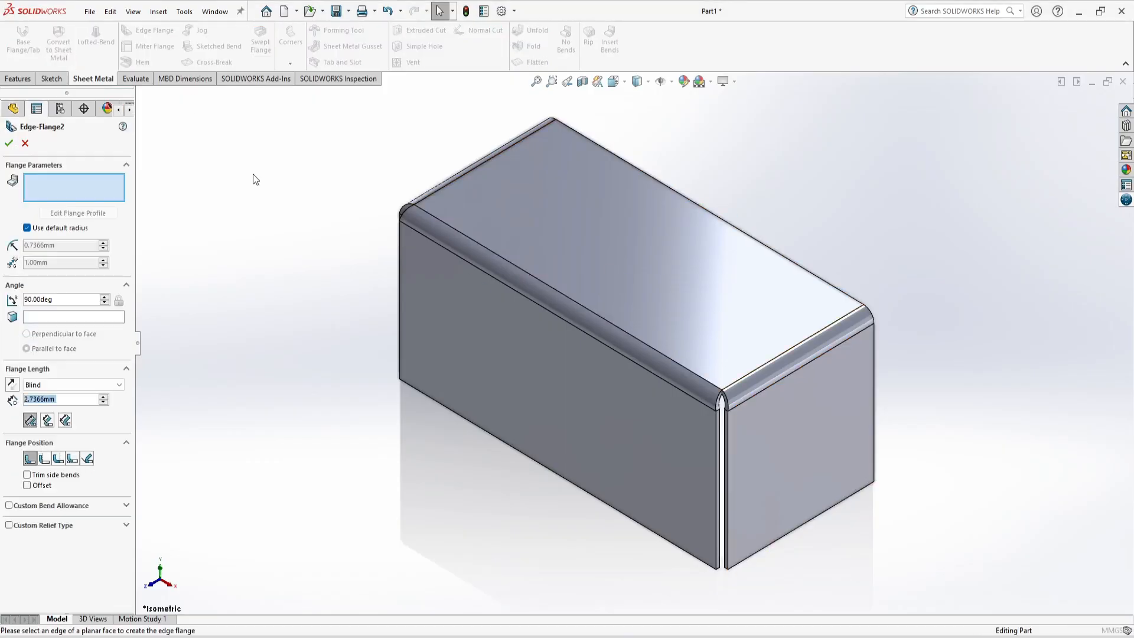
pyautogui.click(737, 568)
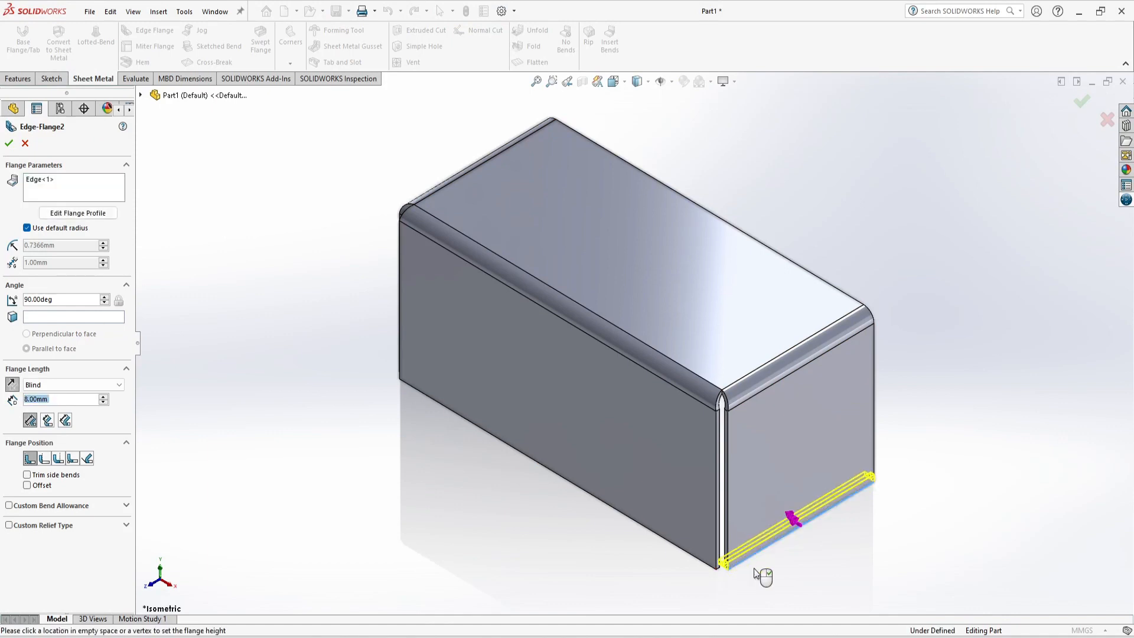
pyautogui.click(824, 587)
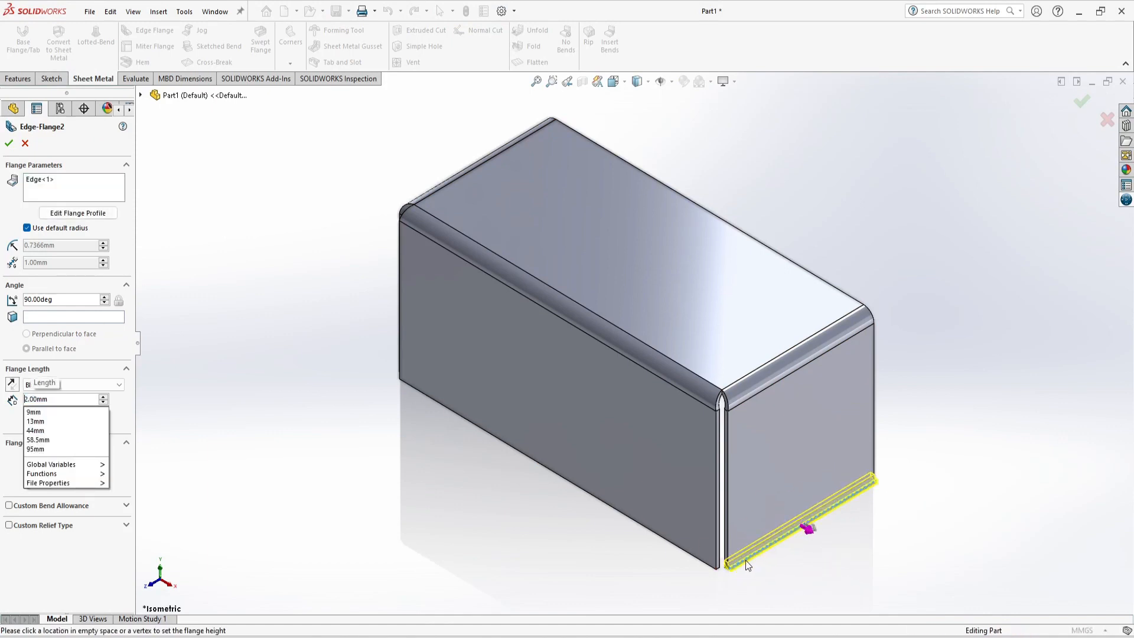
pyautogui.click(761, 552)
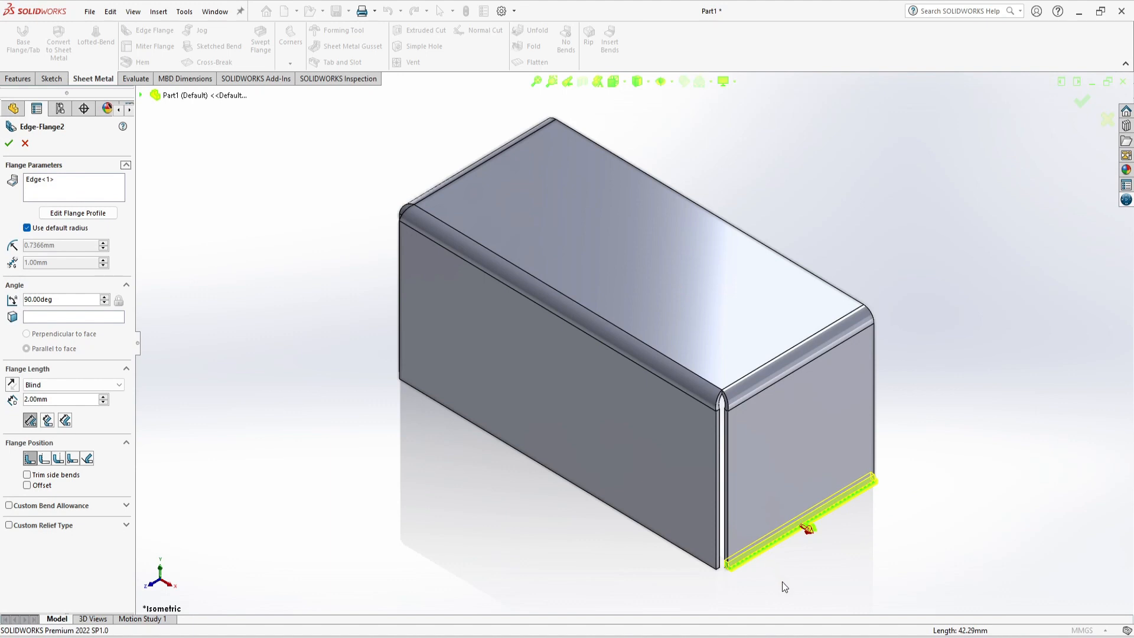
pyautogui.press('Escape')
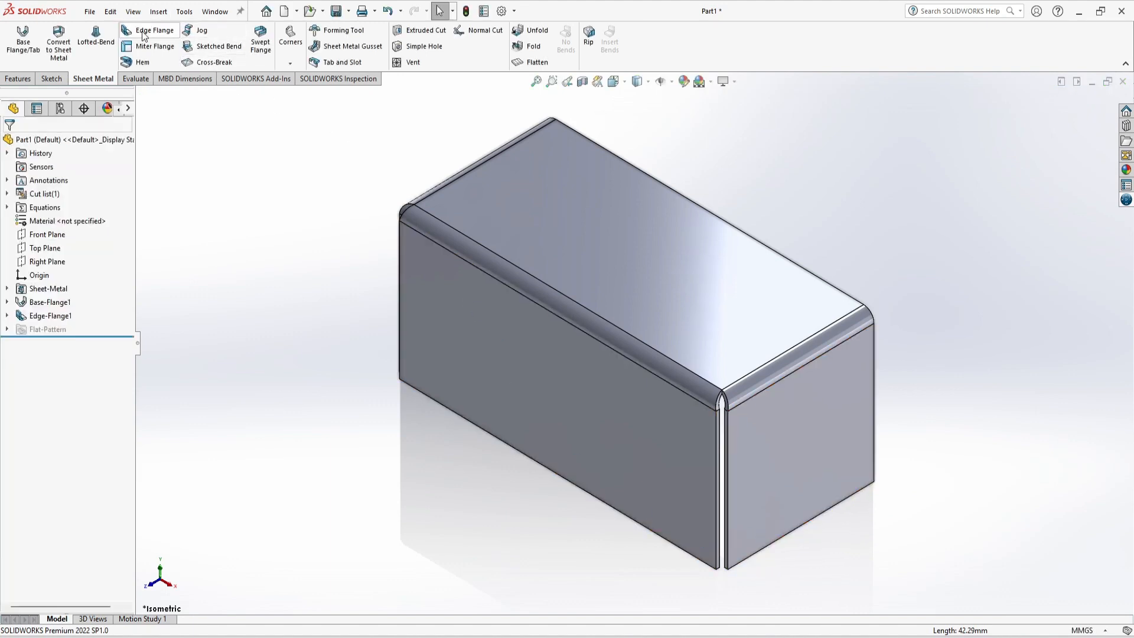
# Start an edge flange on the lower edges of both side flanges, with both new flanges pointing outward.
pyautogui.press('Return')
pyautogui.moveTo(873, 524); pyautogui.dragTo(901, 442, button='middle')
pyautogui.scroll(-5, 795, 431)
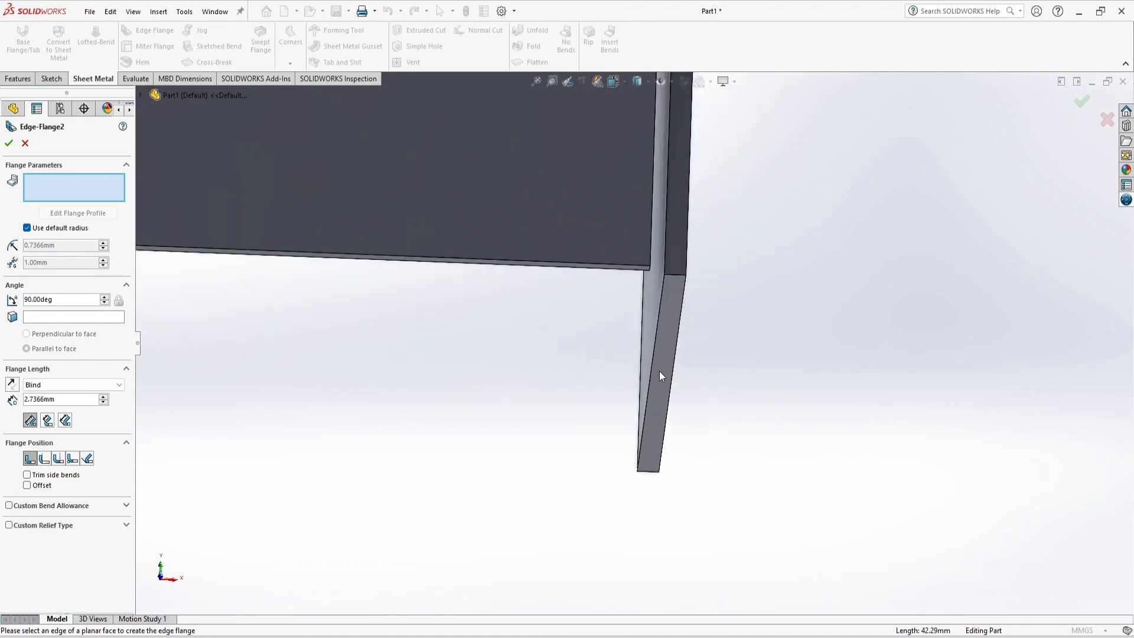
pyautogui.click(651, 363)
pyautogui.click(921, 371)
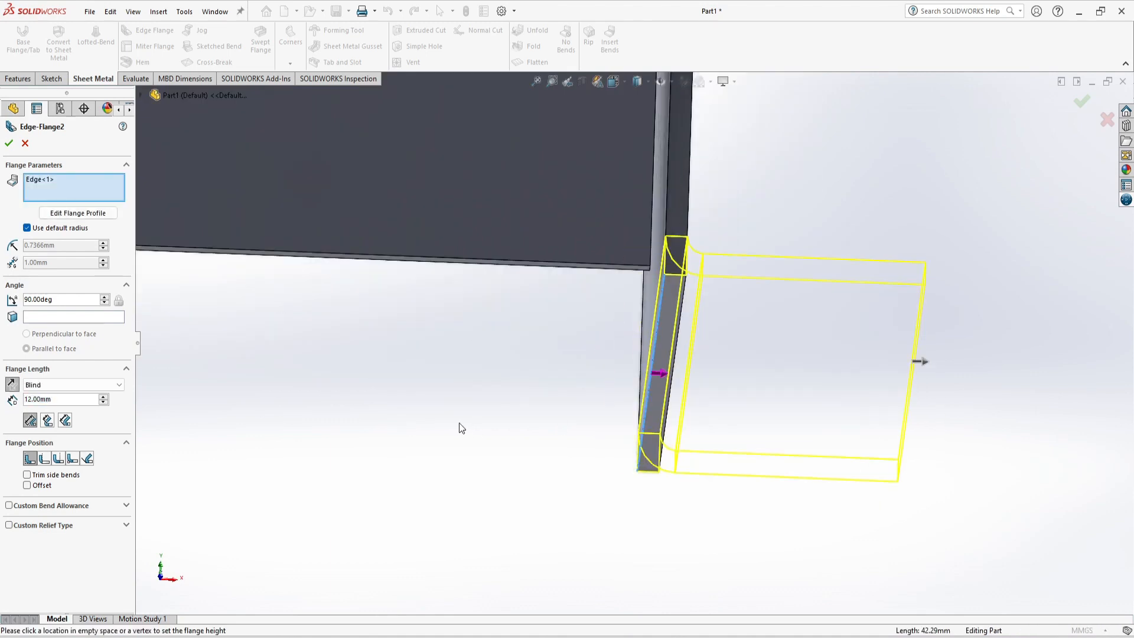
pyautogui.scroll(3, 430, 412)
pyautogui.scroll(5, 428, 407)
pyautogui.scroll(-5, 271, 368)
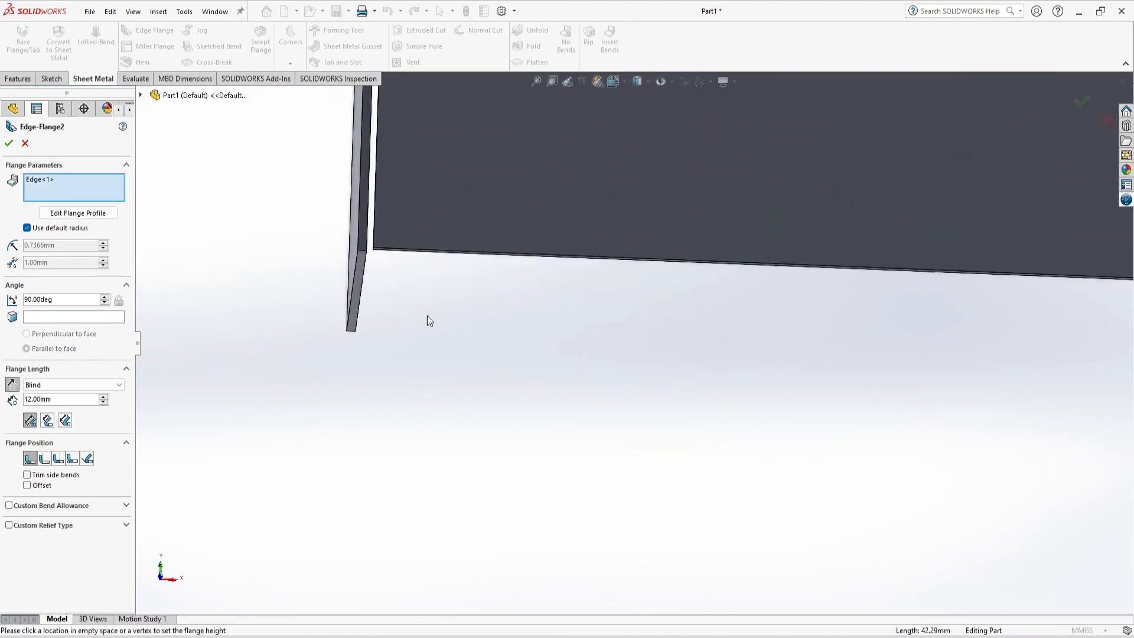
pyautogui.click(356, 287)
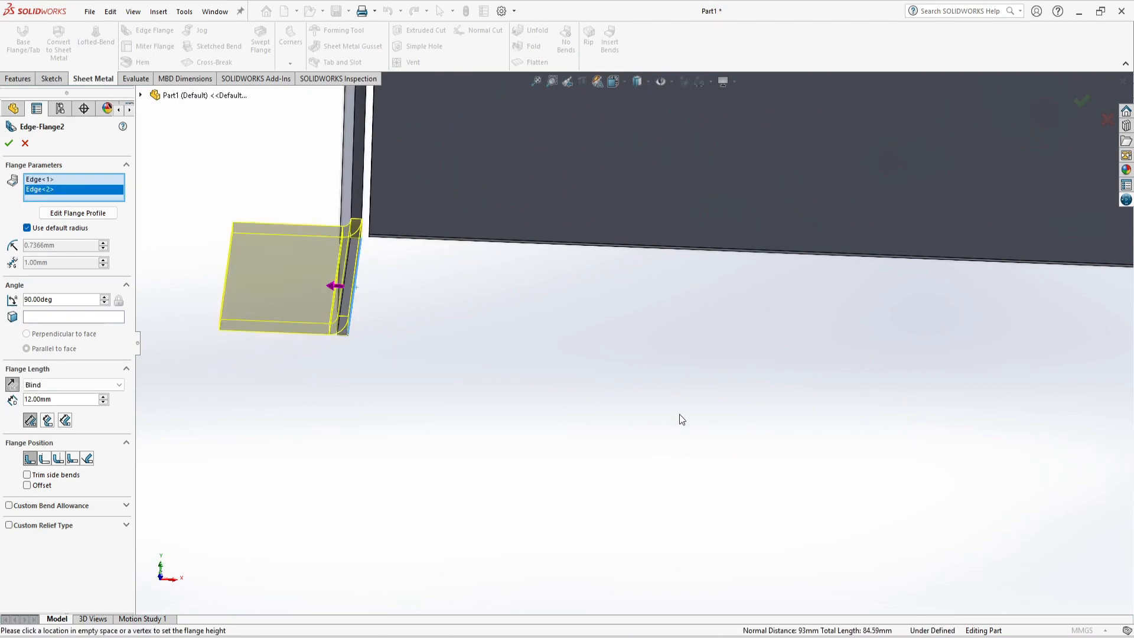
pyautogui.hotkey('ctrl', '7')
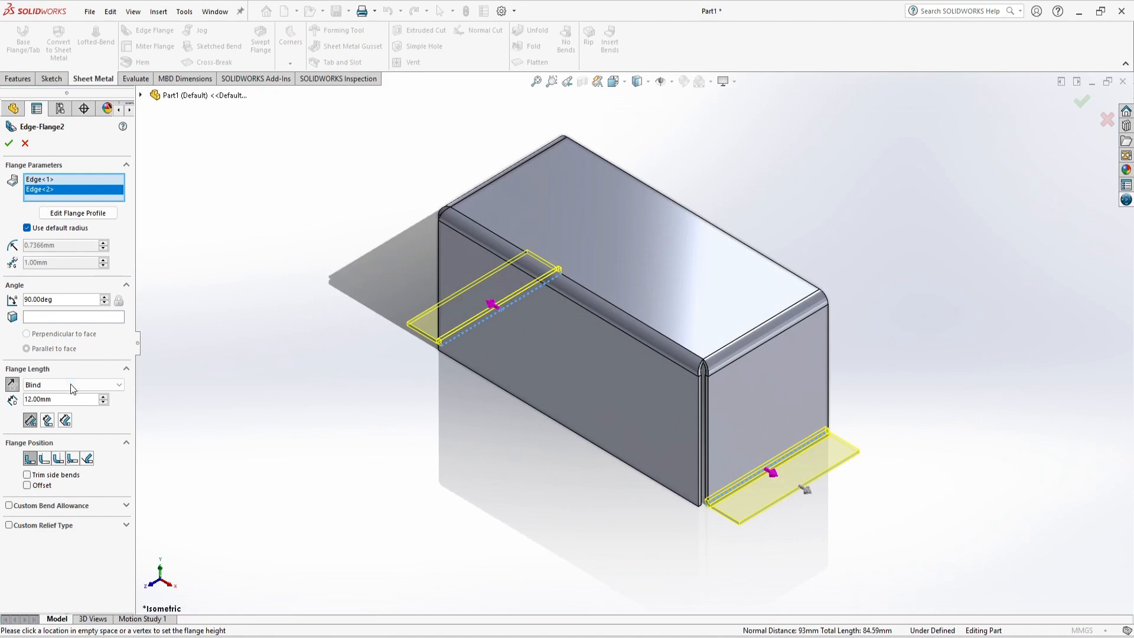
# Set the foot flange length to 22 mm and check it against the reference drawing.
pyautogui.moveTo(76, 399); pyautogui.dragTo(6, 395)
pyautogui.write('22')
pyautogui.press('Return')
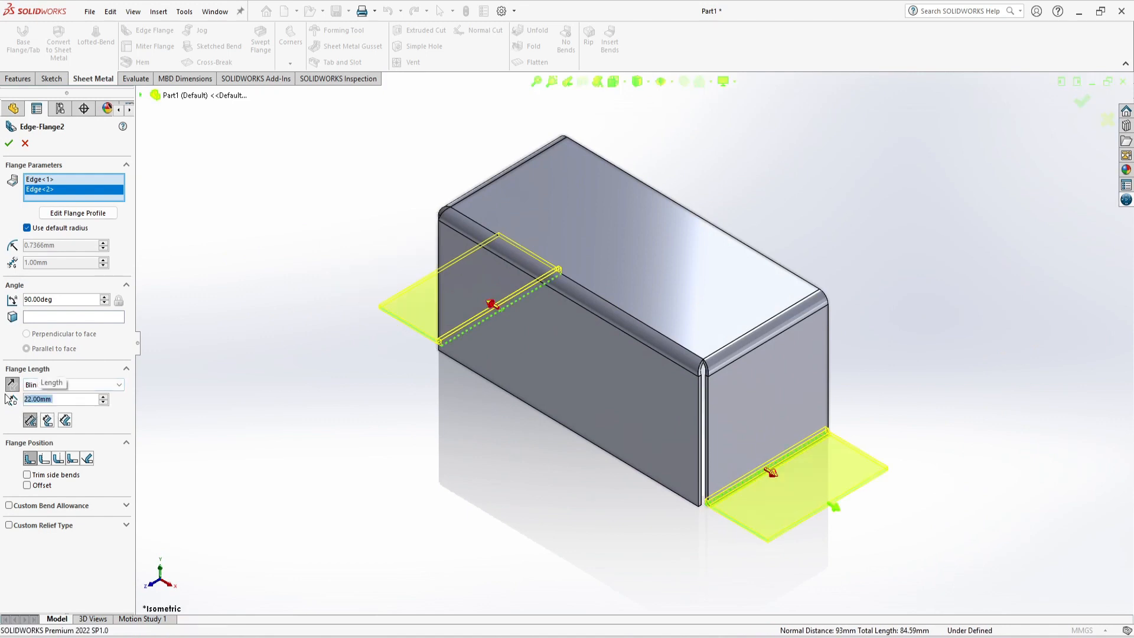
pyautogui.hotkey('alt', 'Tab')
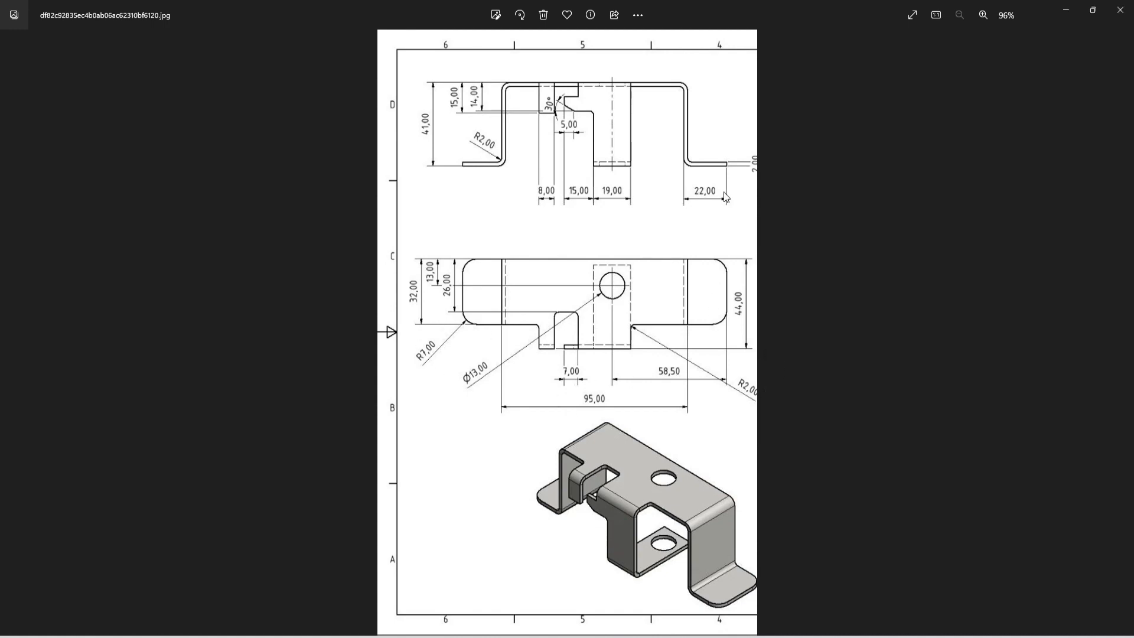
pyautogui.hotkey('alt', 'Tab')
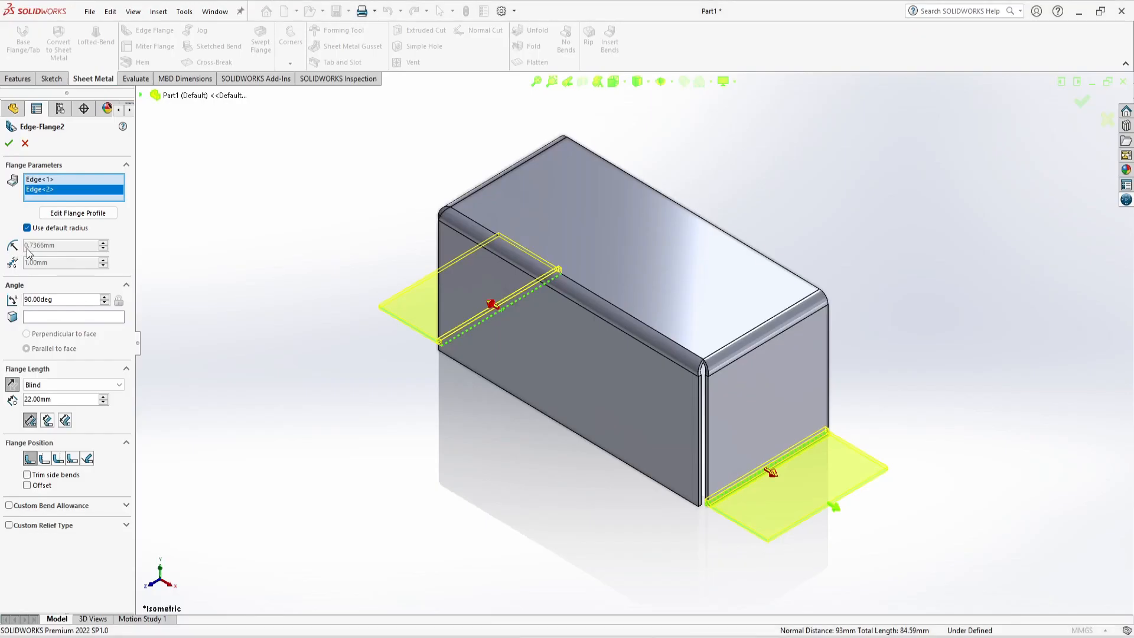
# Replace the default bend radius of the foot flanges with 2 mm and create both flanges.
pyautogui.click(27, 228)
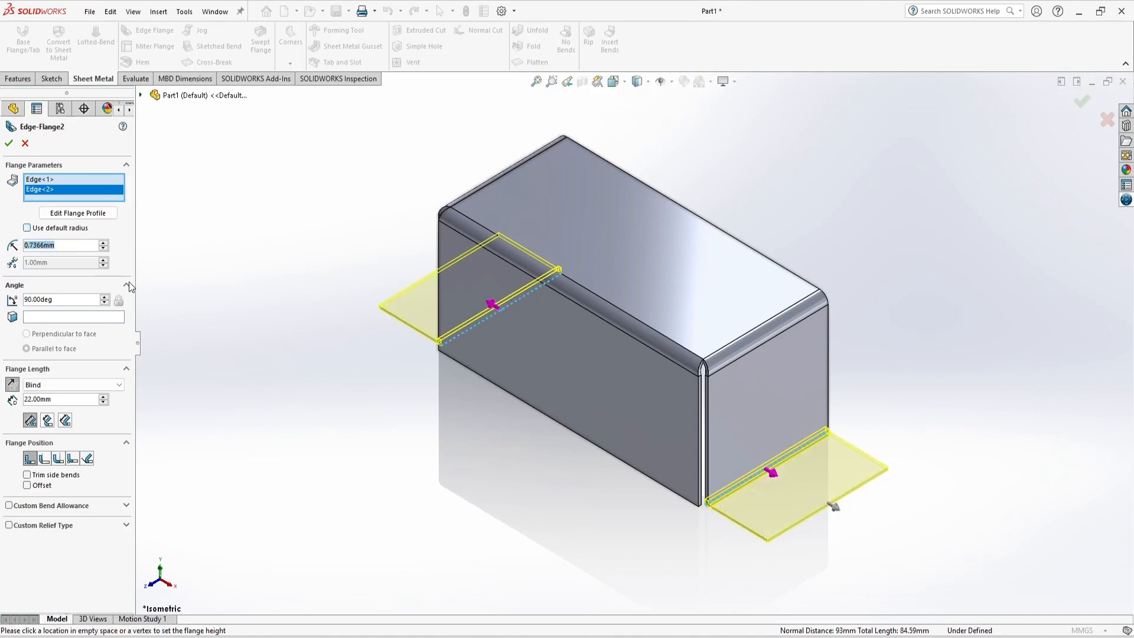
pyautogui.write('2.00mm')
pyautogui.press('Return')
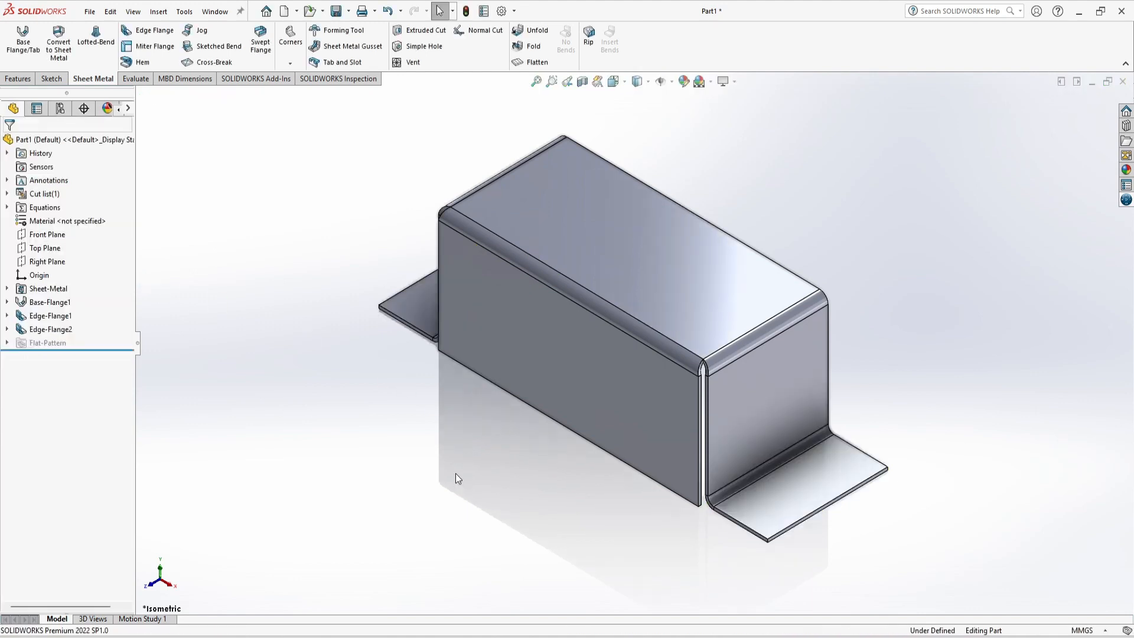
# Start a sketch on the front flange's face and draw a corner rectangle about 60 mm by 65 mm over its left end.
pyautogui.click(493, 362)
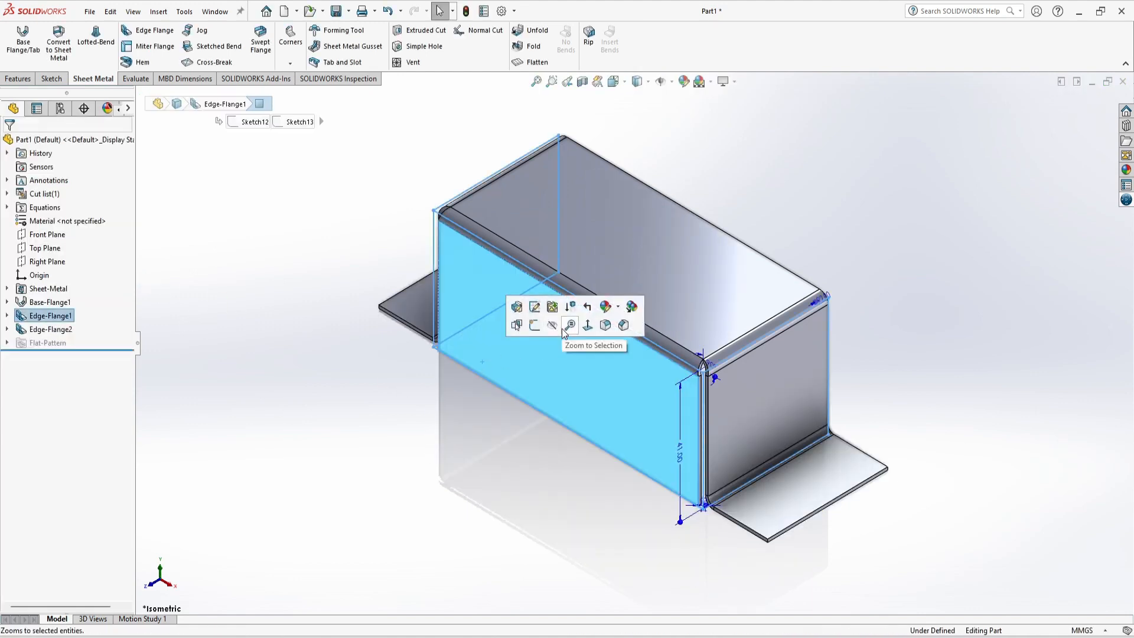
pyautogui.click(528, 323)
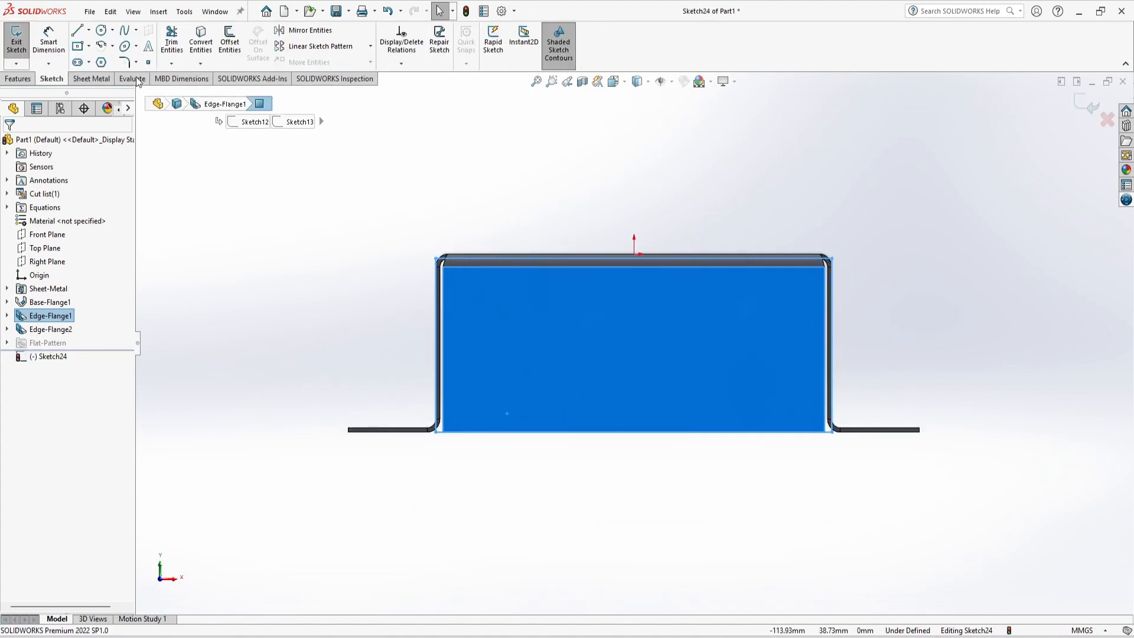
pyautogui.click(85, 54)
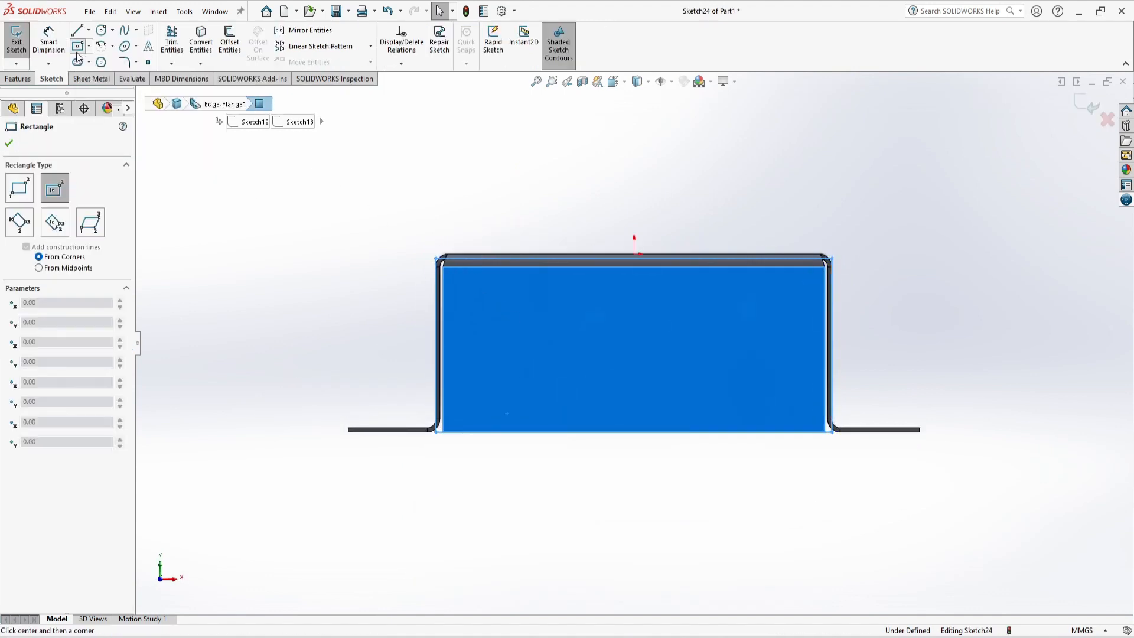
pyautogui.click(19, 187)
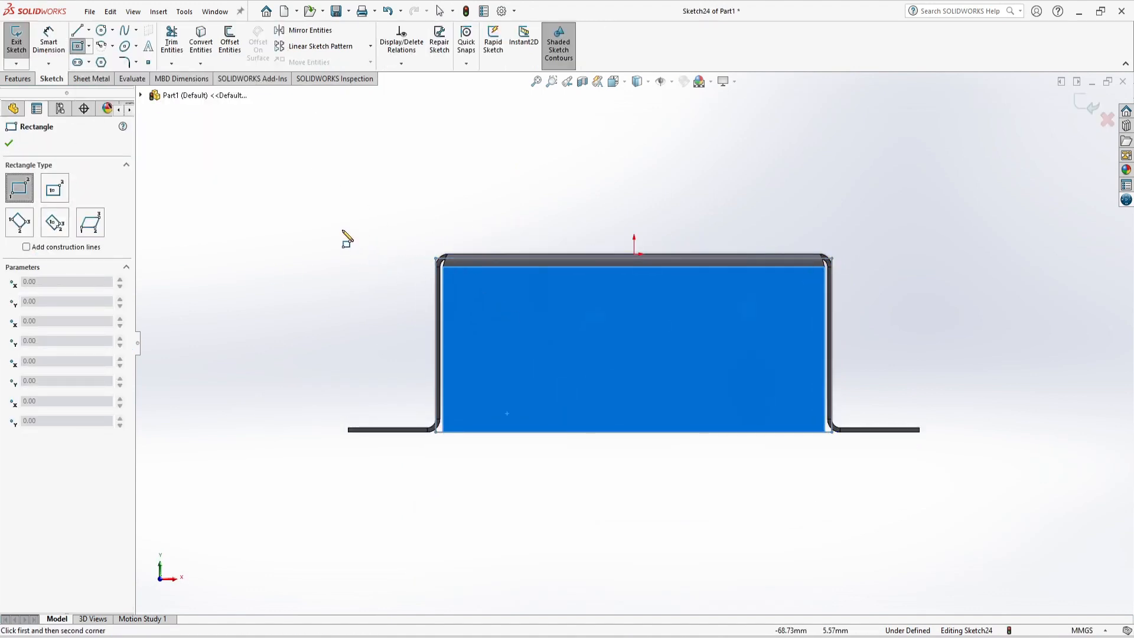
pyautogui.click(300, 218)
pyautogui.click(550, 502)
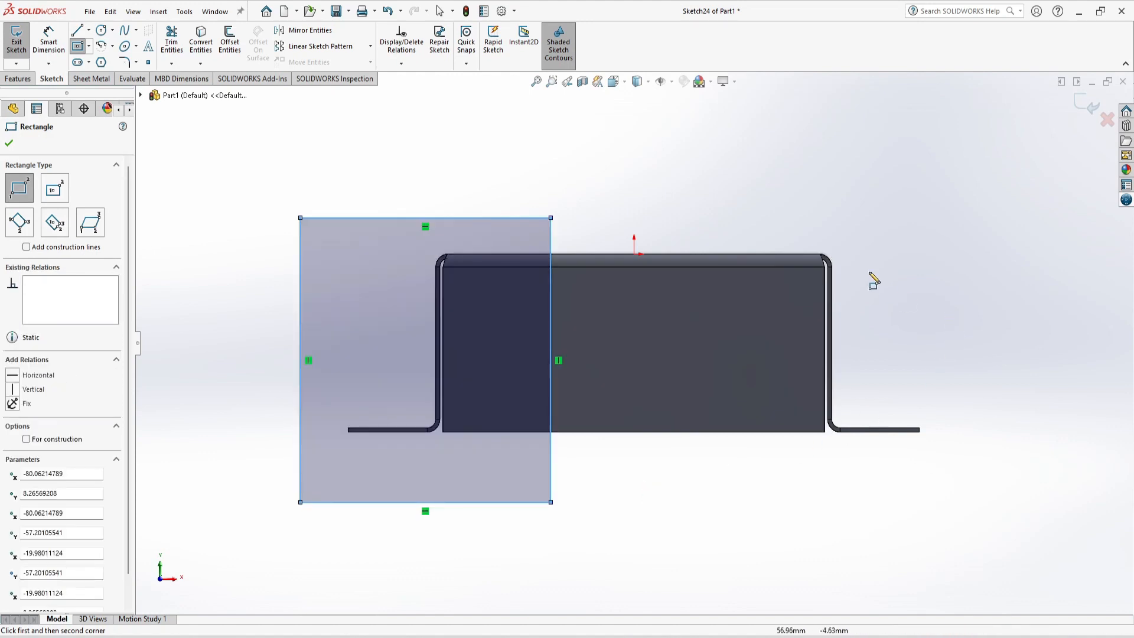
# Draw a second corner rectangle about 67 mm tall over the front flange's right end and stretch its outer side past the foot flange.
pyautogui.click(884, 213)
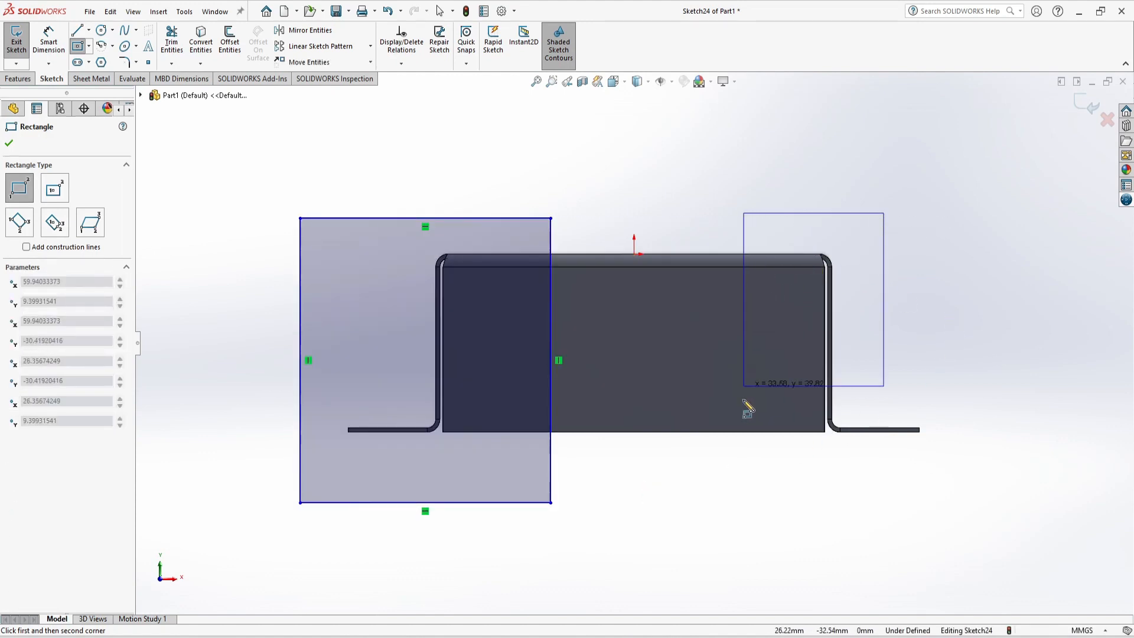
pyautogui.click(732, 503)
pyautogui.press('Escape')
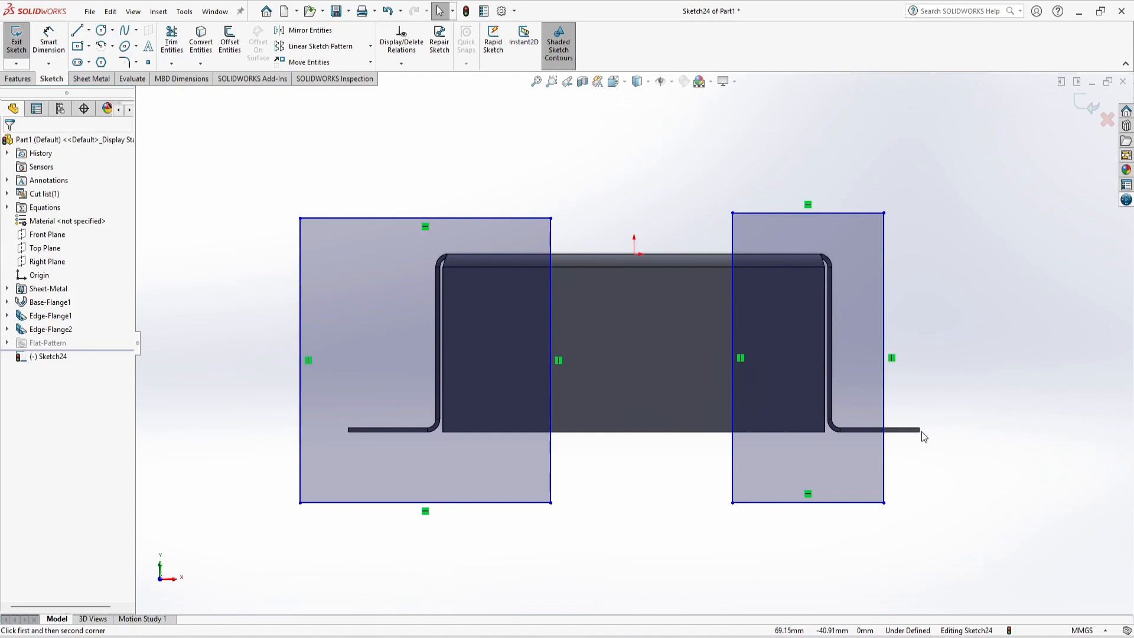
pyautogui.click(883, 464)
pyautogui.moveTo(899, 464); pyautogui.dragTo(1014, 473)
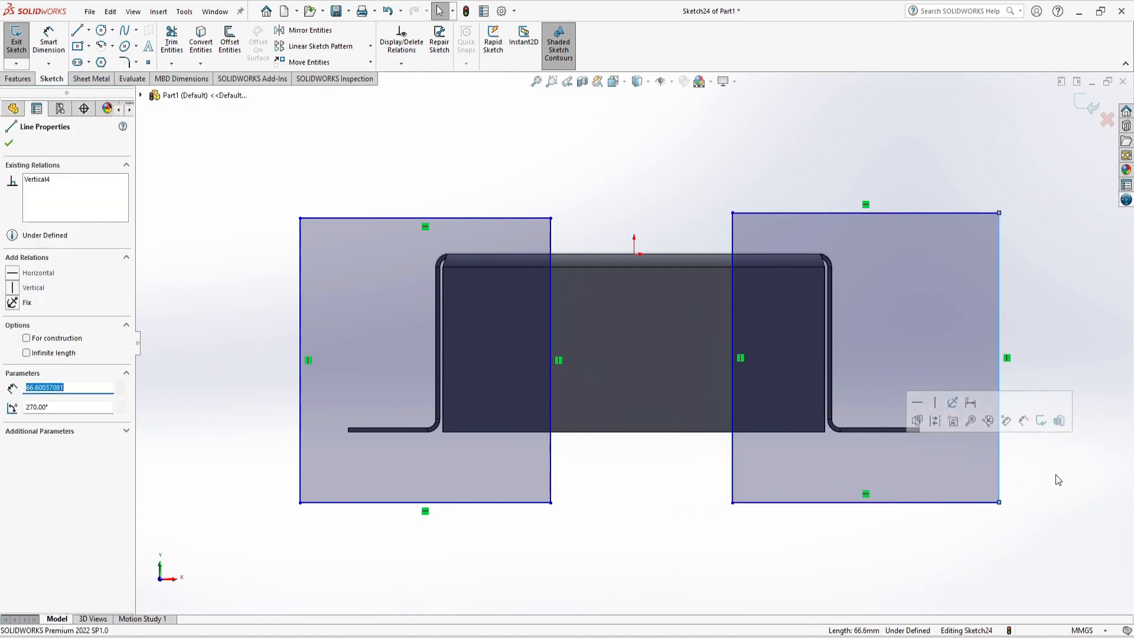
pyautogui.click(783, 376)
# Dimension the left rectangle's inner side 20 mm from the outer face of the left side flange.
pyautogui.click(49, 41)
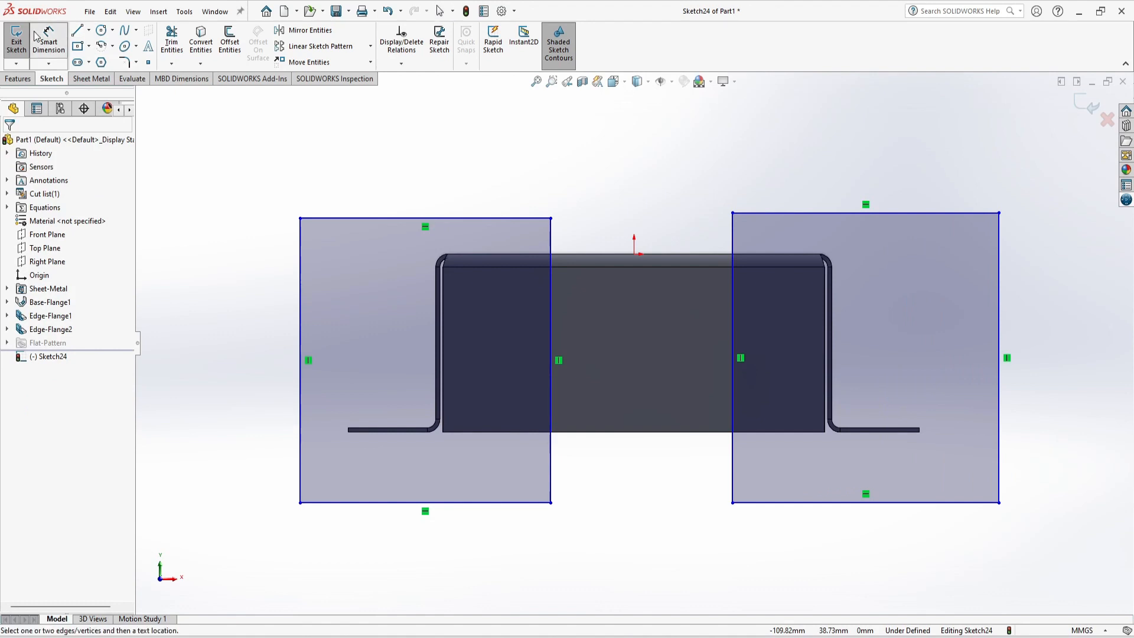
pyautogui.click(440, 329)
pyautogui.click(551, 331)
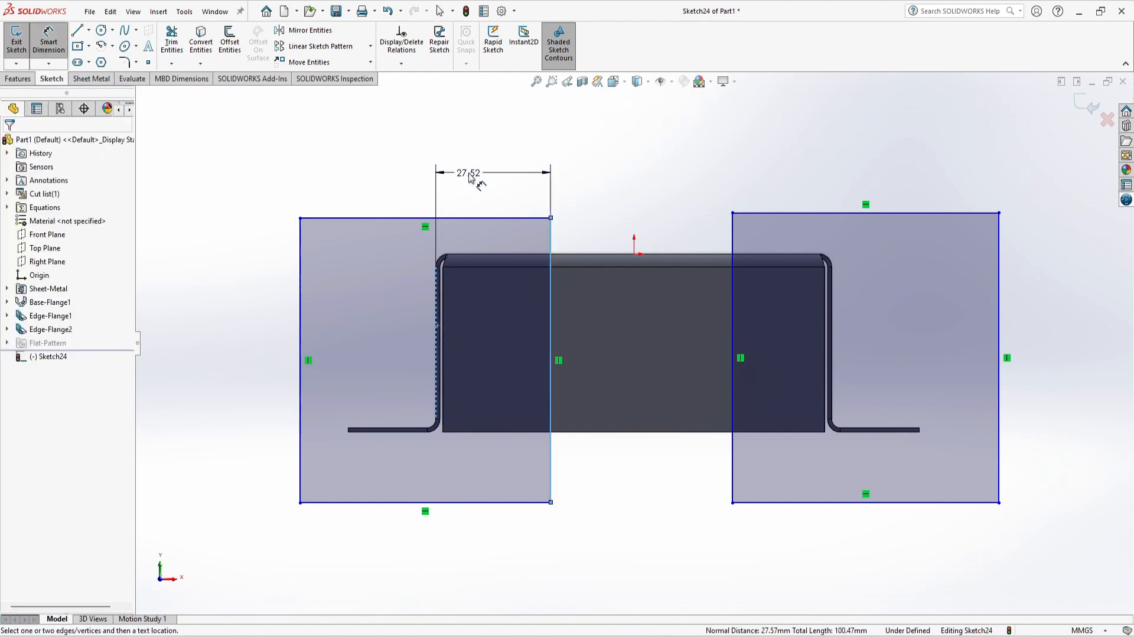
pyautogui.click(471, 178)
pyautogui.write('20')
pyautogui.press('Return')
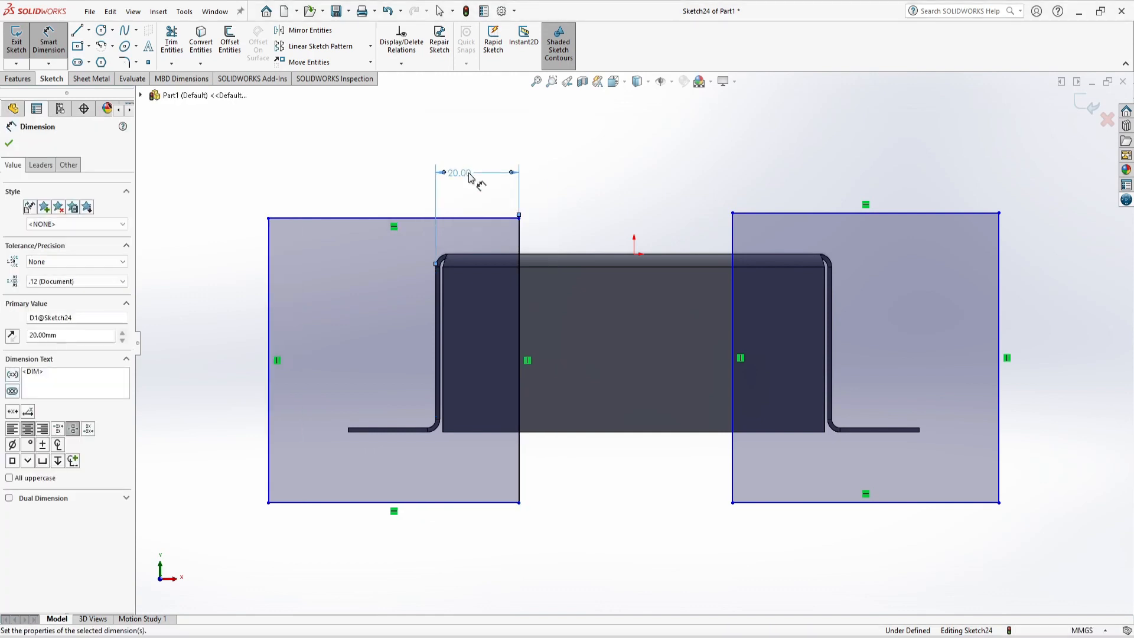
# Dimension the right rectangle's inner side 30 mm from the outer face of the right side flange.
pyautogui.click(826, 407)
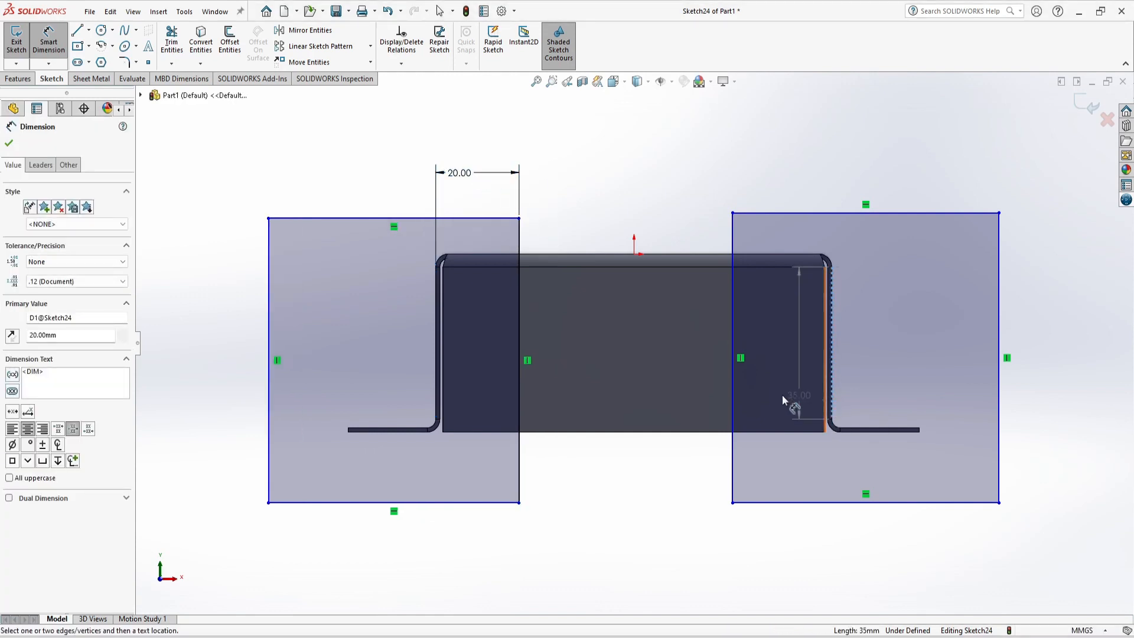
pyautogui.click(732, 409)
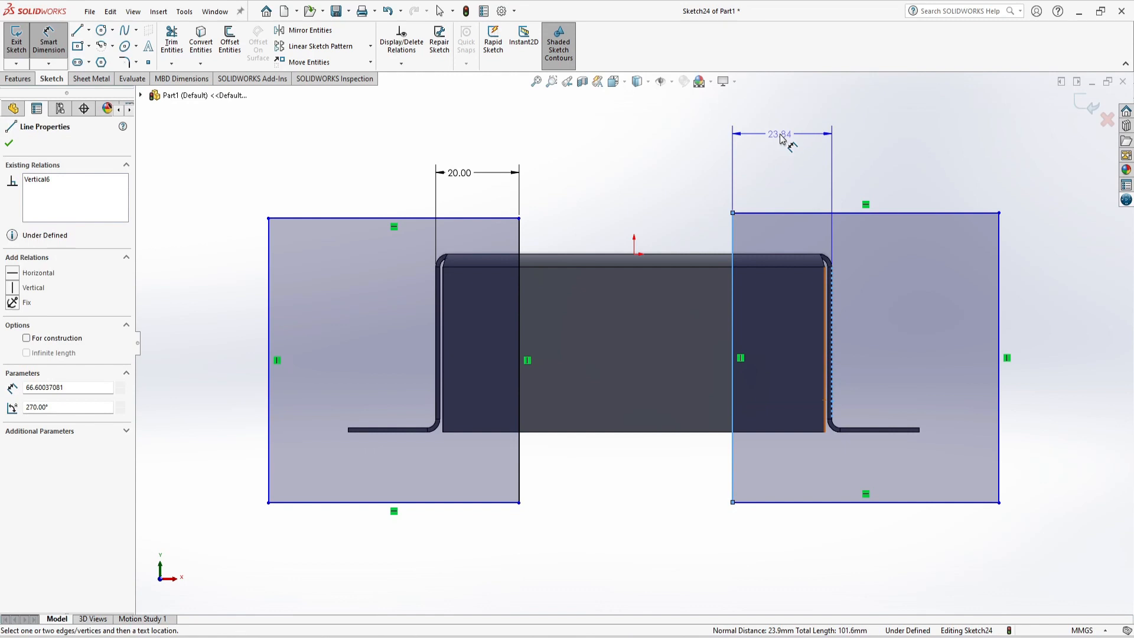
pyautogui.click(781, 139)
pyautogui.write('30')
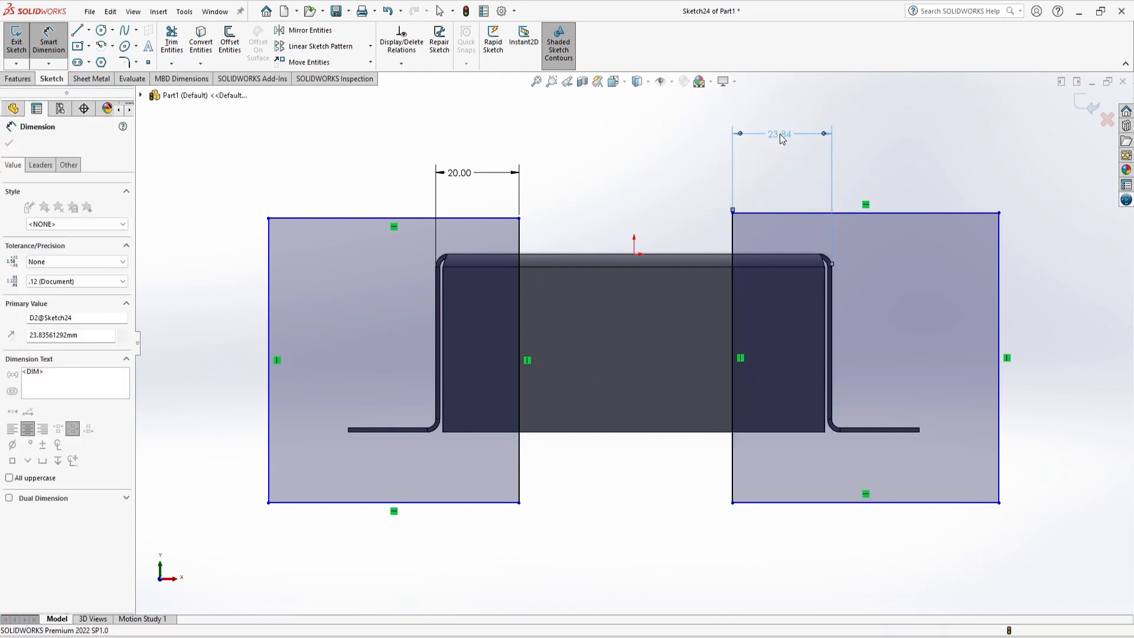
pyautogui.press('Return')
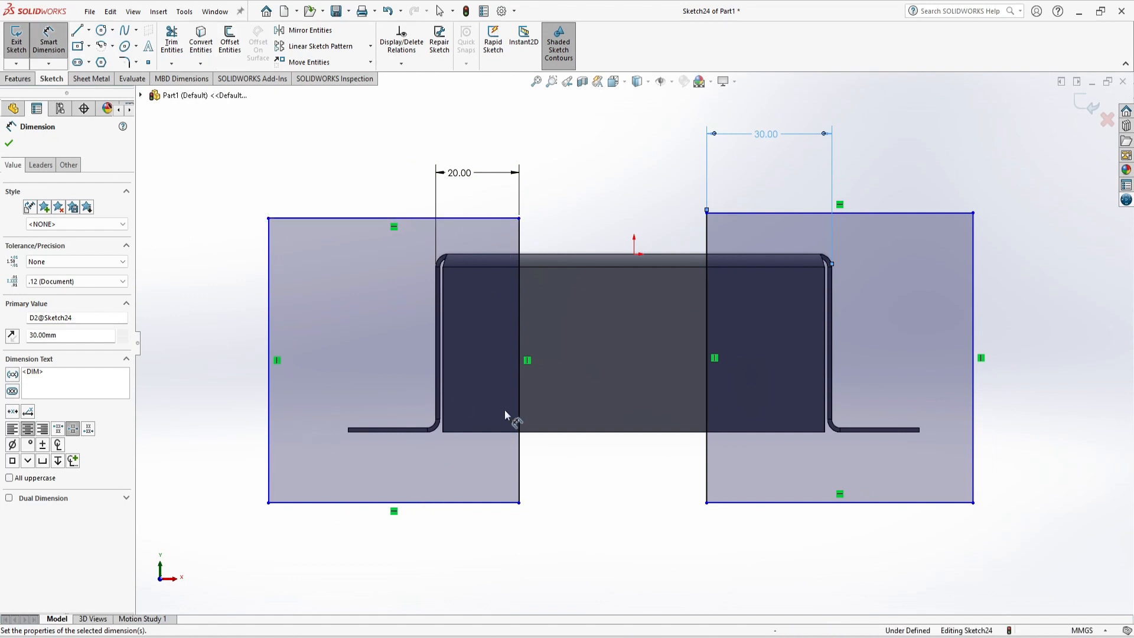
pyautogui.press('Escape')
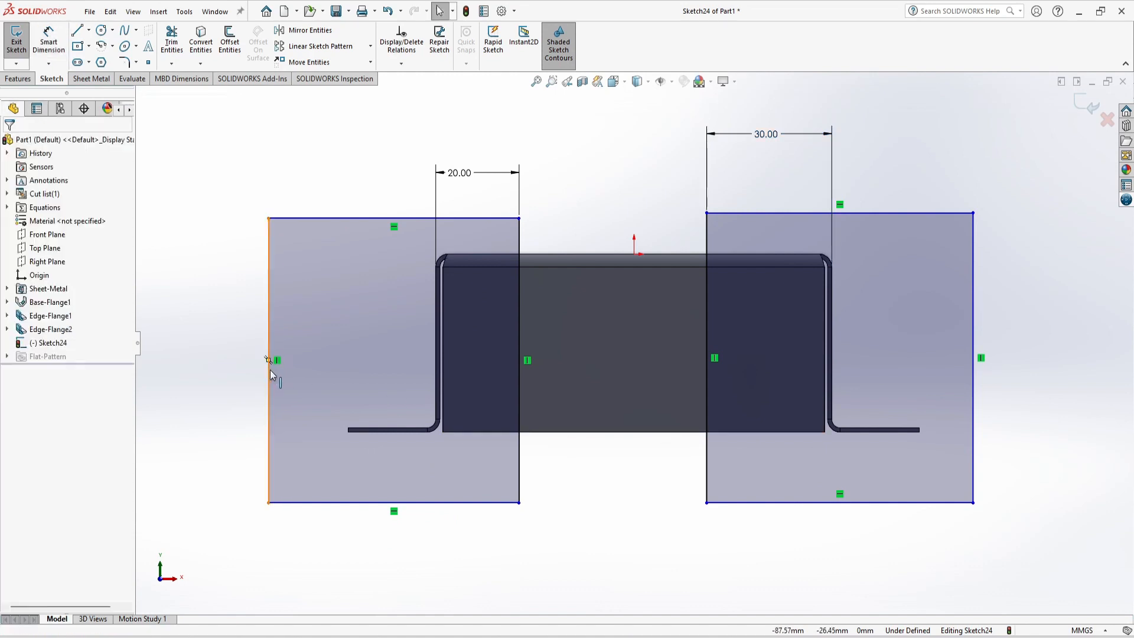
# Narrow the left rectangle to about 54 mm by moving its outer side inward, and lower its bottom side slightly.
pyautogui.moveTo(269, 371); pyautogui.dragTo(293, 406)
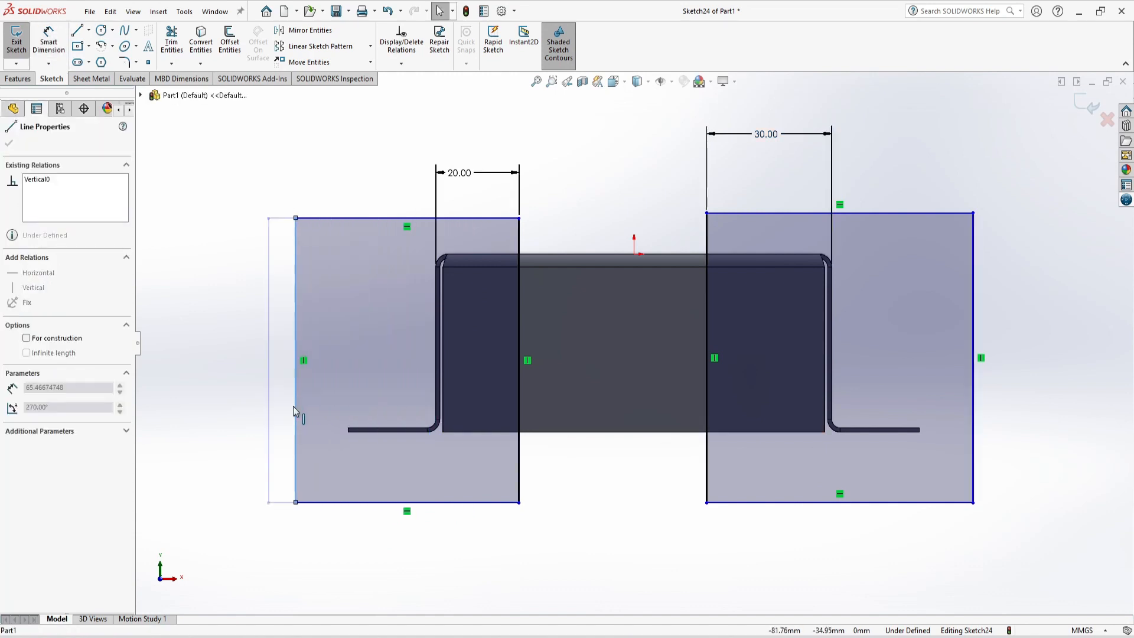
pyautogui.moveTo(395, 502); pyautogui.dragTo(435, 515)
pyautogui.hotkey('ctrl', 'shift', 'Escape')
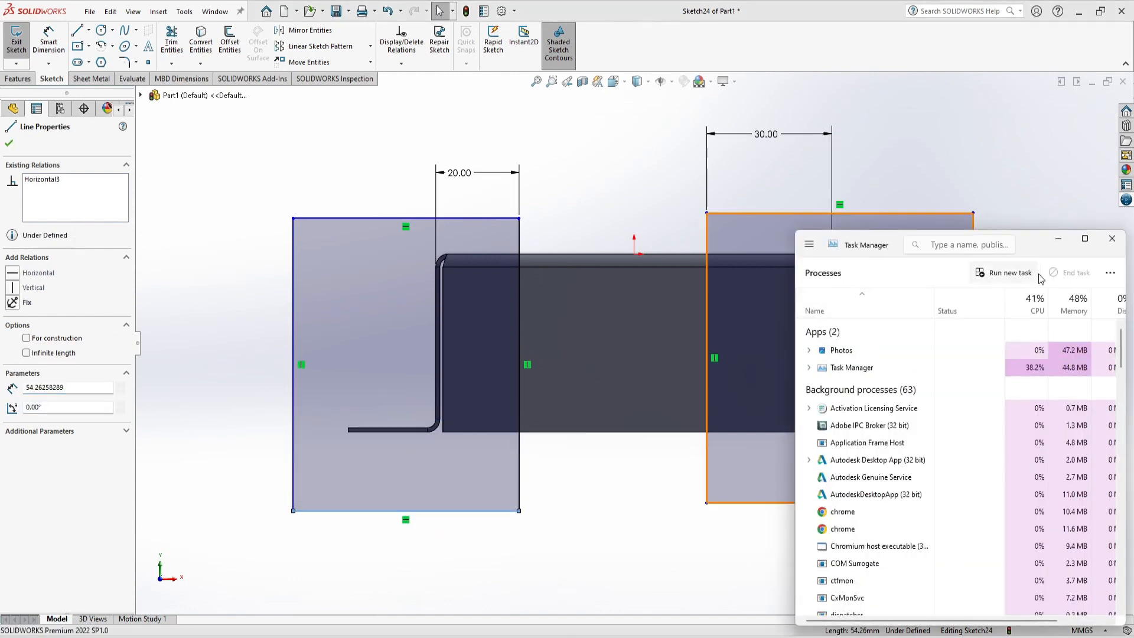
pyautogui.click(1058, 240)
pyautogui.click(792, 562)
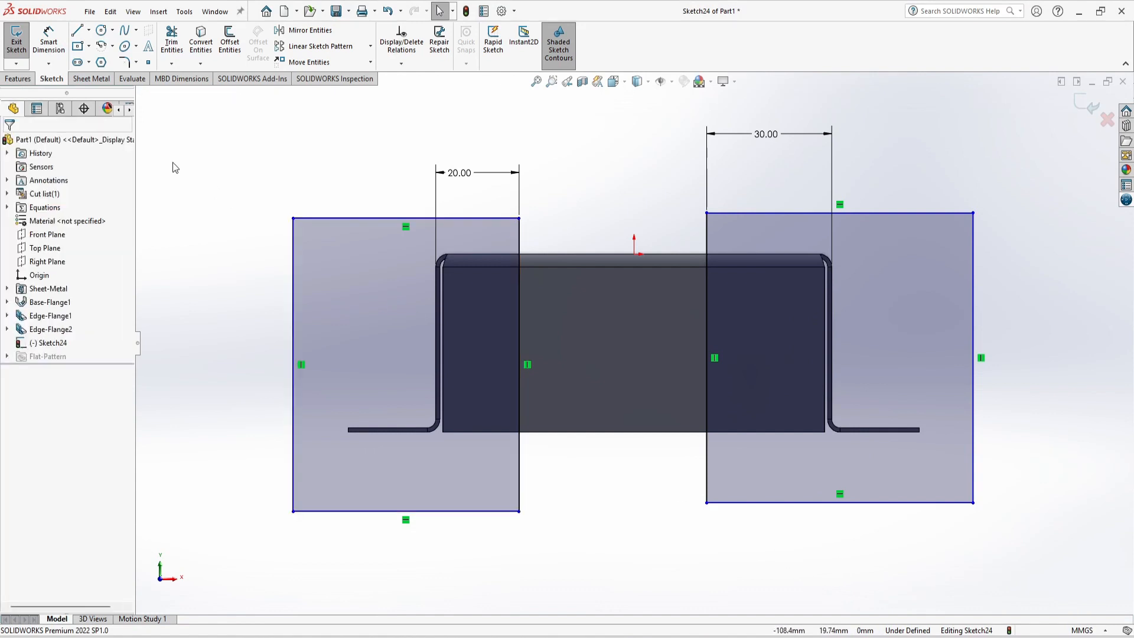
# Cut both sketched rectangles 12 mm deep through the bracket's front portion with a blind, normal Extruded Cut.
pyautogui.click(17, 78)
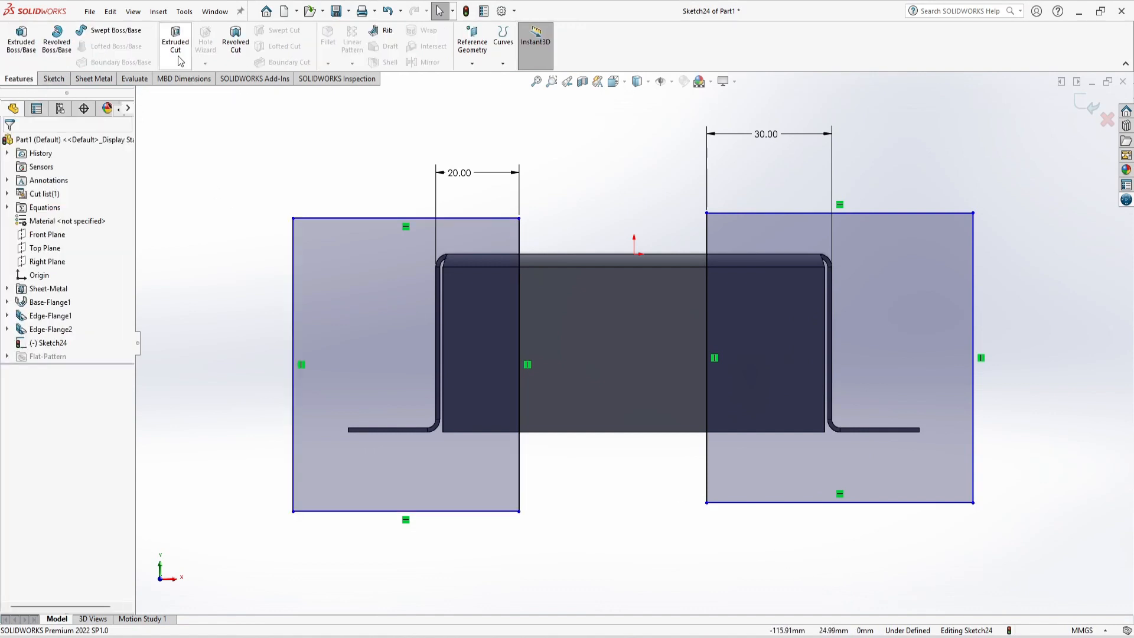
pyautogui.click(82, 77)
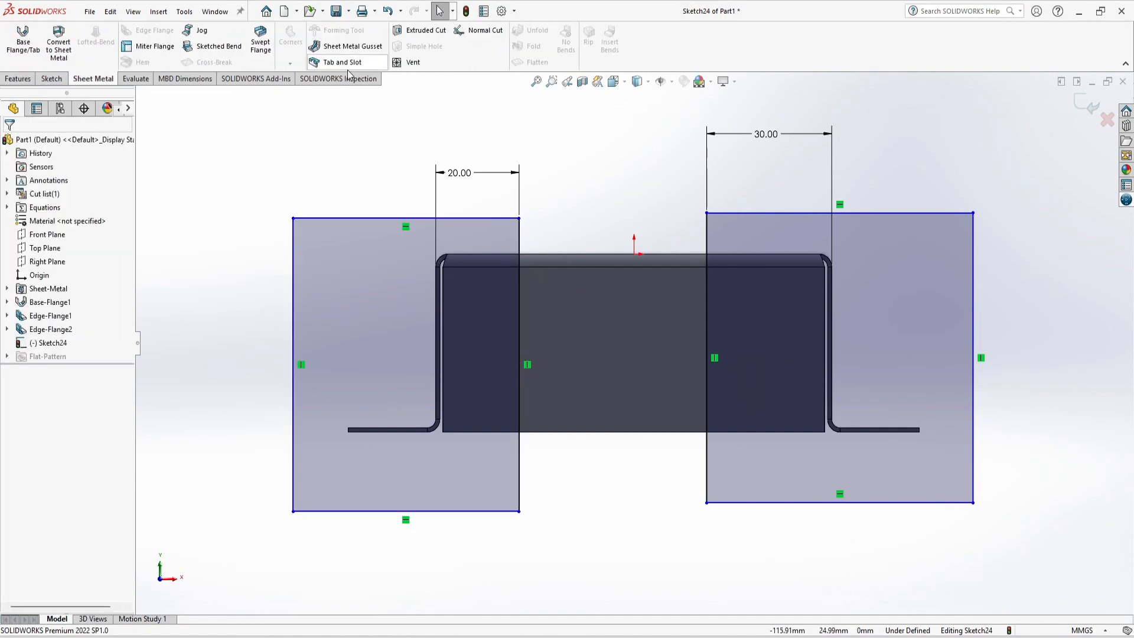
pyautogui.click(18, 79)
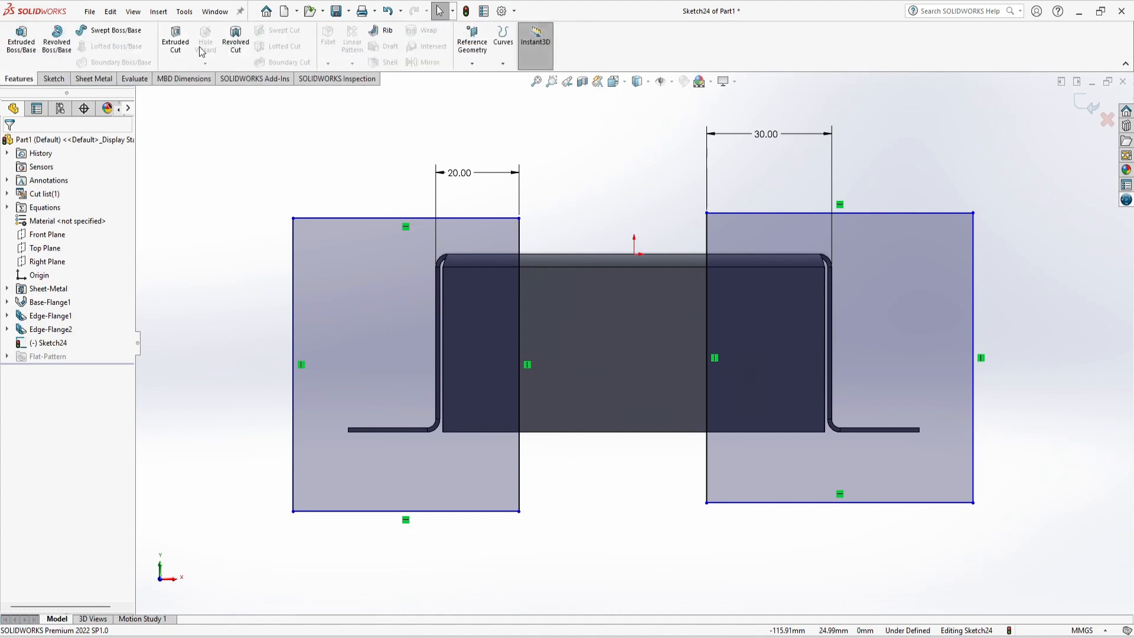
pyautogui.click(176, 41)
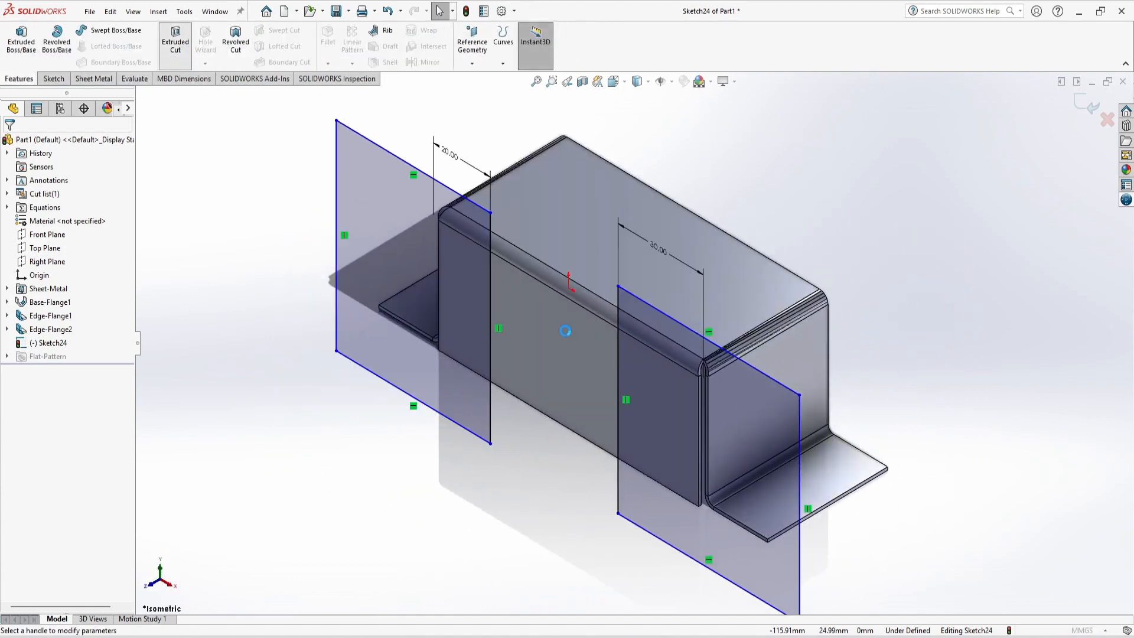
pyautogui.hotkey('alt', 'Tab')
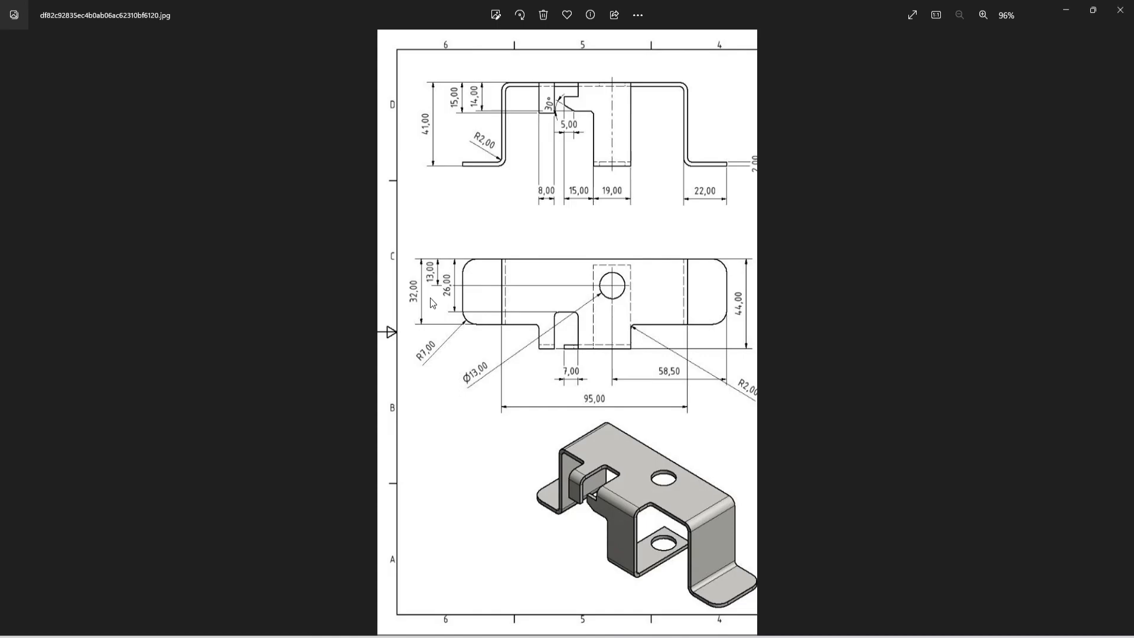
pyautogui.hotkey('alt', 'Tab')
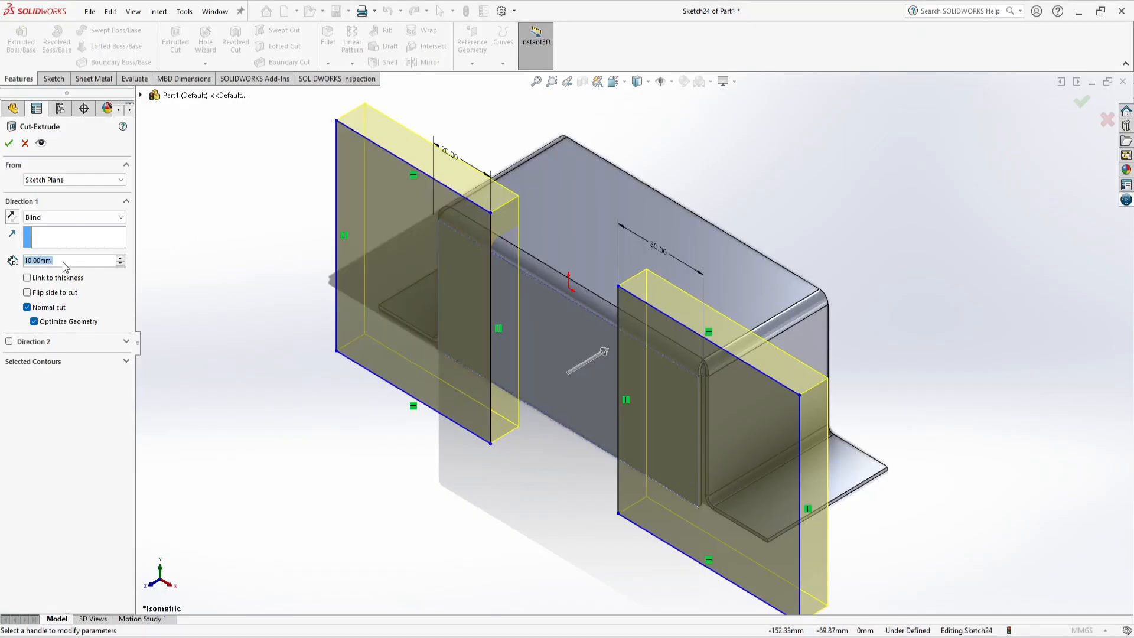
pyautogui.doubleClick(64, 260)
pyautogui.write('44')
pyautogui.press('BackSpace')
pyautogui.press('BackSpace')
pyautogui.write('12')
pyautogui.press('Return')
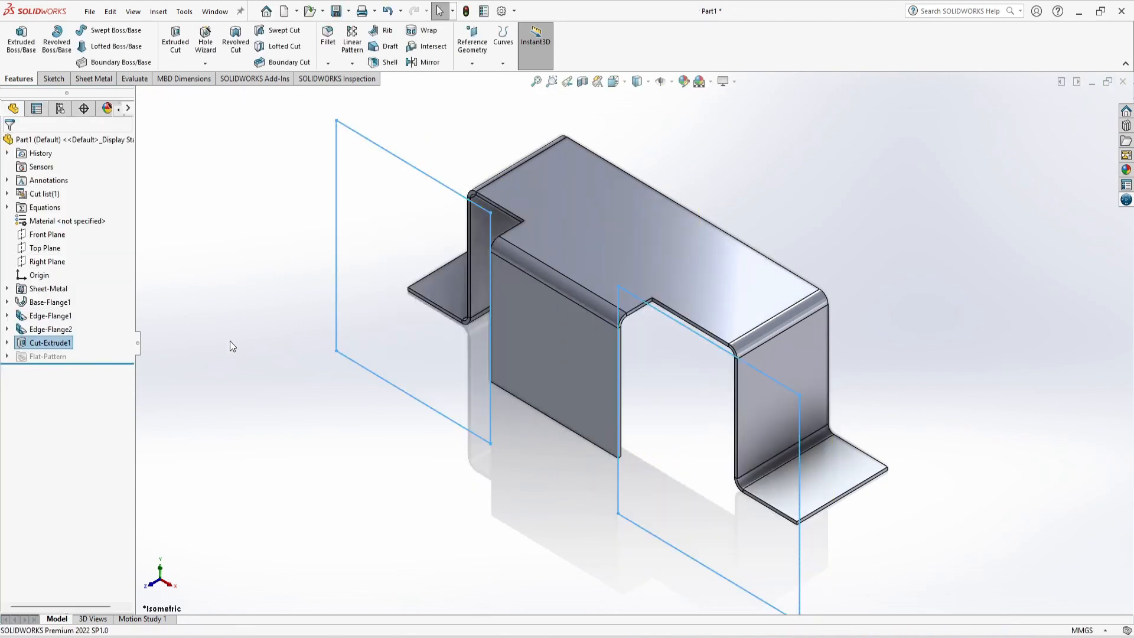
pyautogui.click(230, 342)
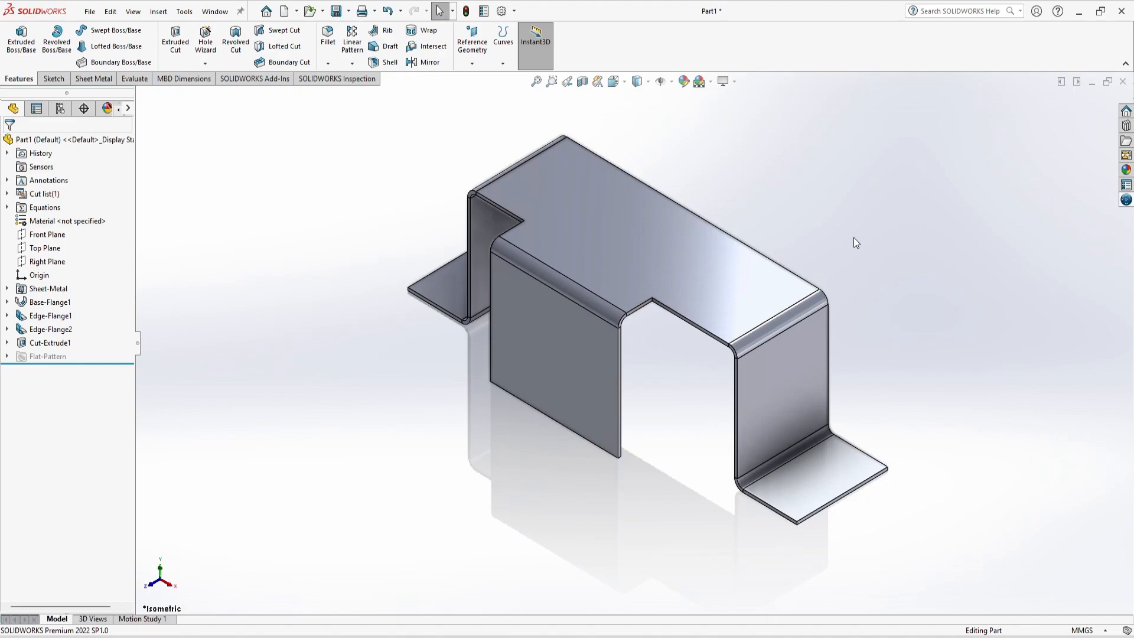
# Sketch on the front flange face: about 28 mm down its left edge, about 25 mm along its bottom edge, and 41 mm up to the top edge.
pyautogui.hotkey('alt', 'Tab')
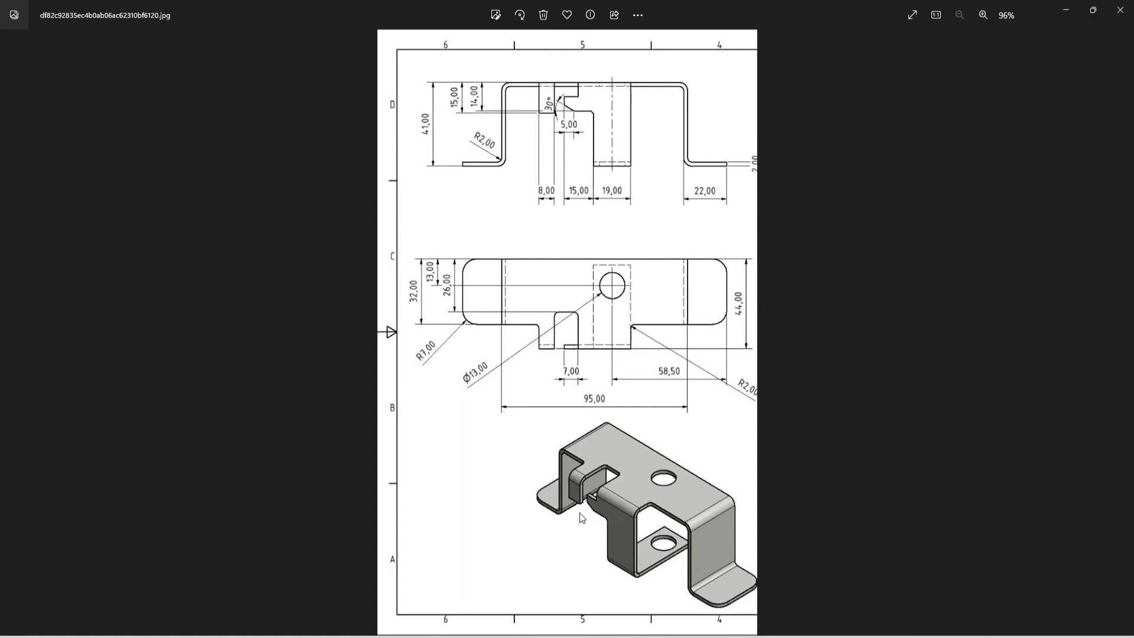
pyautogui.hotkey('alt', 'Tab')
pyautogui.click(582, 363)
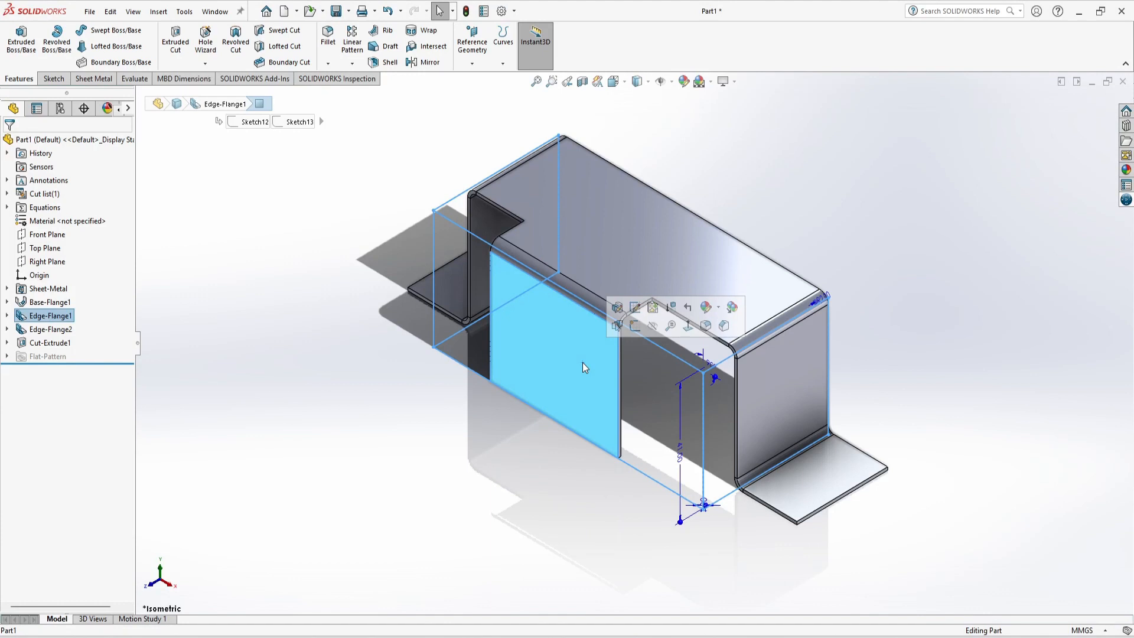
pyautogui.click(631, 324)
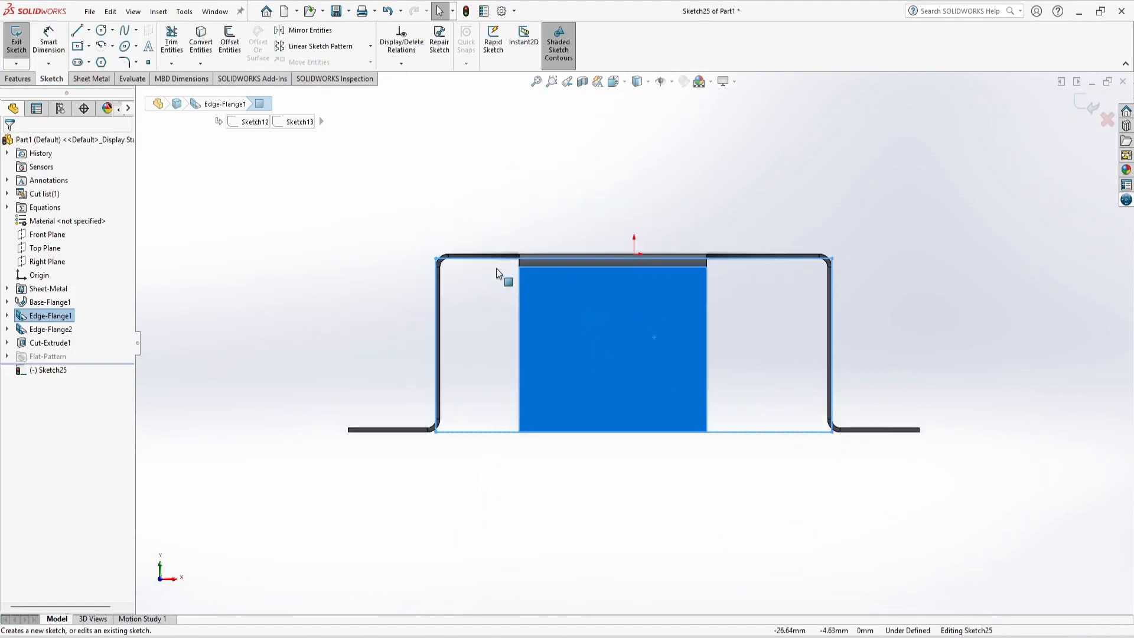
pyautogui.click(78, 30)
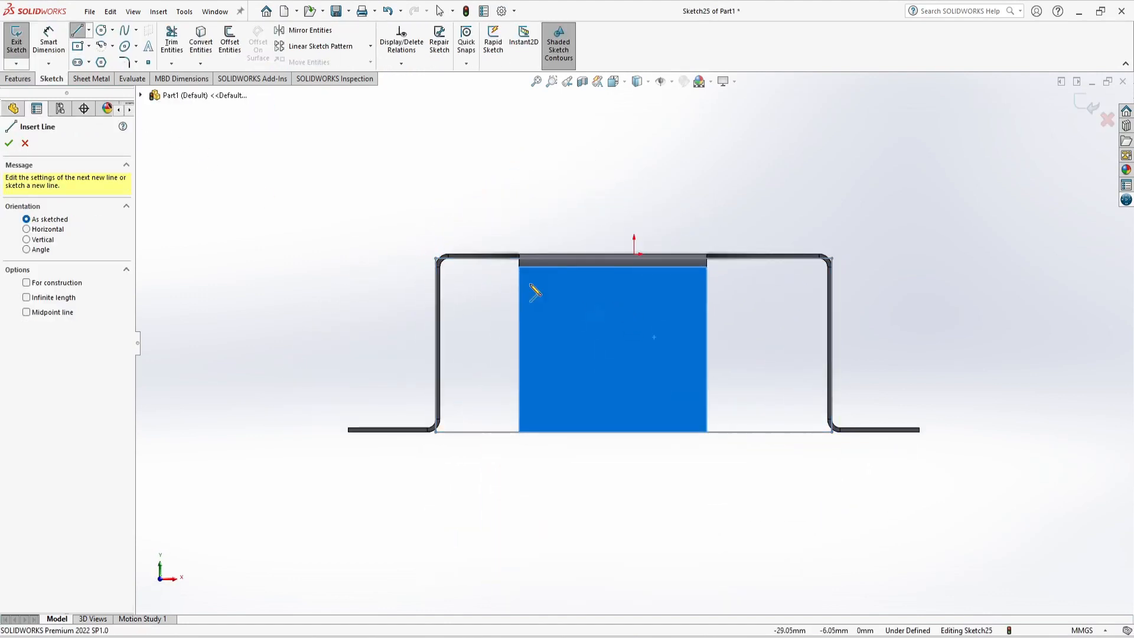
pyautogui.hotkey('alt', 'Tab')
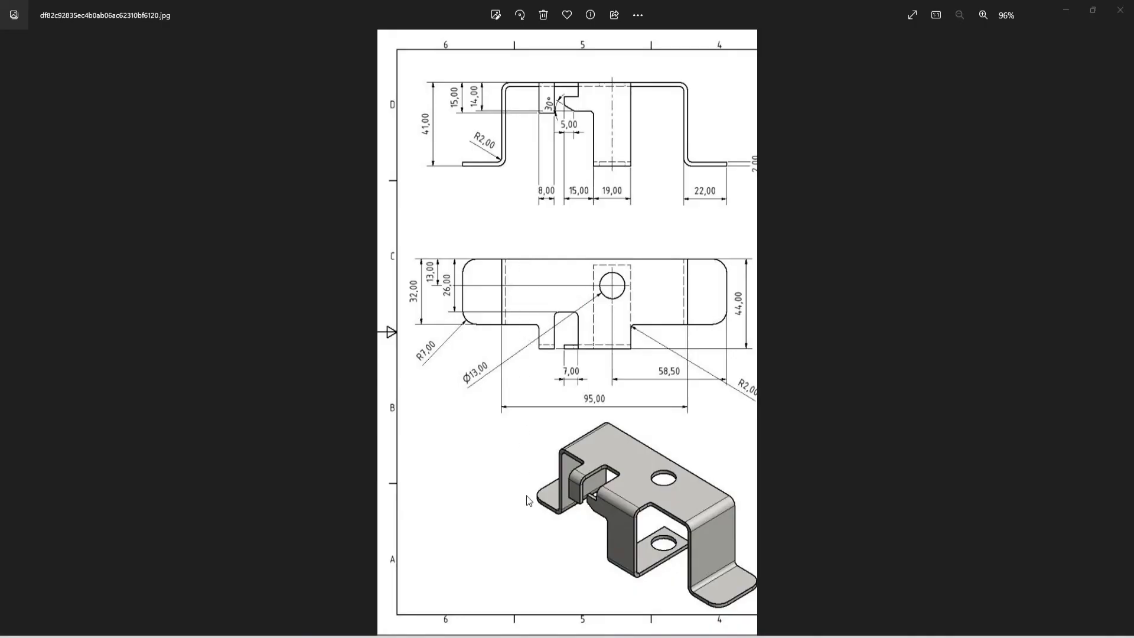
pyautogui.hotkey('alt', 'Tab')
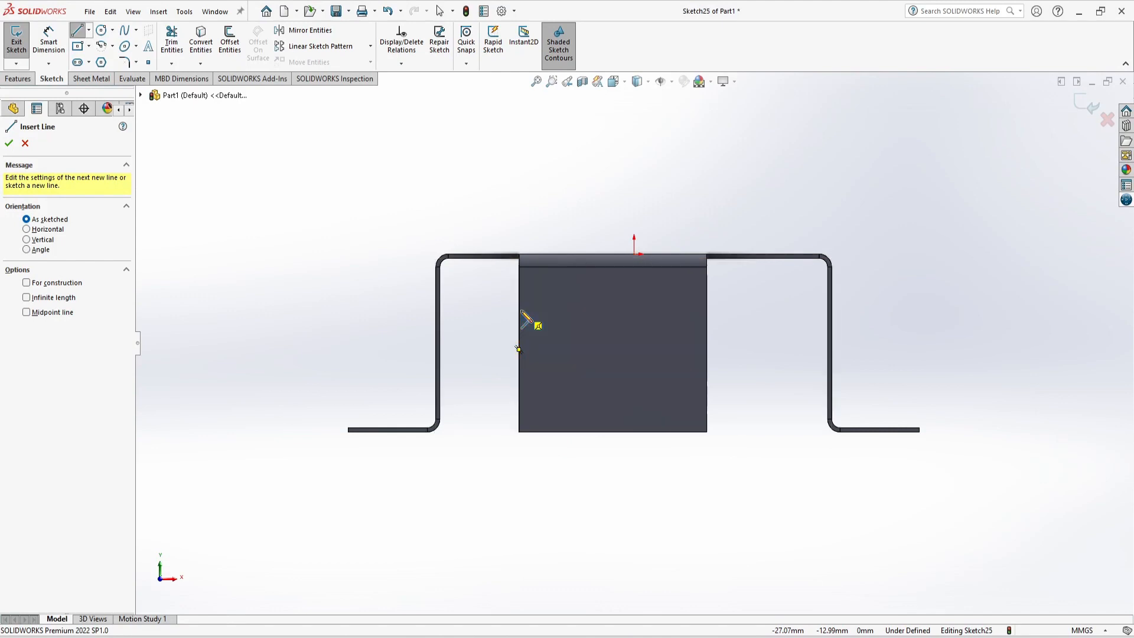
pyautogui.click(520, 312)
pyautogui.click(520, 432)
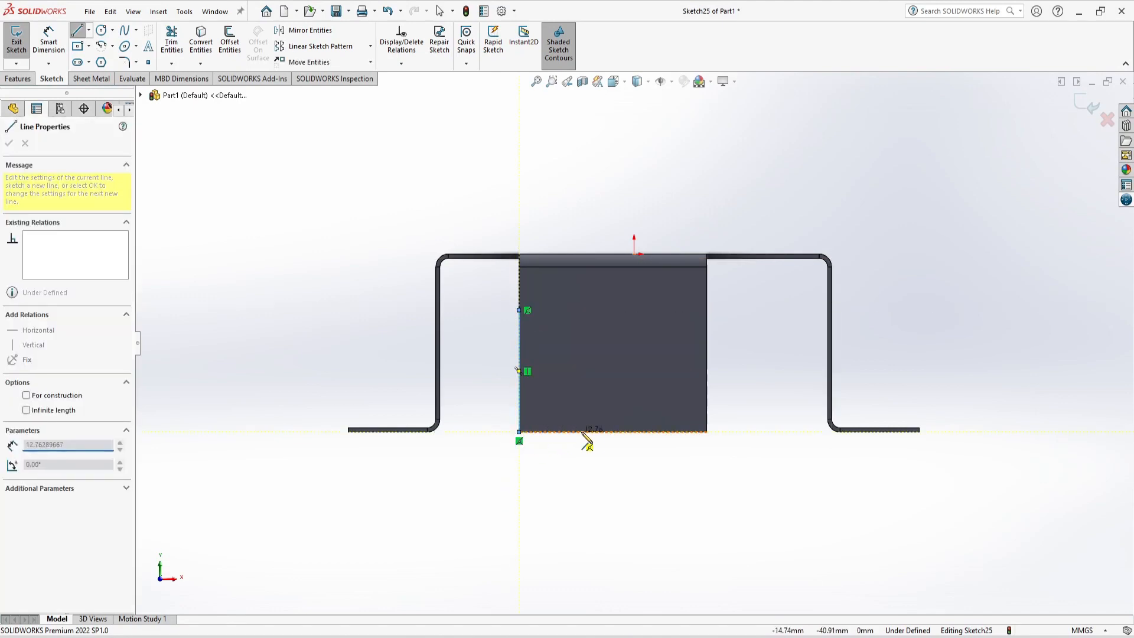
pyautogui.click(625, 432)
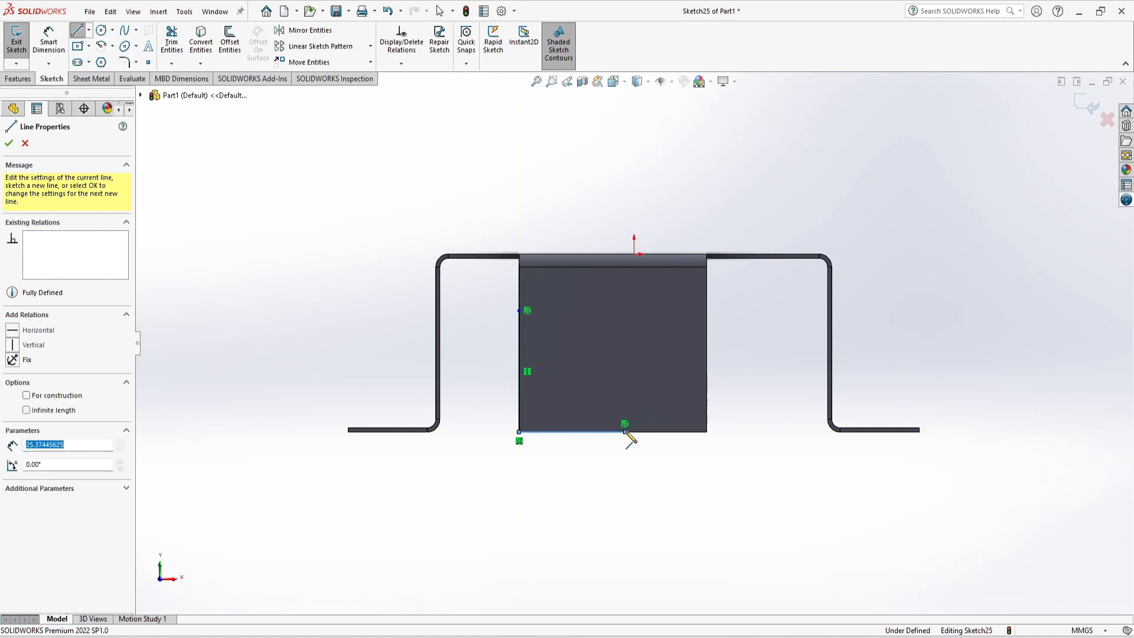
pyautogui.click(625, 254)
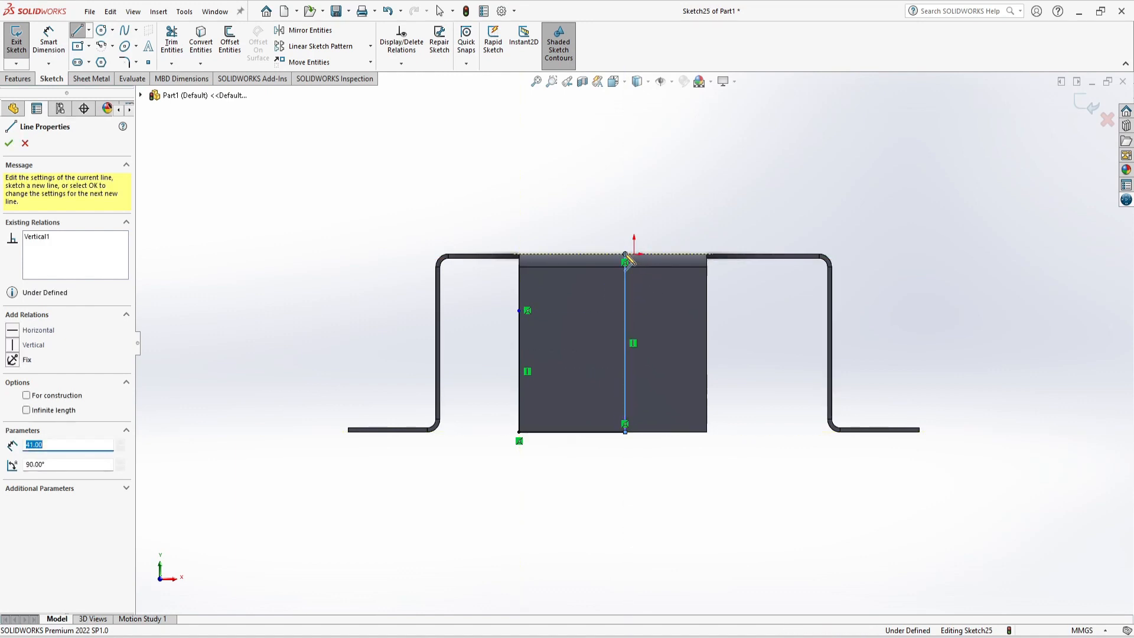
# Try to close the profile with a stepped line from the vertical line's upper end to the flange's left edge, dropping about 8 mm first.
pyautogui.click(558, 255)
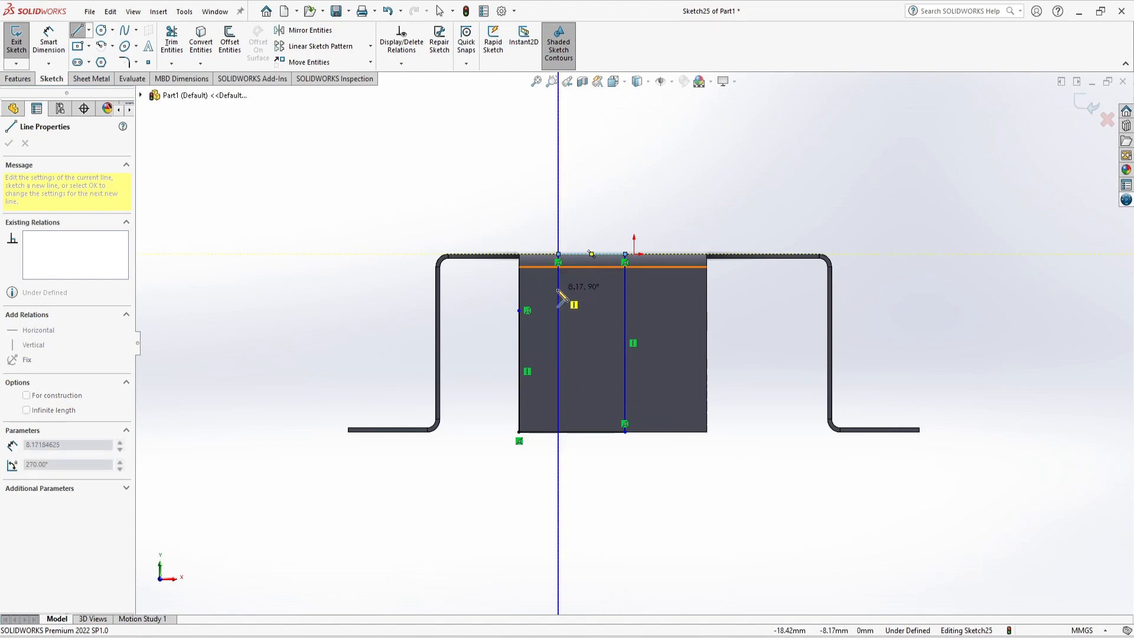
pyautogui.click(558, 288)
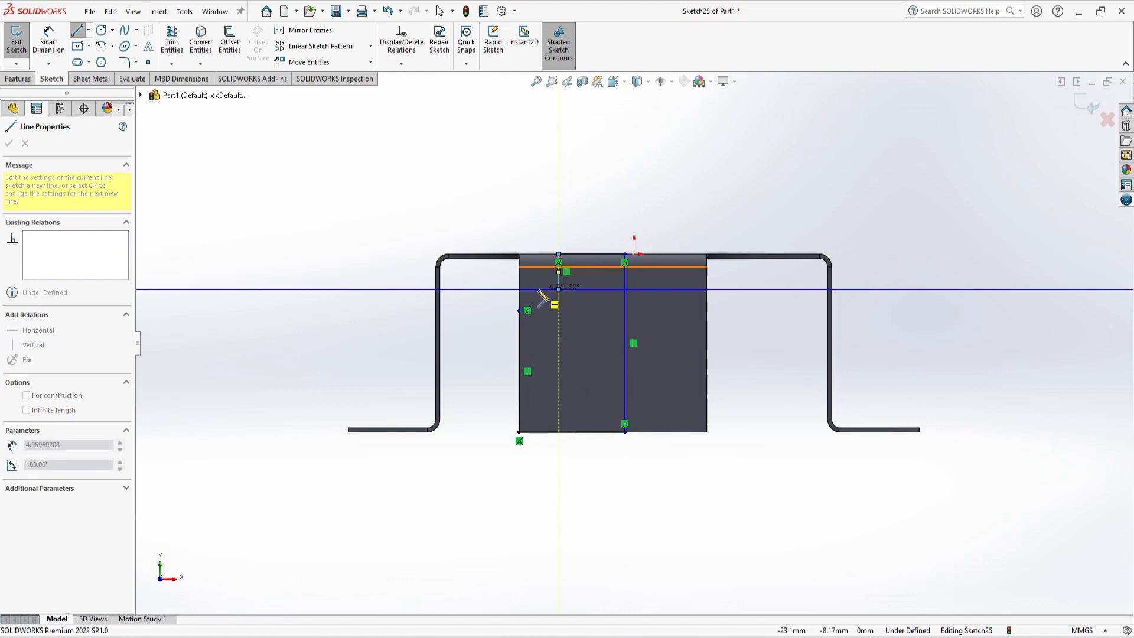
pyautogui.click(537, 288)
pyautogui.click(538, 310)
pyautogui.click(519, 310)
pyautogui.press('Escape')
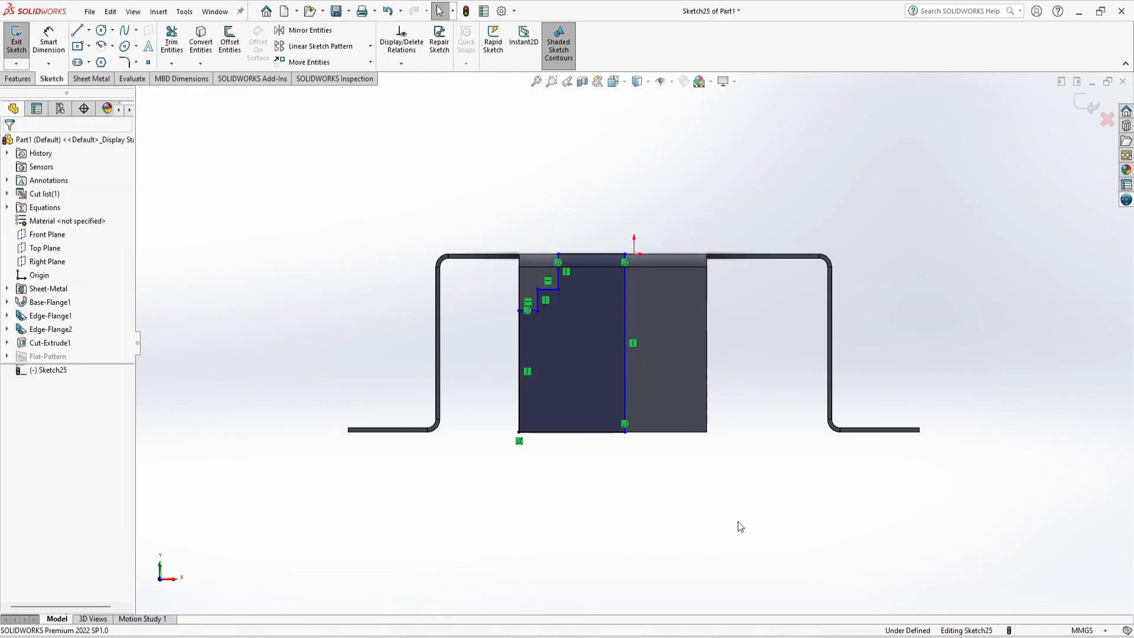
# Check the notch shape in the reference drawing and delete the stepped line and its top segment from the sketch.
pyautogui.hotkey('alt', 'Tab')
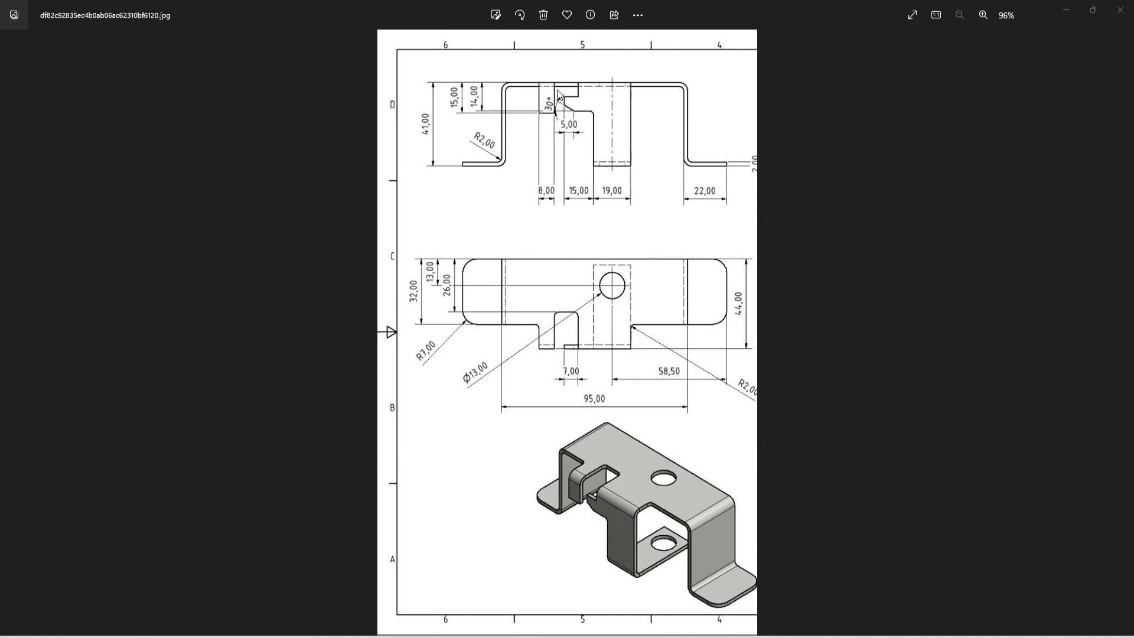
pyautogui.hotkey('alt', 'Tab')
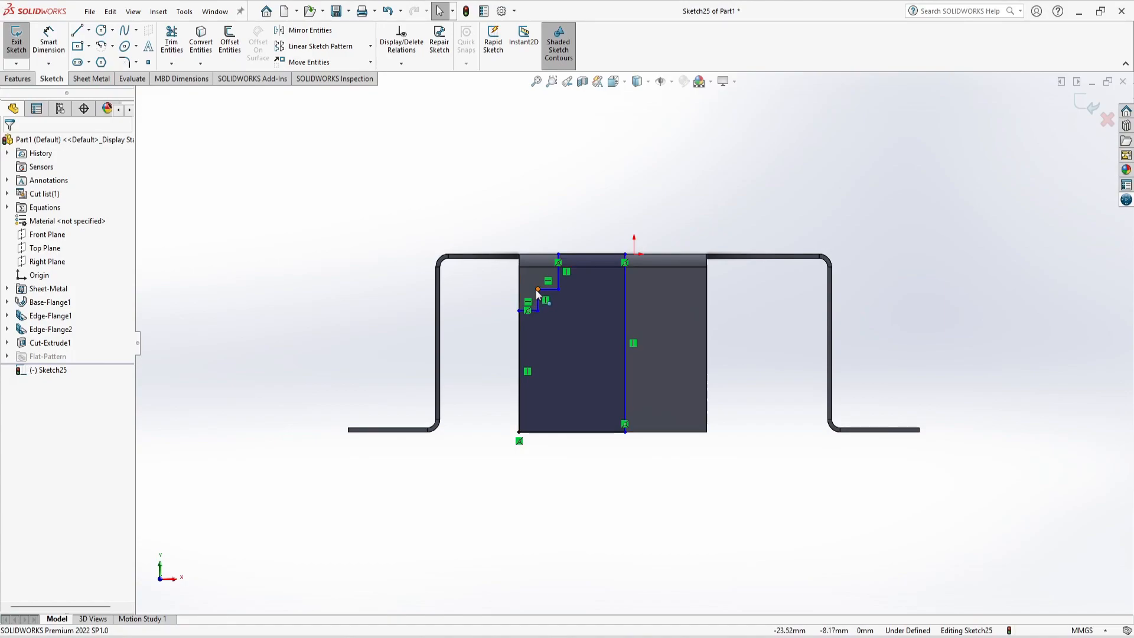
pyautogui.hotkey('alt', 'Tab')
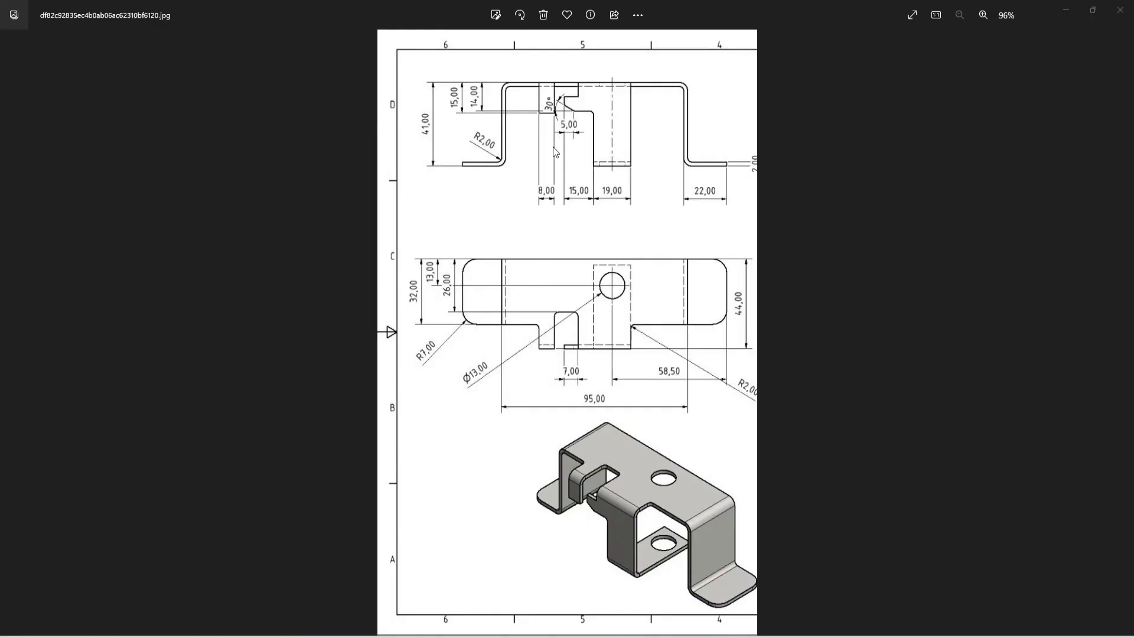
pyautogui.hotkey('alt', 'Tab')
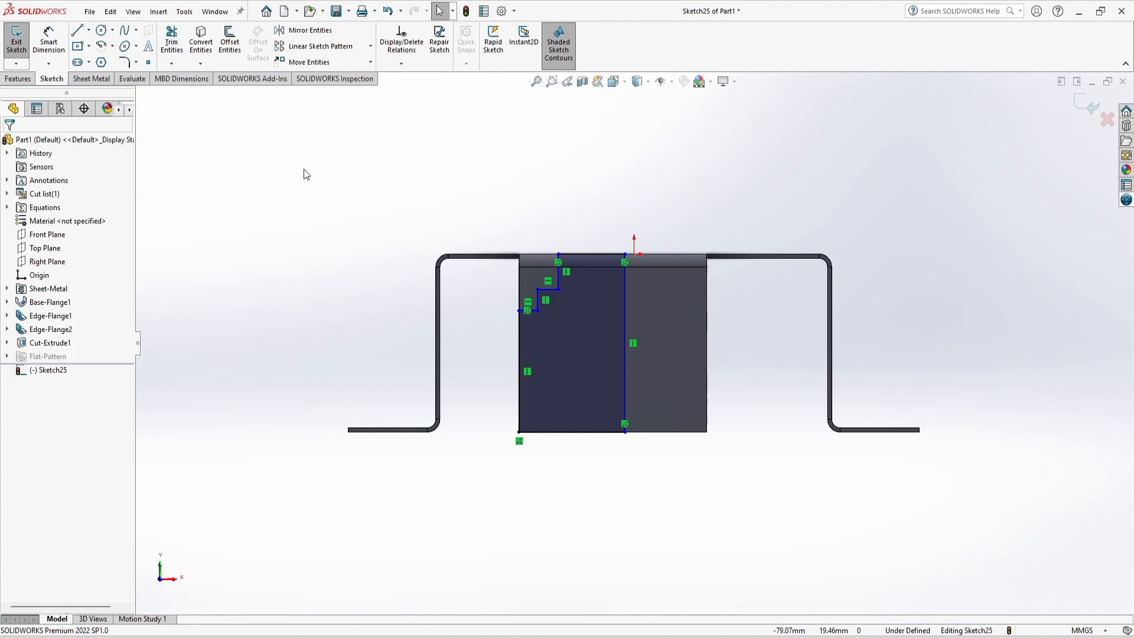
pyautogui.moveTo(596, 205)
pyautogui.mouseDown()
pyautogui.moveTo(547, 339)
pyautogui.moveTo(530, 339)
pyautogui.mouseUp()
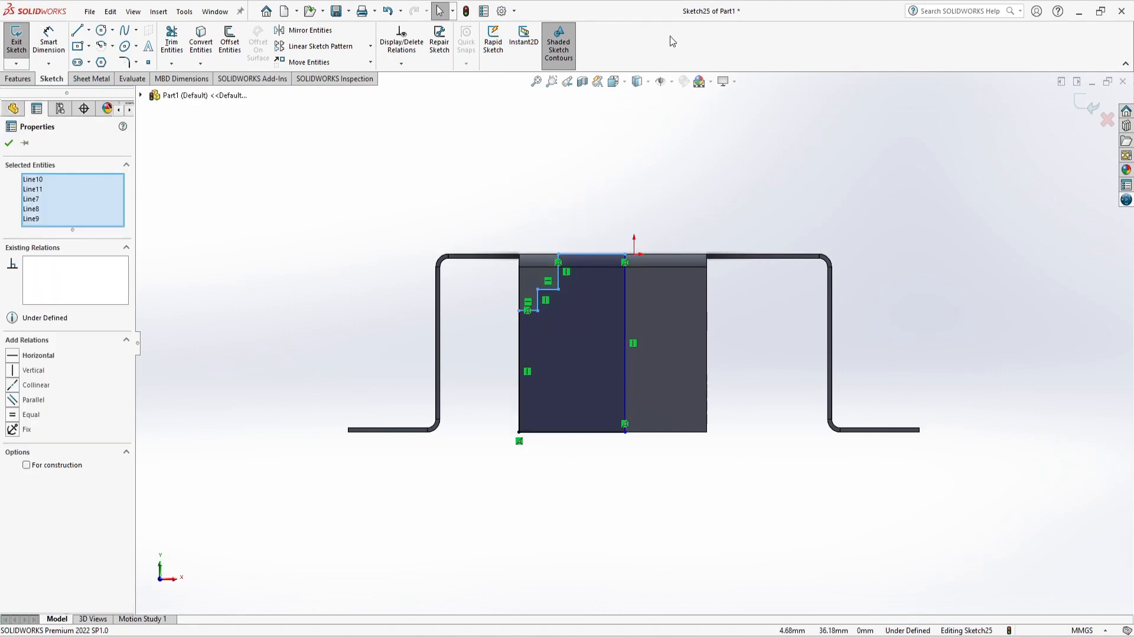
pyautogui.press('Delete')
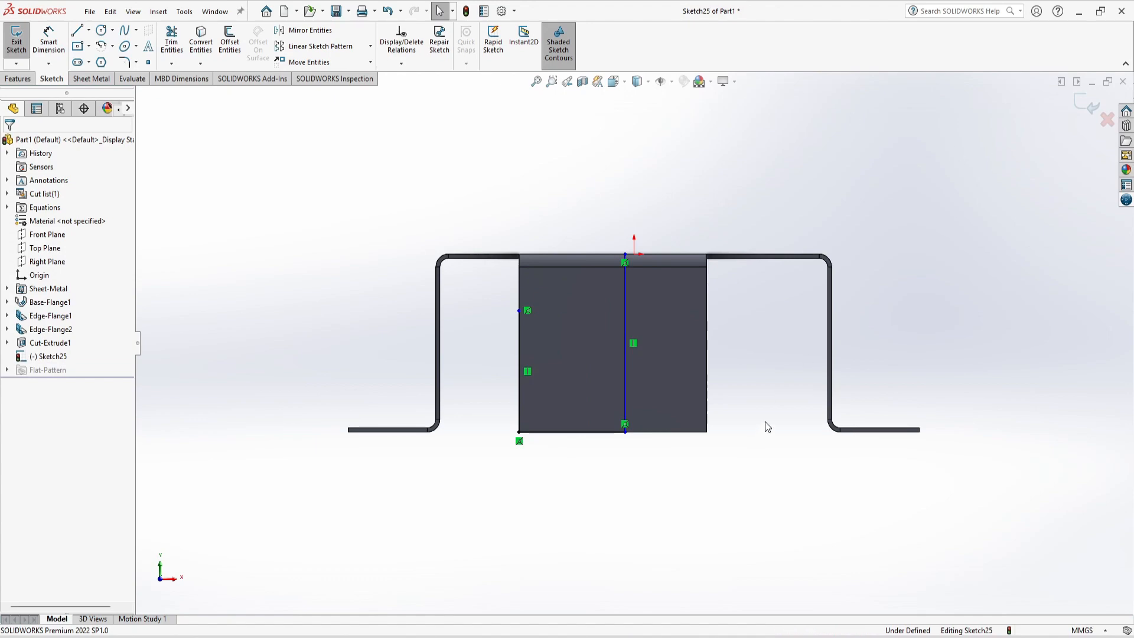
# Place the part window and the reference drawing side by side, and enlarge the drawing's front view.
pyautogui.doubleClick(840, 12)
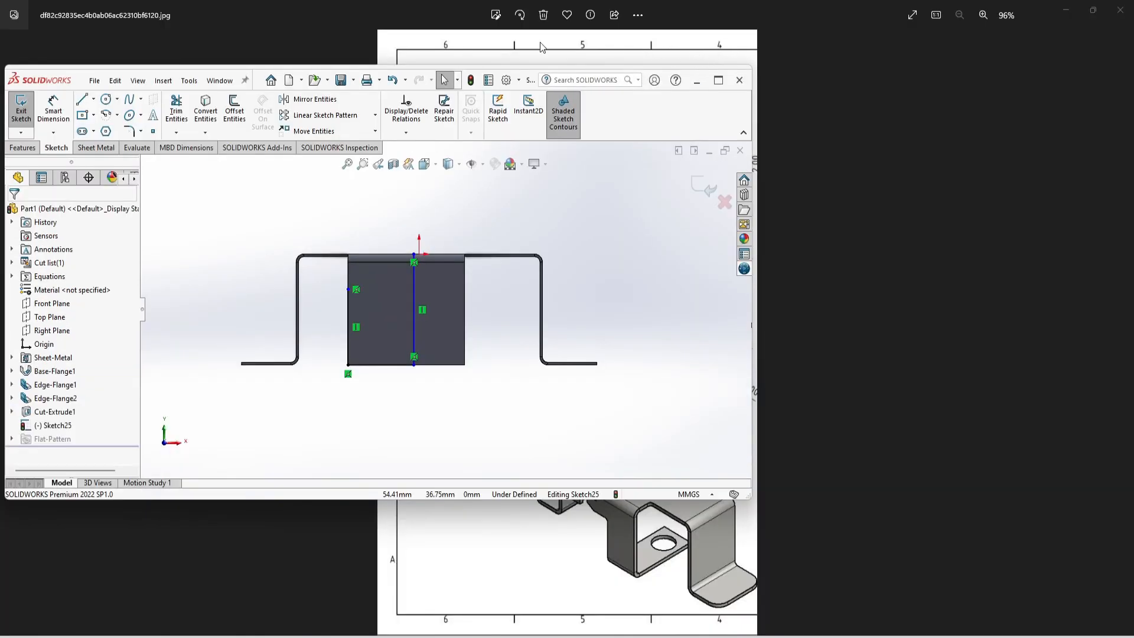
pyautogui.moveTo(260, 83); pyautogui.dragTo(461, 29)
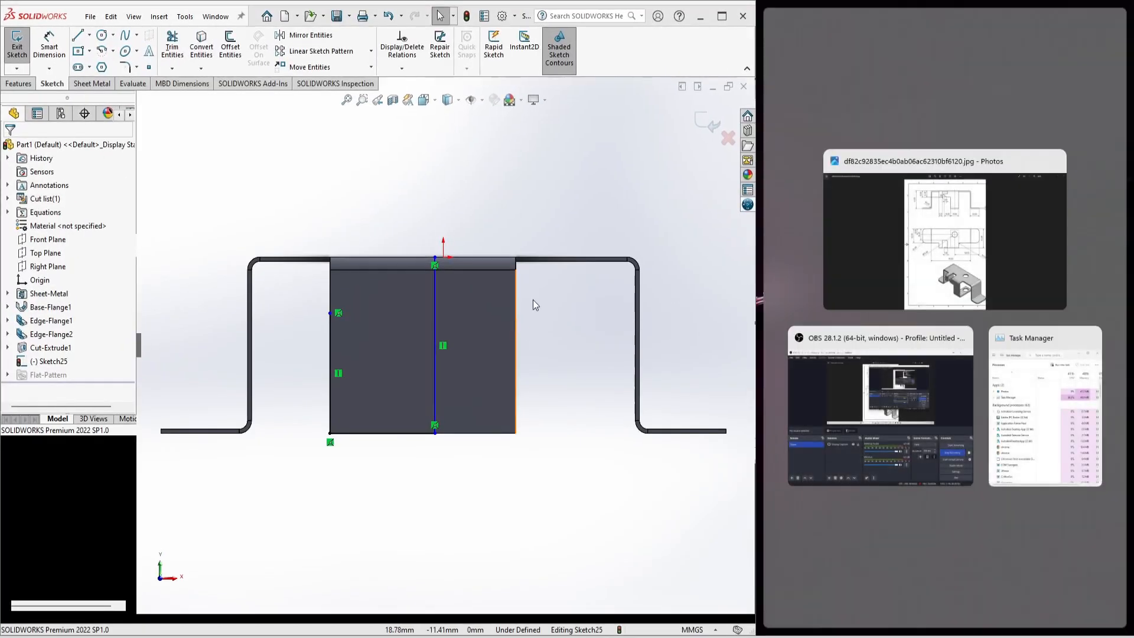
pyautogui.click(838, 299)
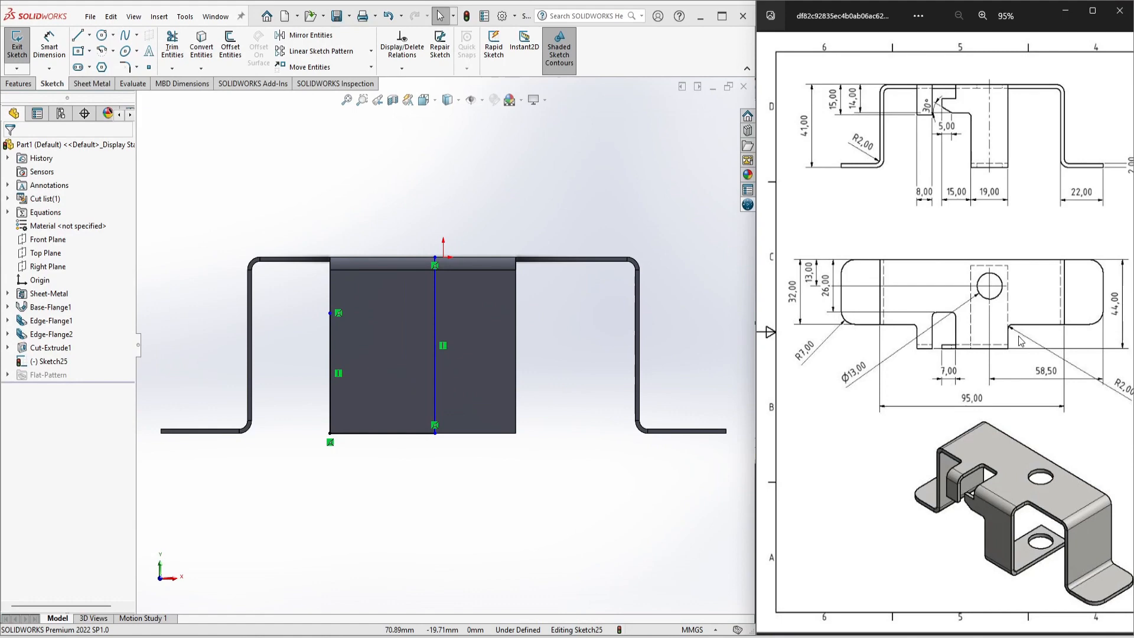
pyautogui.scroll(5, 955, 172)
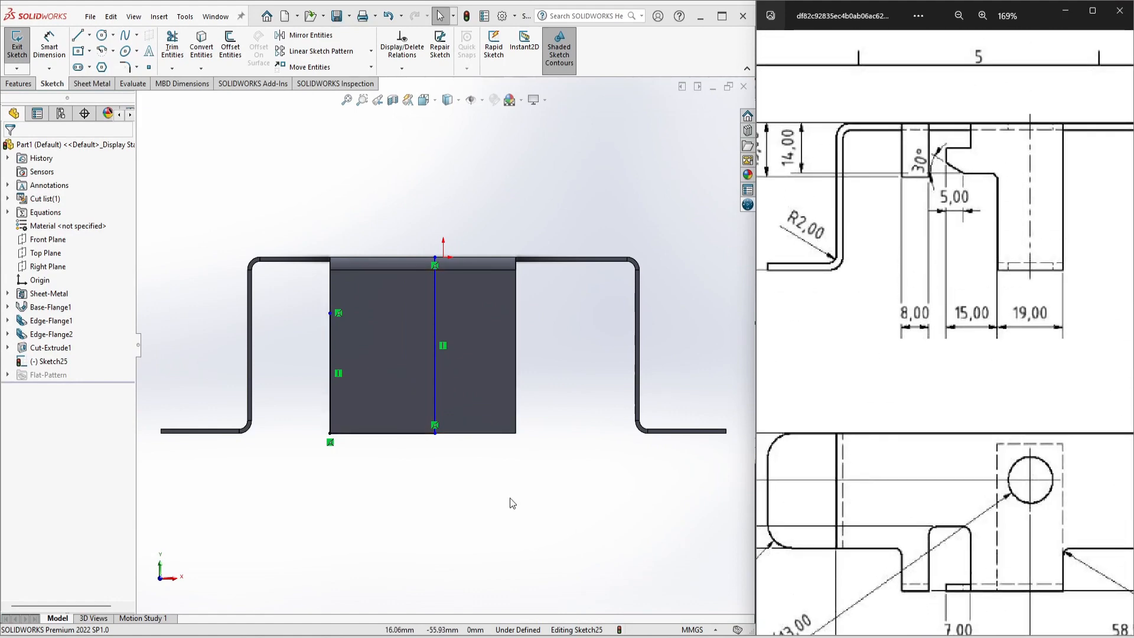
pyautogui.click(440, 475)
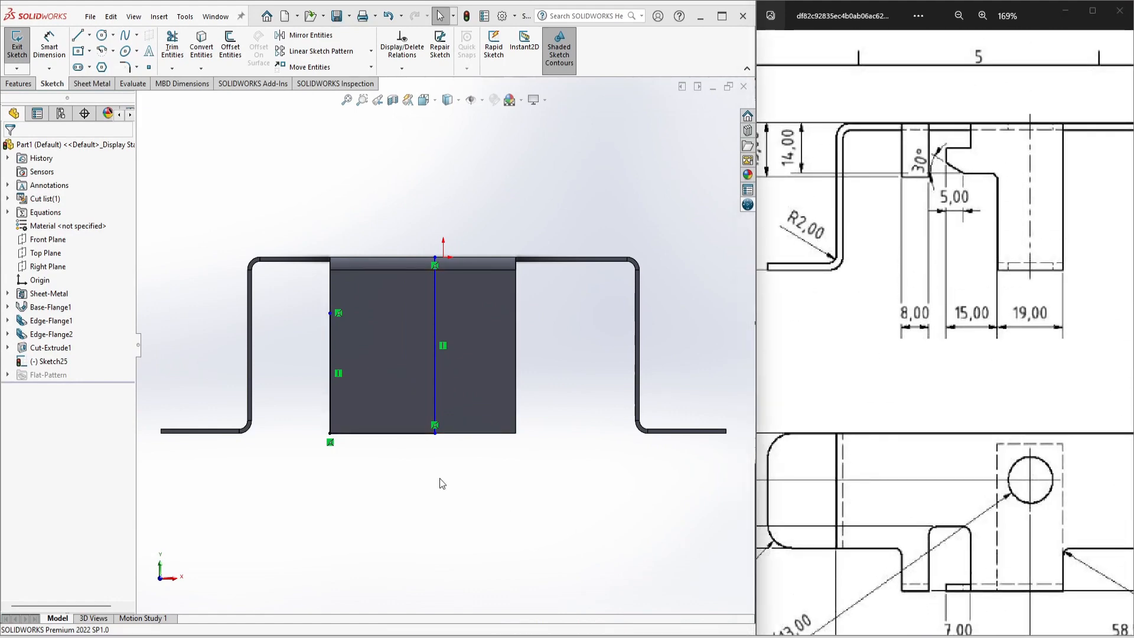
# Draw a horizontal line about 6 mm long from the left line's upper end and a vertical line about 13 mm up to the top edge.
pyautogui.click(82, 39)
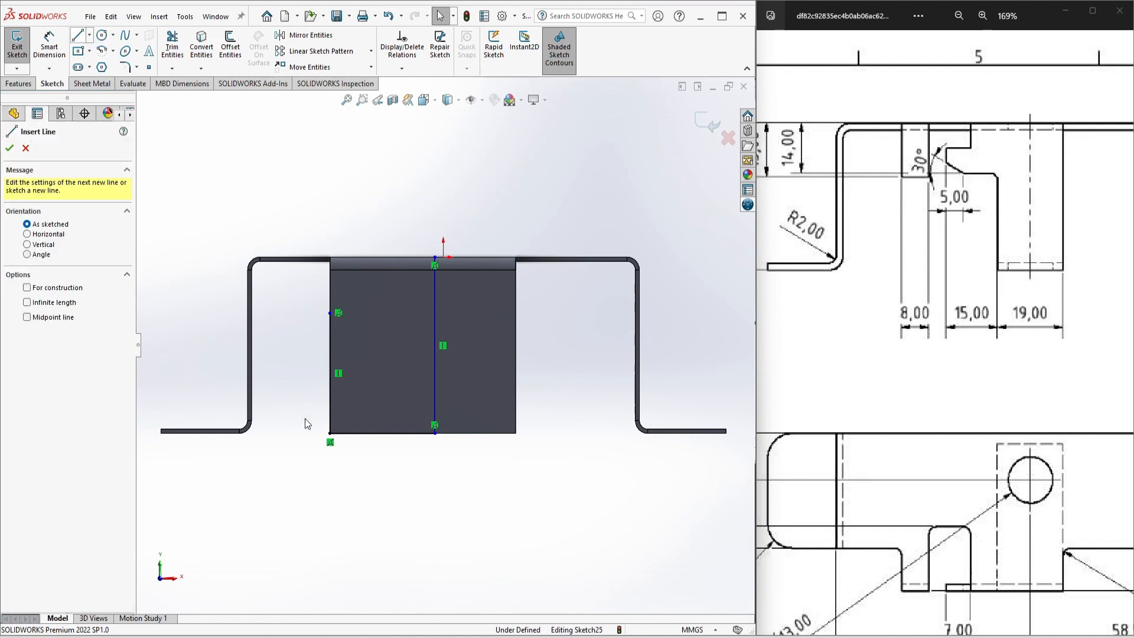
pyautogui.click(330, 312)
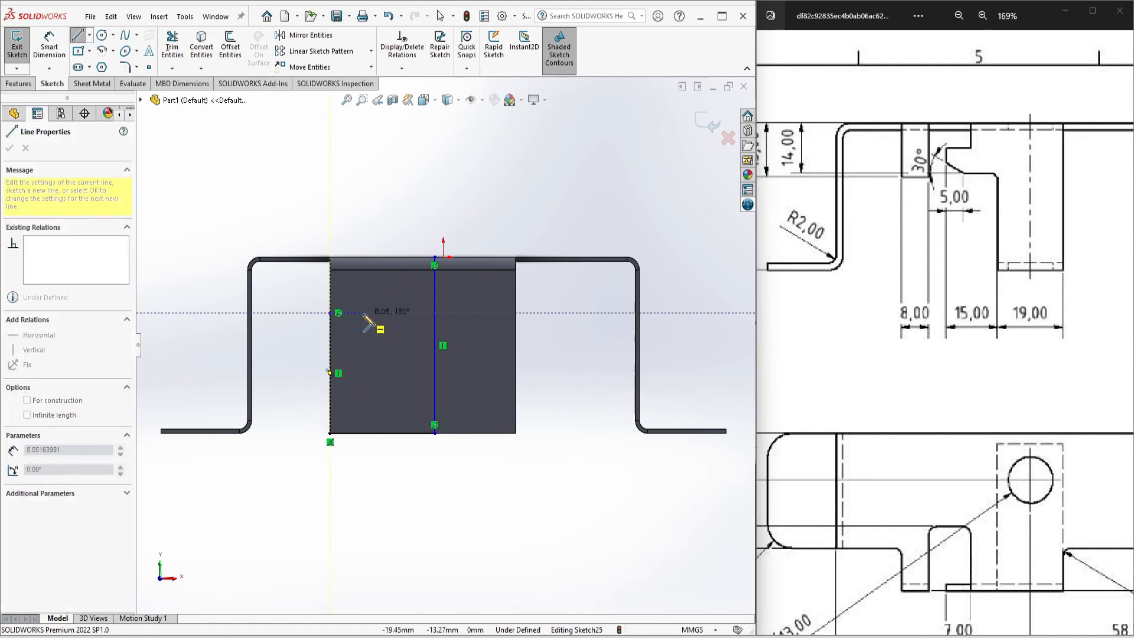
pyautogui.click(356, 313)
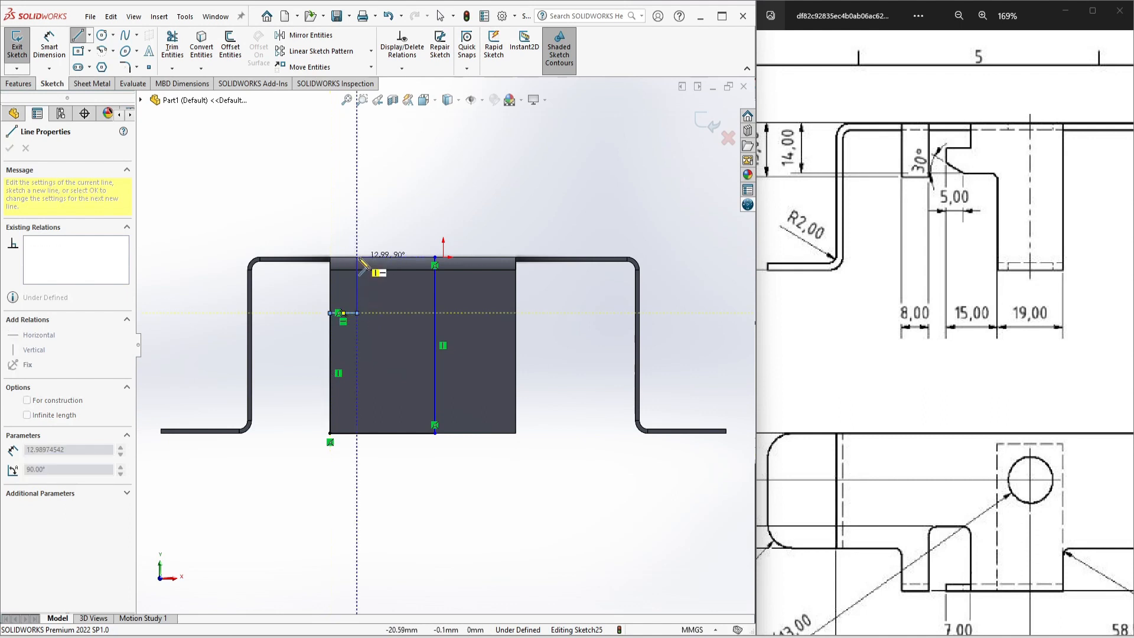
pyautogui.doubleClick(357, 258)
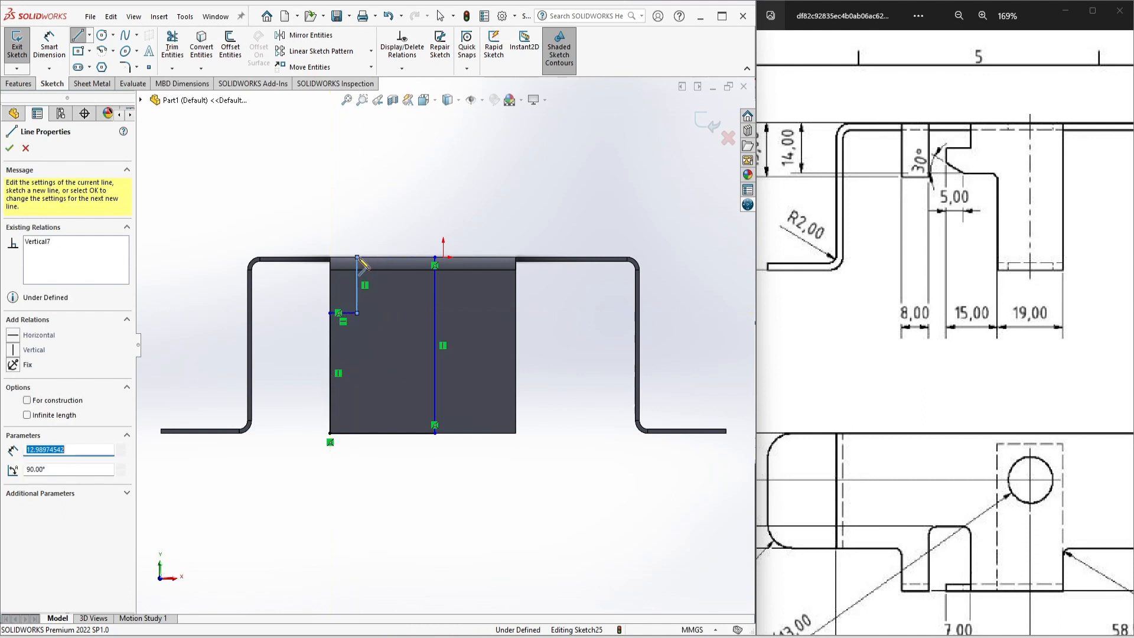
# Delete the full-height vertical line and the line along the flange's bottom edge from the sketch.
pyautogui.click(435, 258)
pyautogui.press('Escape')
pyautogui.moveTo(424, 385); pyautogui.dragTo(415, 455)
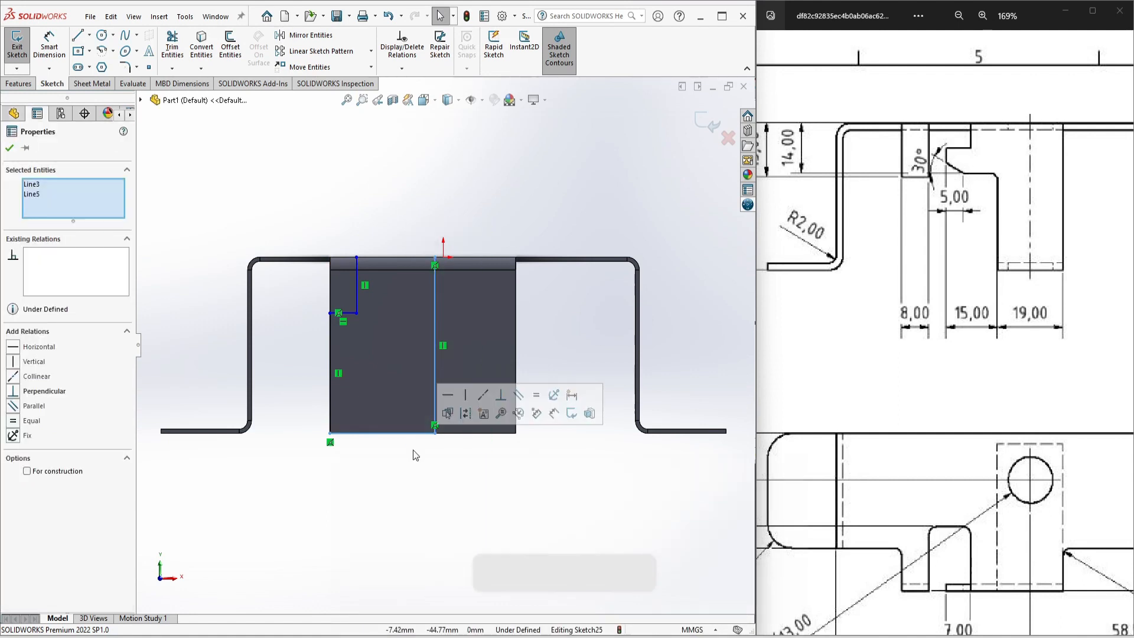
pyautogui.press('Delete')
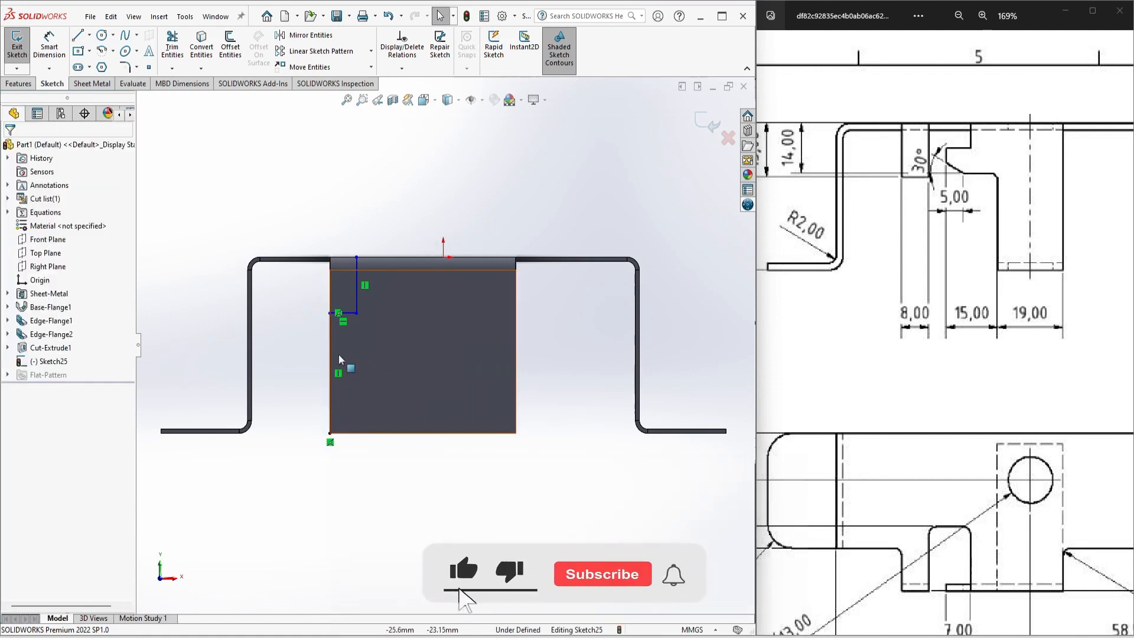
# Draw a line about 20 mm along the bottom edge from the flange's lower-left corner, a vertical line up, and a short horizontal line left.
pyautogui.click(75, 36)
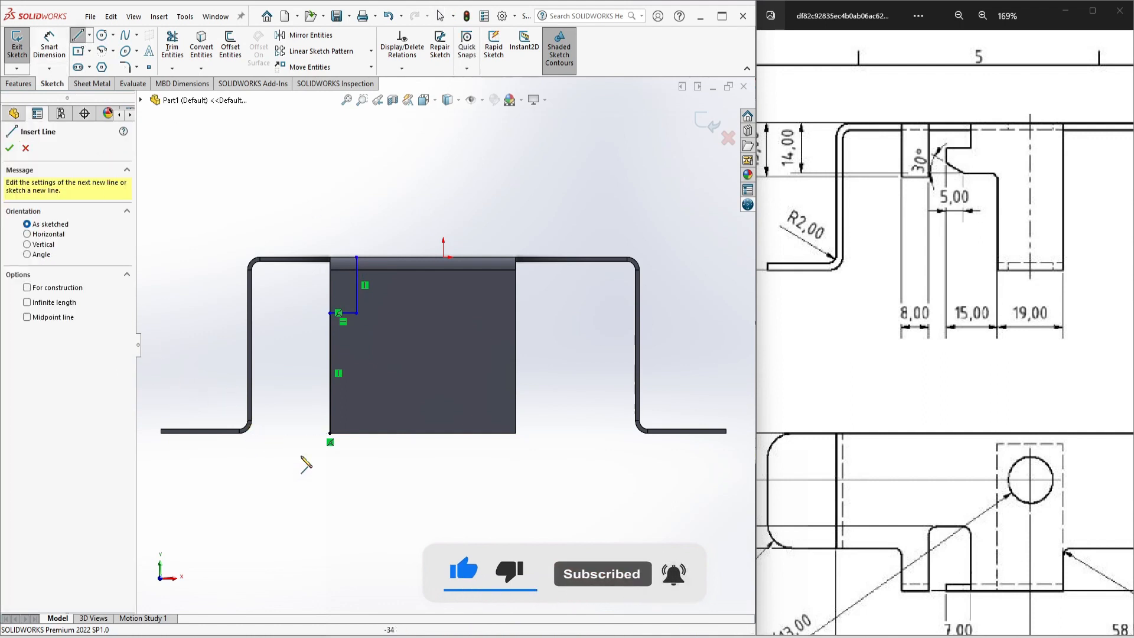
pyautogui.click(330, 433)
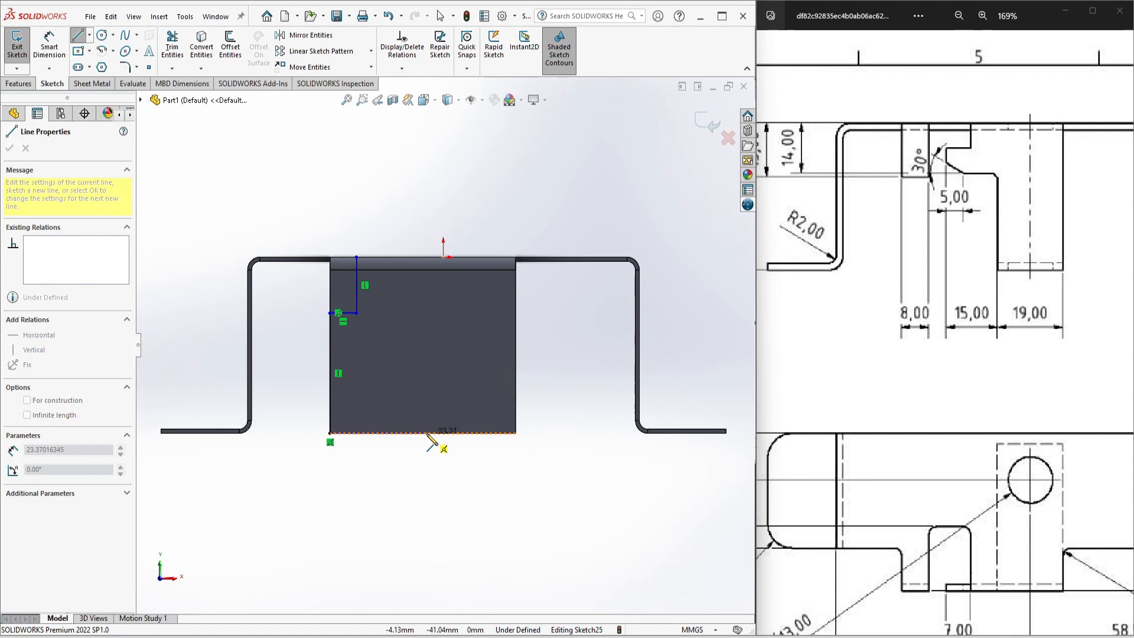
pyautogui.click(412, 433)
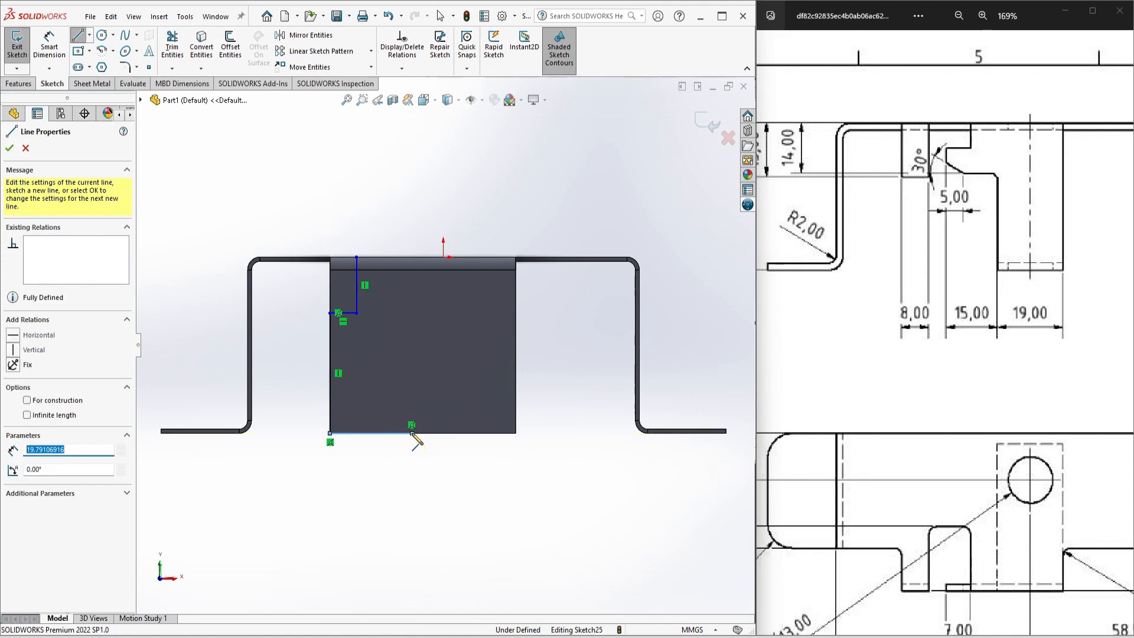
pyautogui.click(412, 308)
pyautogui.click(378, 308)
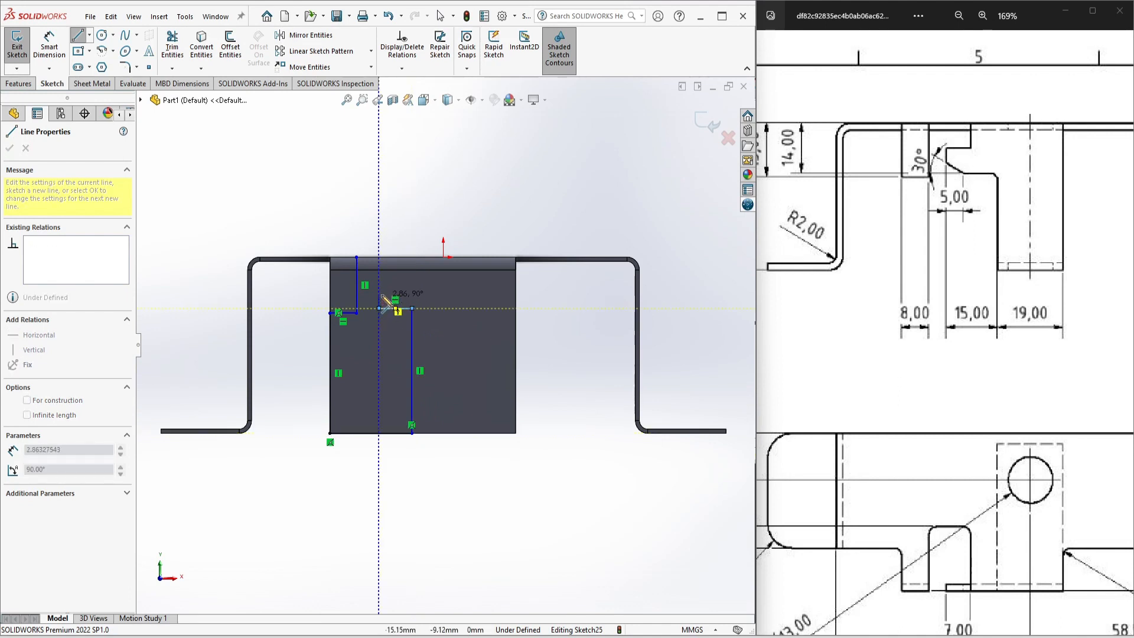
# Close the hook profile with a short vertical line, a jog right, a vertical about 7 mm, and a line about 9 mm along the top edge.
pyautogui.click(378, 288)
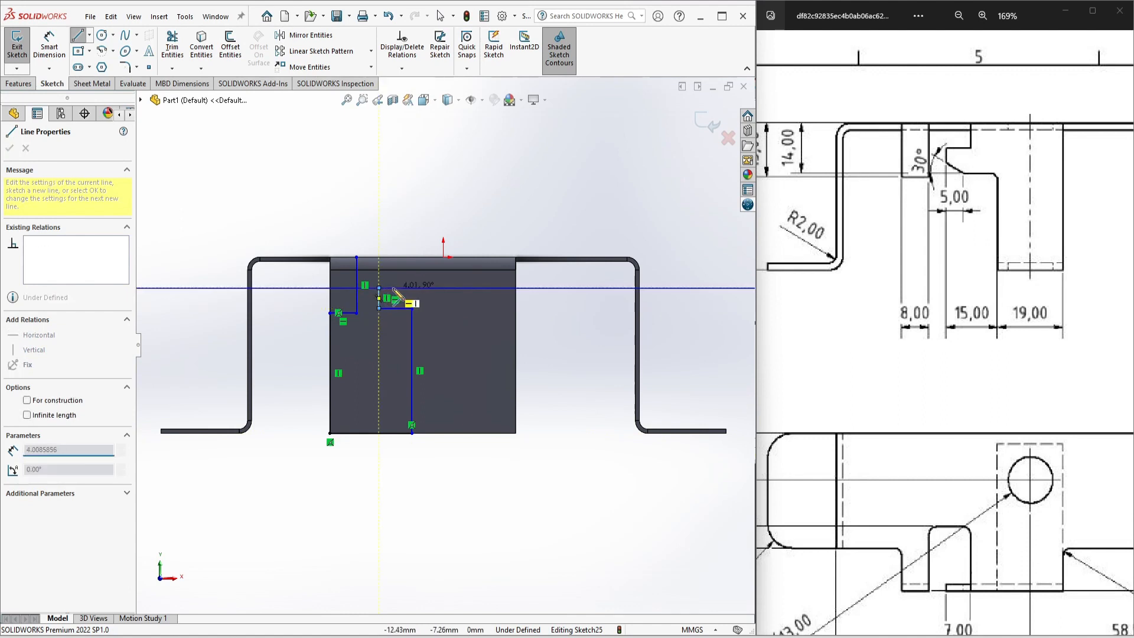
pyautogui.click(395, 288)
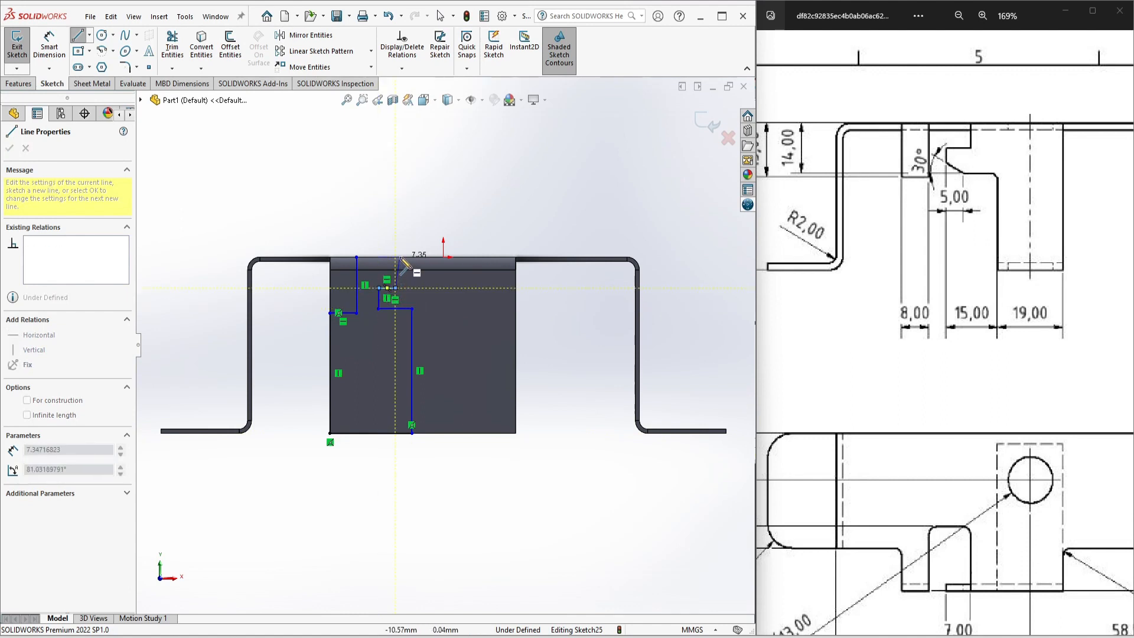
pyautogui.click(395, 257)
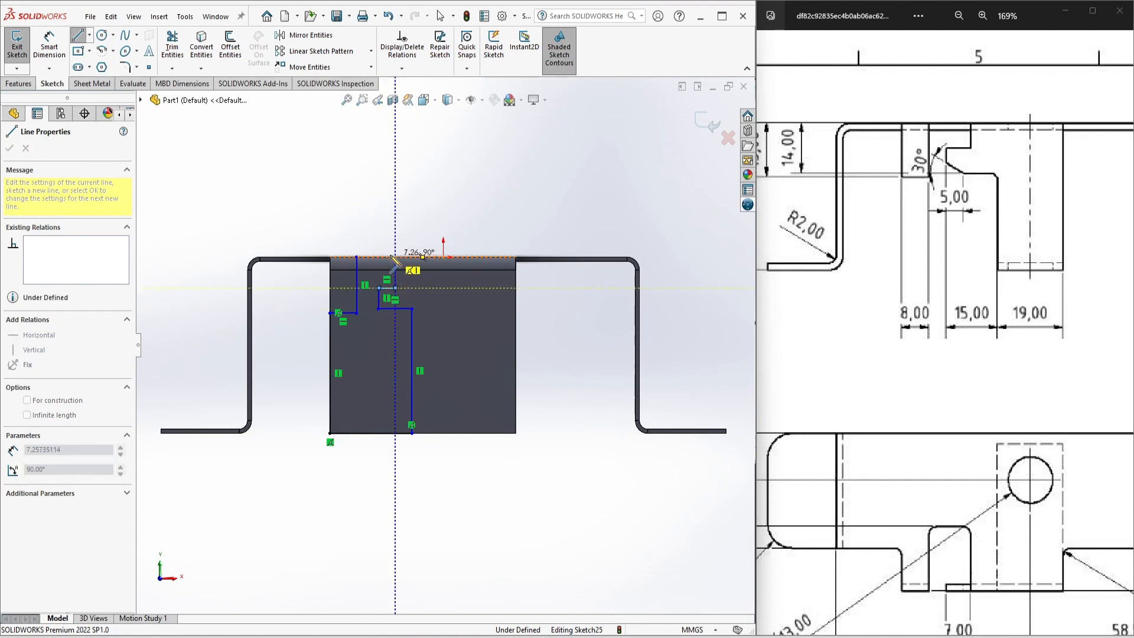
pyautogui.click(357, 257)
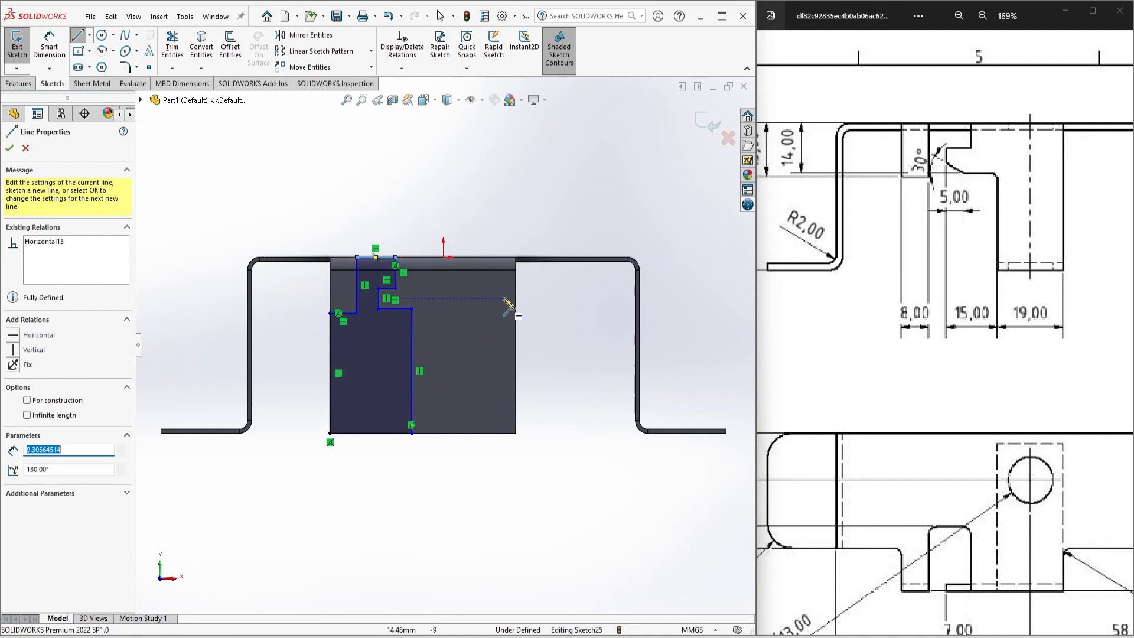
pyautogui.press('Escape')
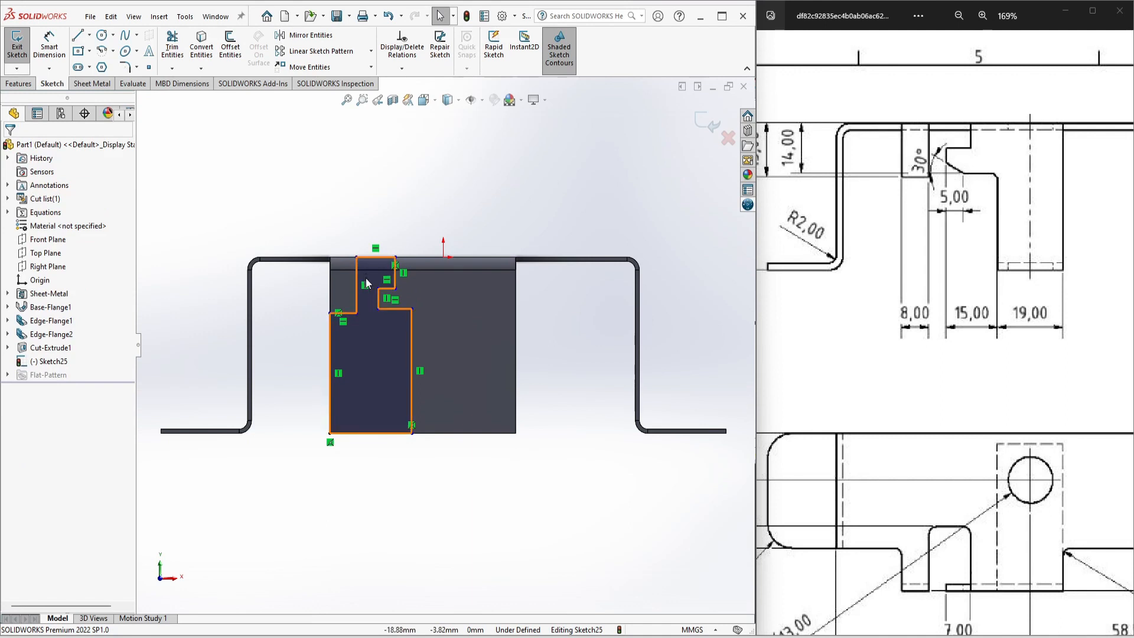
# Dimension the horizontal line of the upper-left tab and set the tab's width to 8 mm.
pyautogui.click(48, 53)
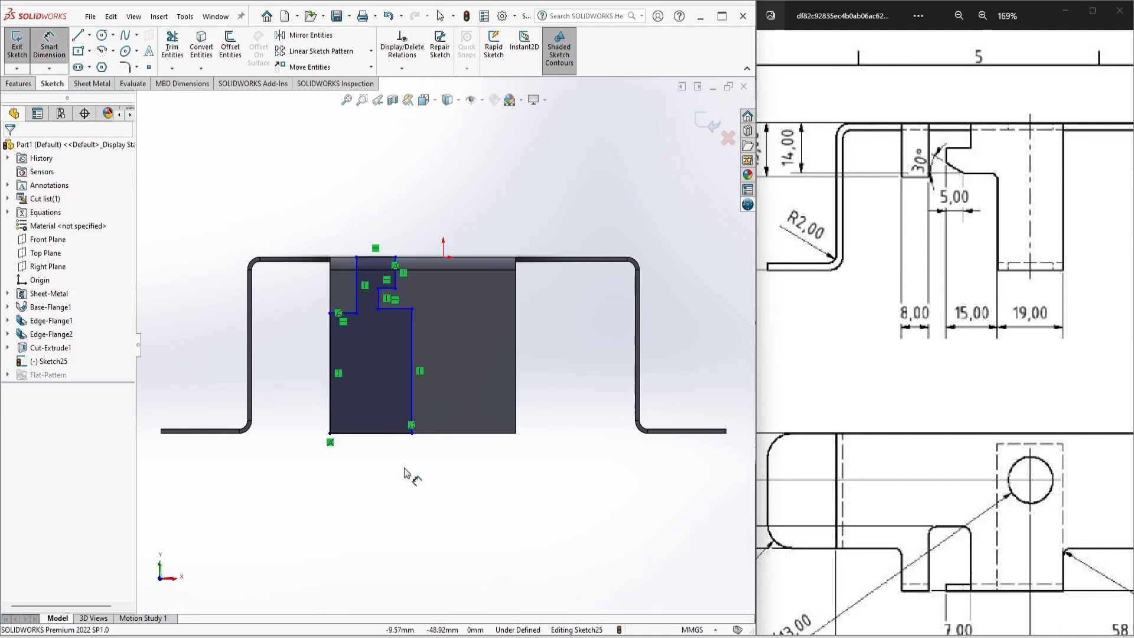
pyautogui.click(344, 314)
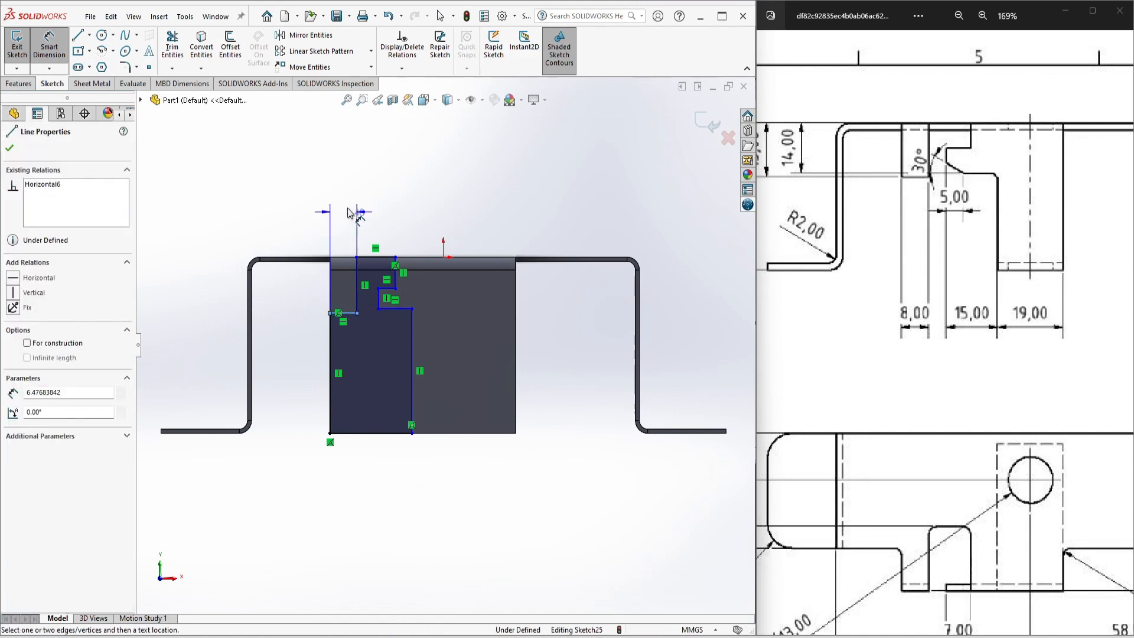
pyautogui.click(345, 211)
pyautogui.write('8')
pyautogui.press('Return')
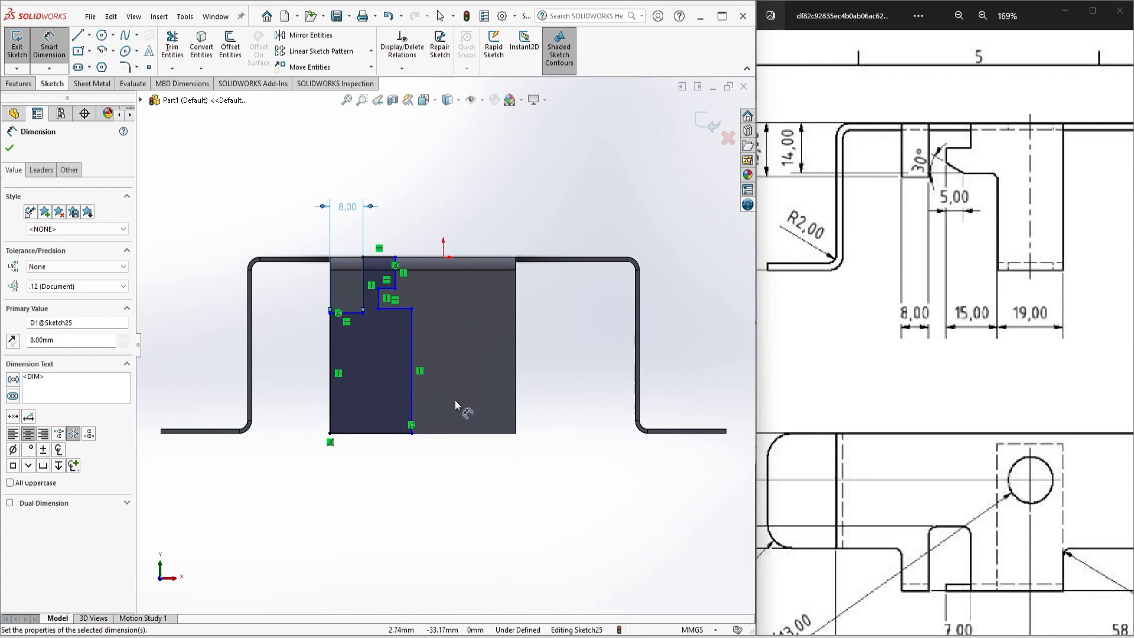
# Dimension the profile's bottom line and set its length to 15+8+5 mm.
pyautogui.click(391, 432)
pyautogui.click(378, 465)
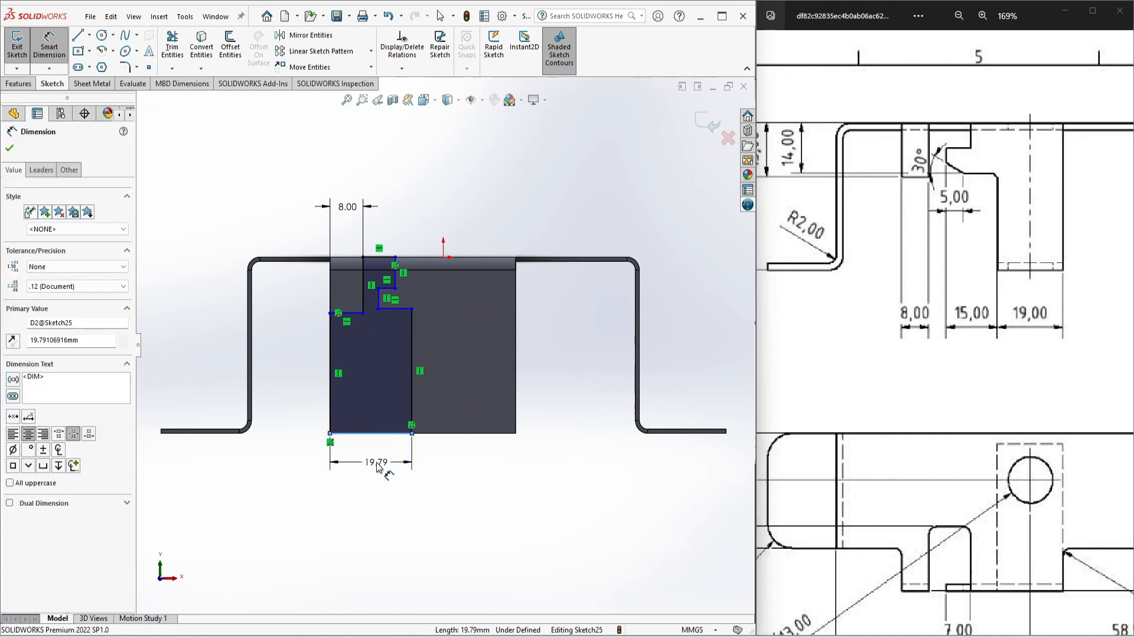
pyautogui.write('15+8+5')
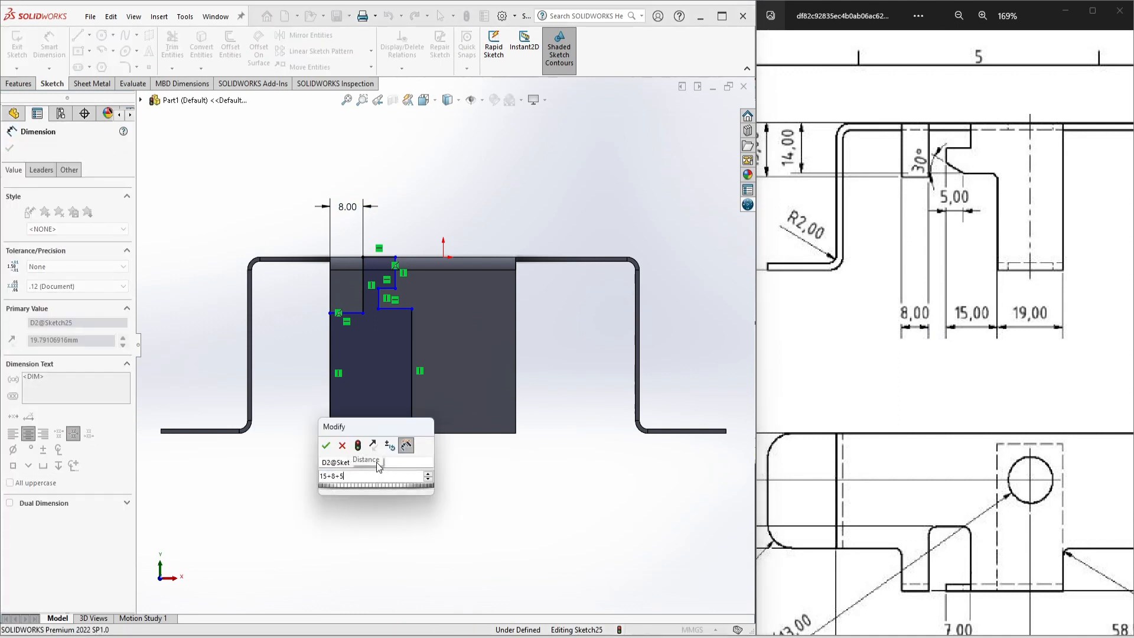
pyautogui.press('Return')
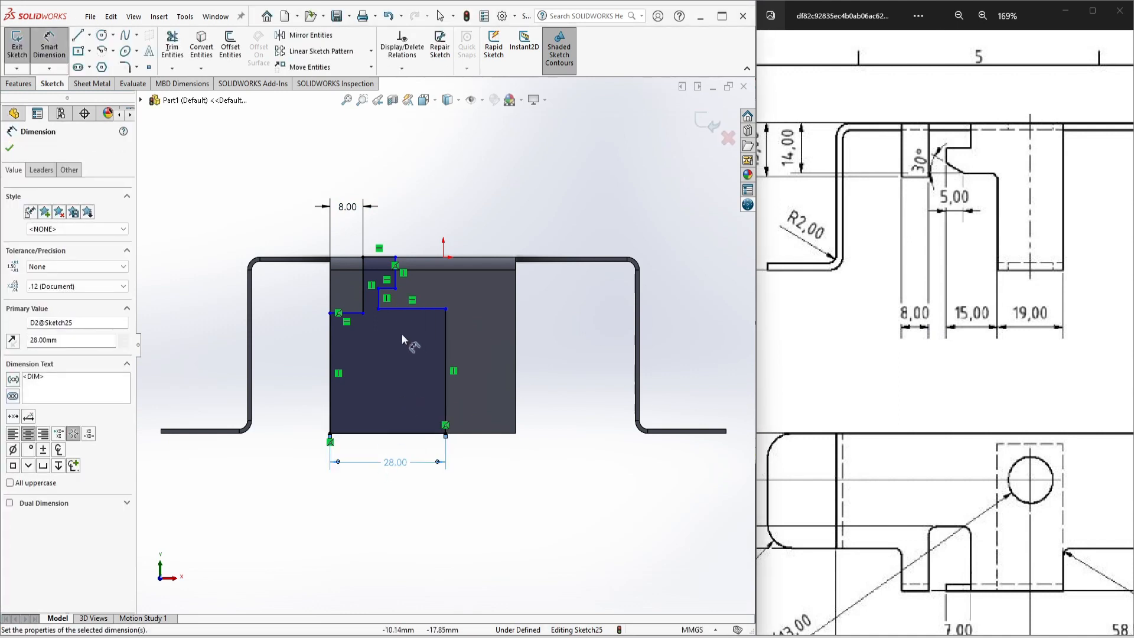
# Dimension the tab's vertical line and set its height to 15 mm.
pyautogui.click(362, 291)
pyautogui.click(308, 296)
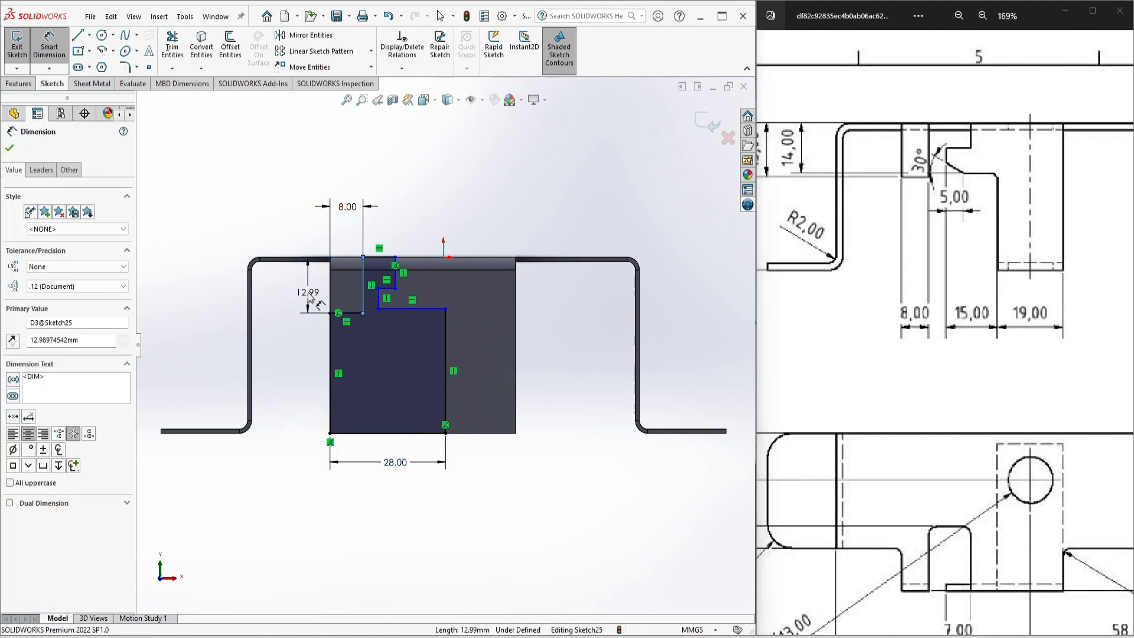
pyautogui.write('15')
pyautogui.press('Return')
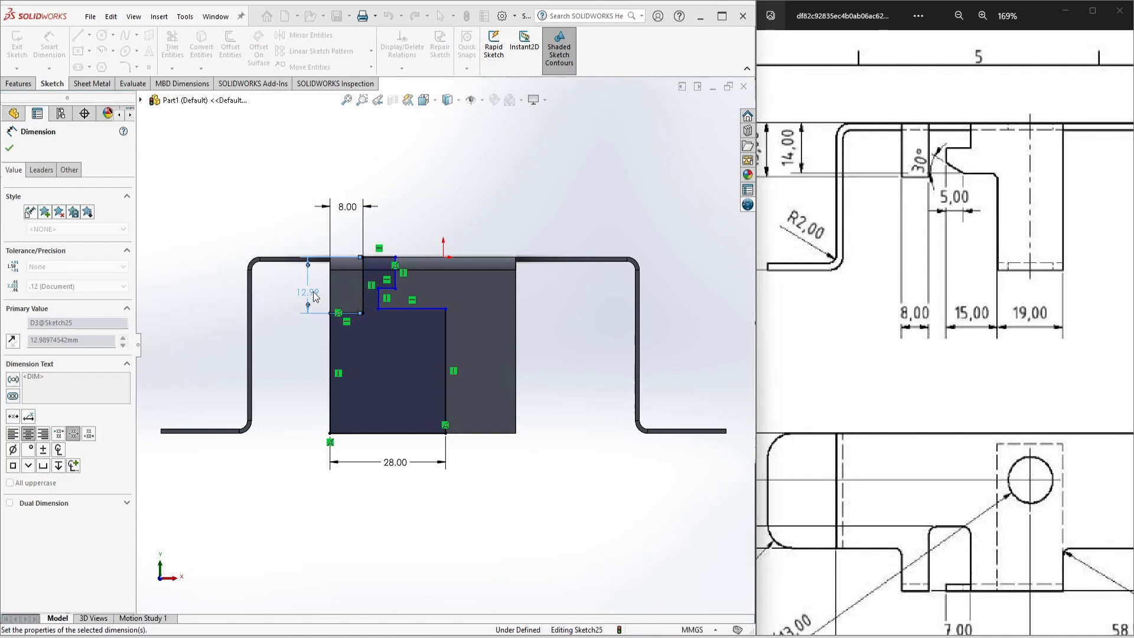
# Check the hook dimensions in the reference drawing, try dimensioning the length of the hook's lower horizontal line, and delete that dimension.
pyautogui.moveTo(909, 306); pyautogui.dragTo(981, 307)
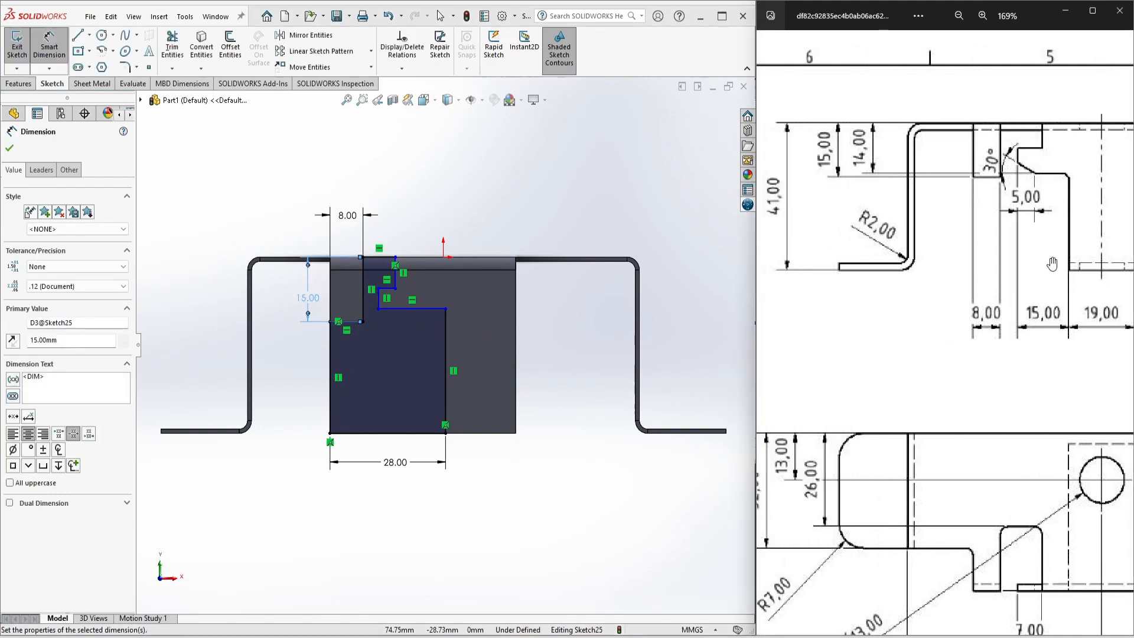
pyautogui.moveTo(1046, 260); pyautogui.dragTo(988, 260)
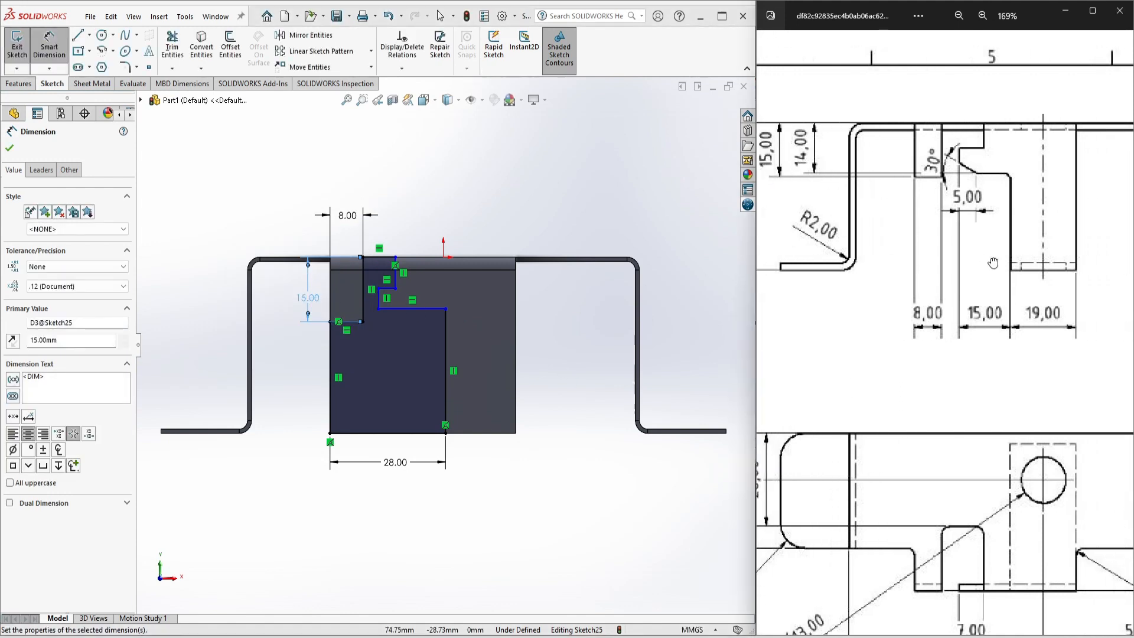
pyautogui.click(427, 308)
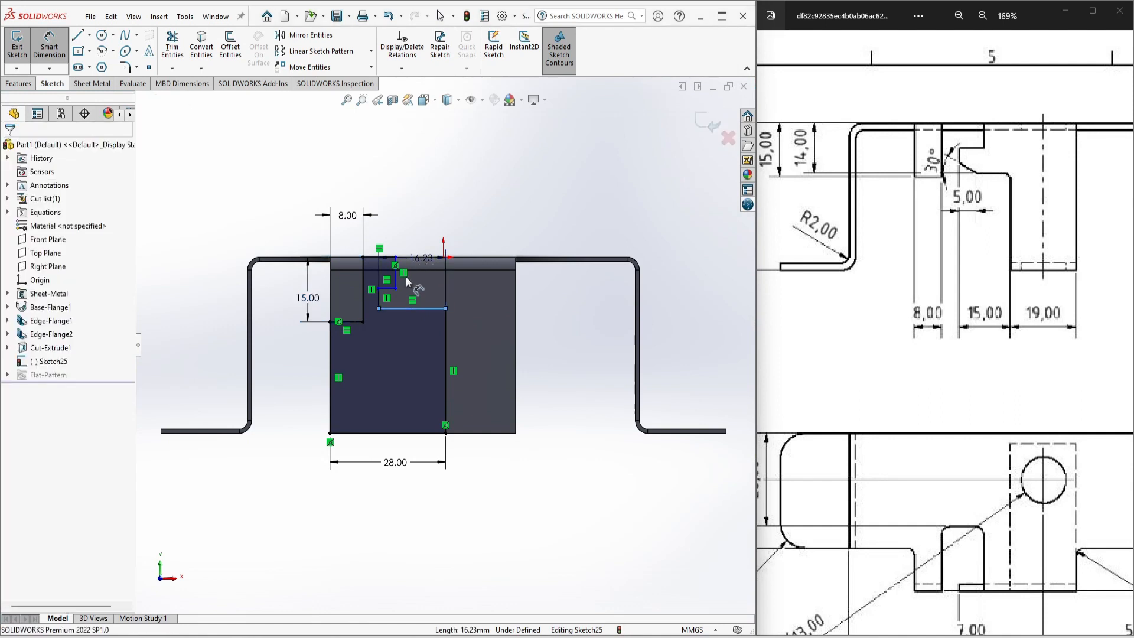
pyautogui.click(423, 260)
pyautogui.press('Return')
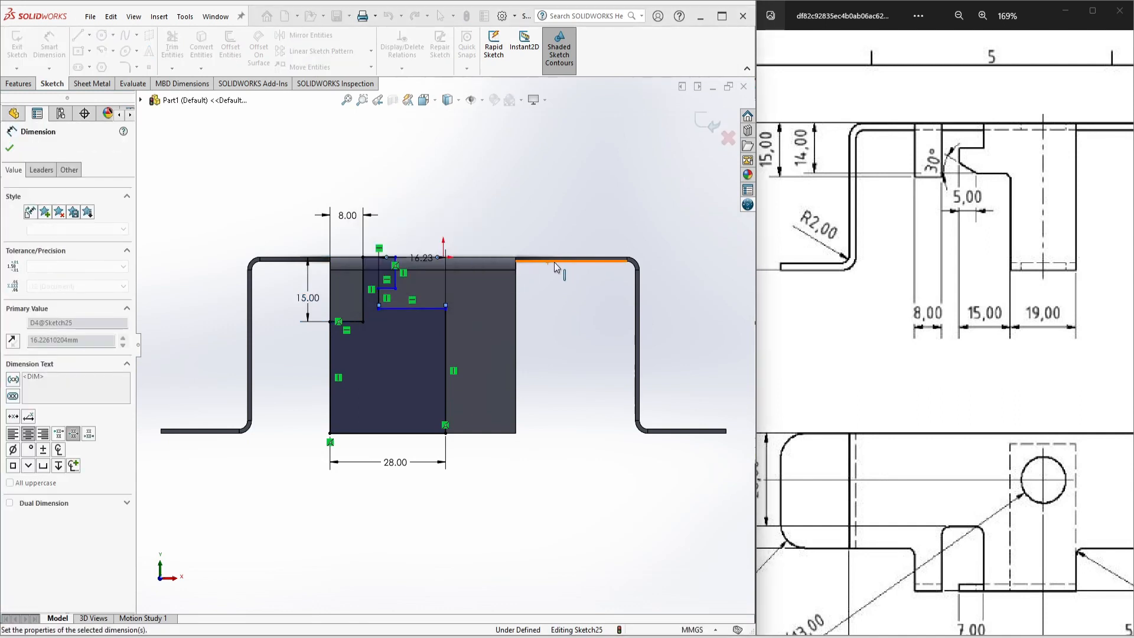
pyautogui.press('Delete')
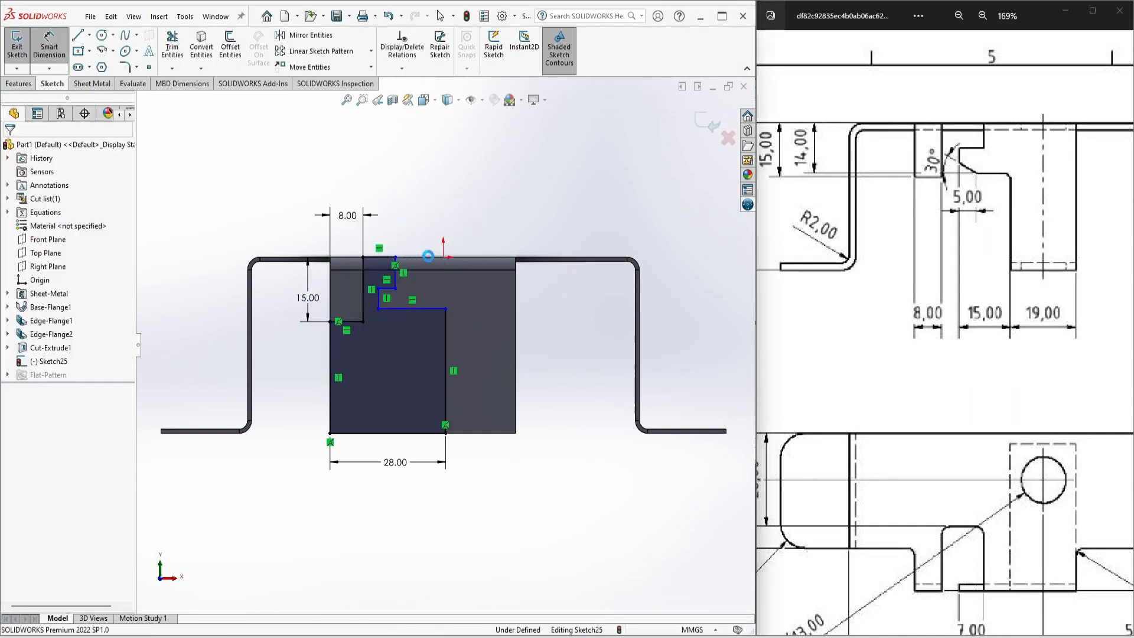
# Dimension the hook's lower horizontal line from the flange's top edge and set the distance to 14 mm.
pyautogui.click(437, 308)
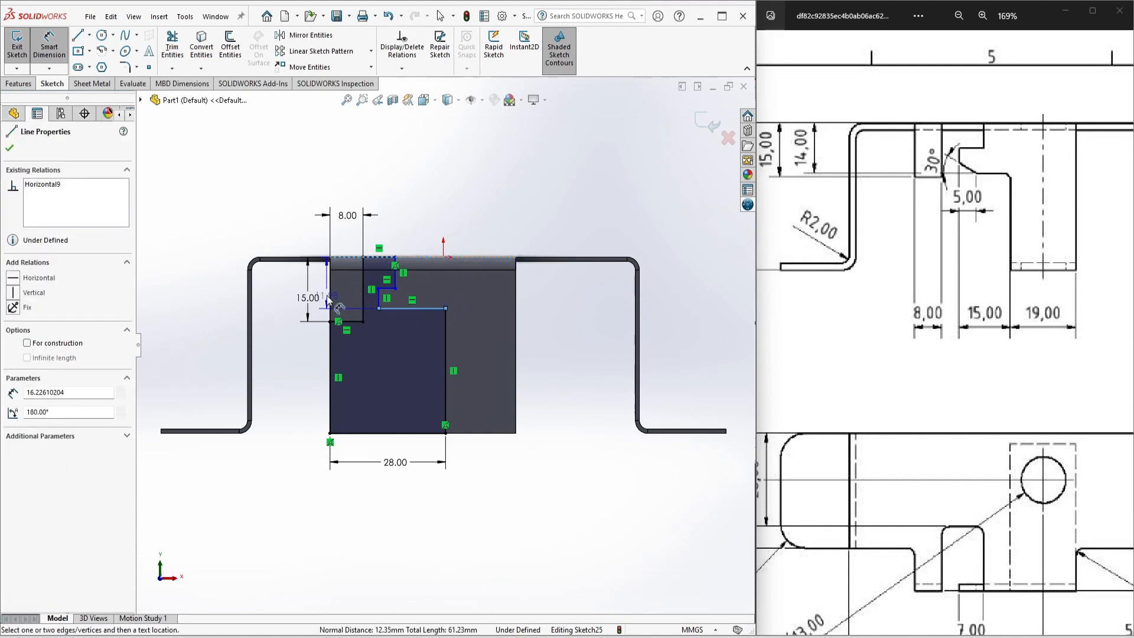
pyautogui.click(328, 301)
pyautogui.write('14')
pyautogui.press('Return')
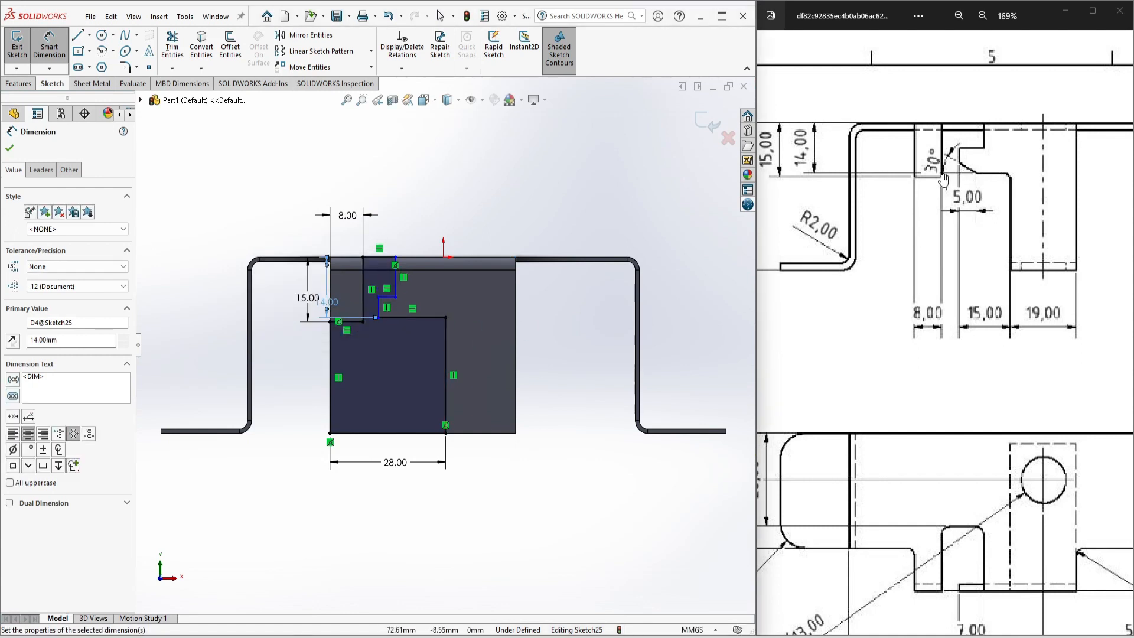
# Set the horizontal distance between the tab's vertical line and the hook tip's short vertical line to 5 mm.
pyautogui.click(362, 307)
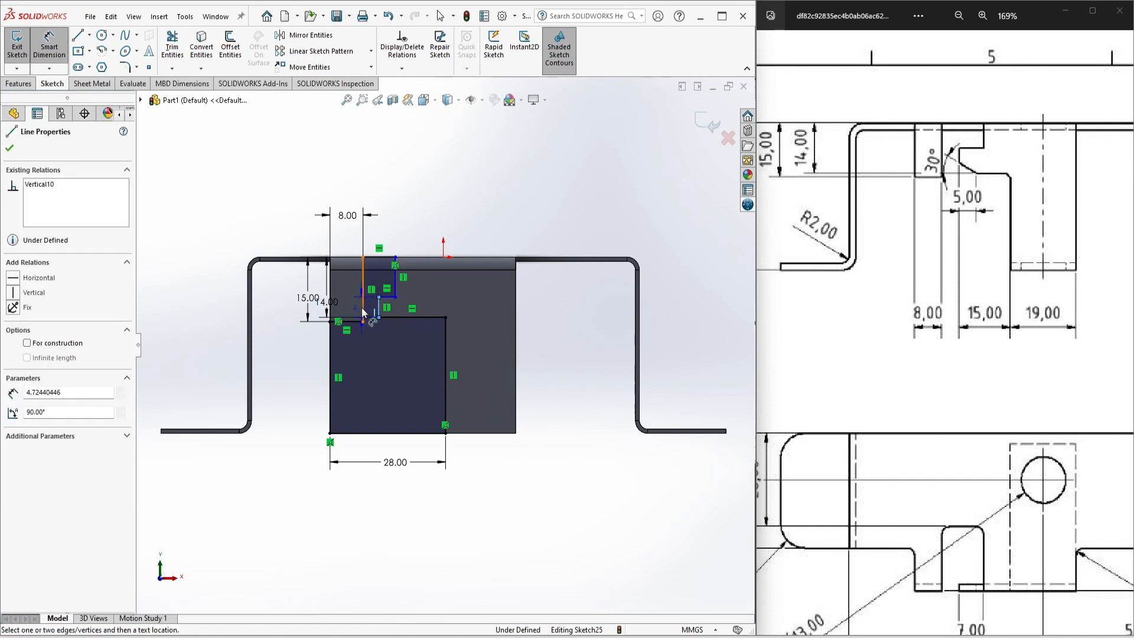
pyautogui.click(377, 349)
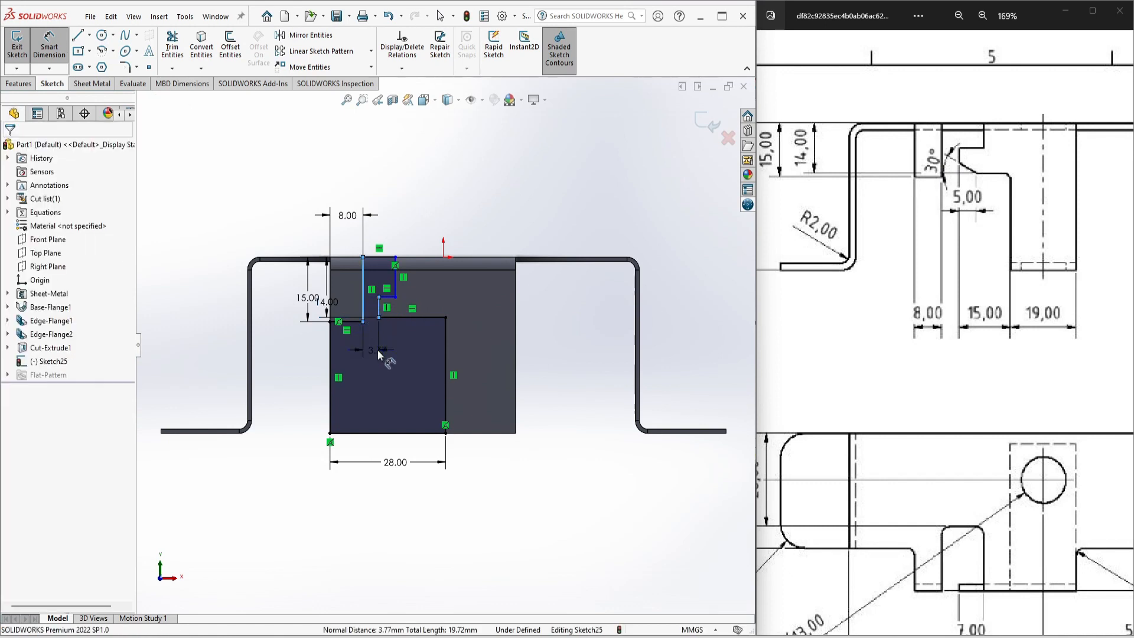
pyautogui.write('5')
pyautogui.press('Return')
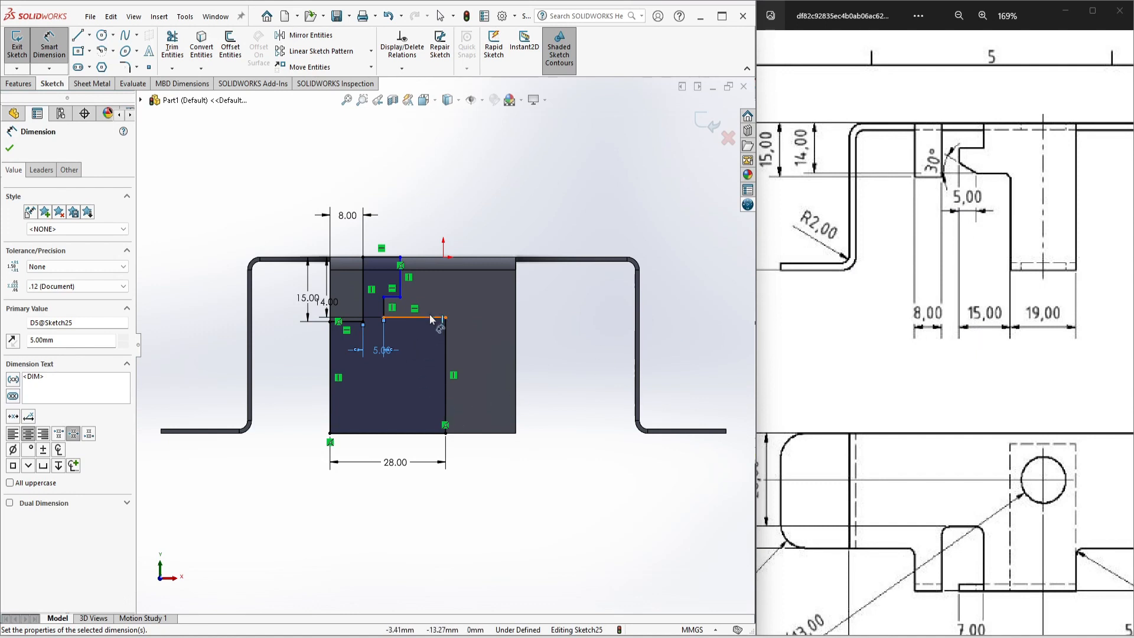
# Add a driven dimension between the hook tip's short vertical line and the profile's long right vertical line, below the part.
pyautogui.click(386, 315)
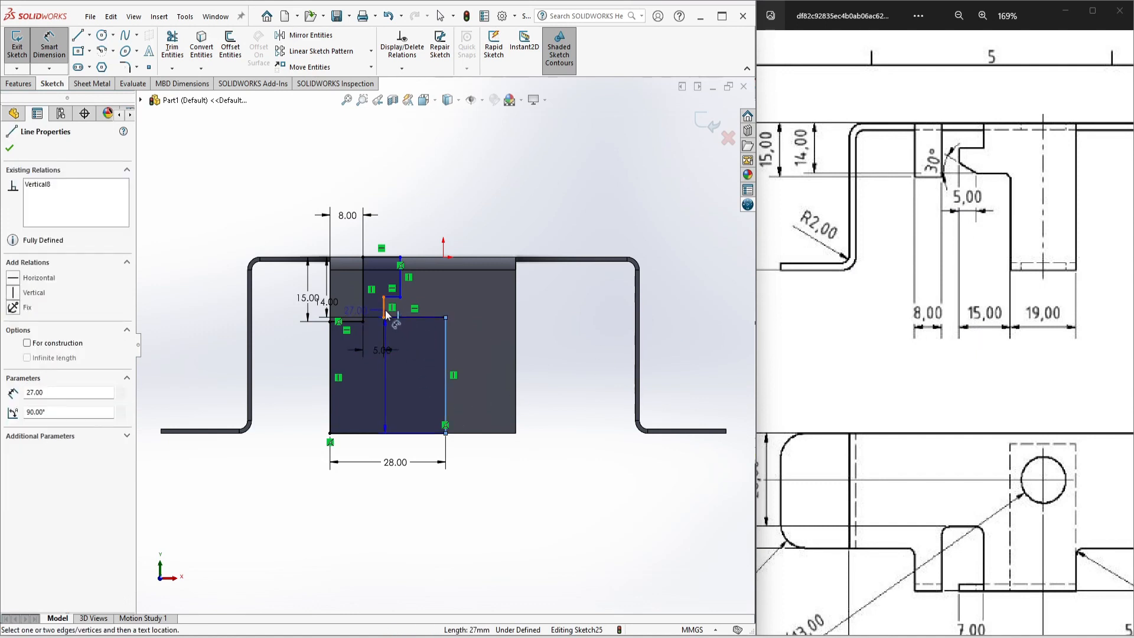
pyautogui.click(384, 311)
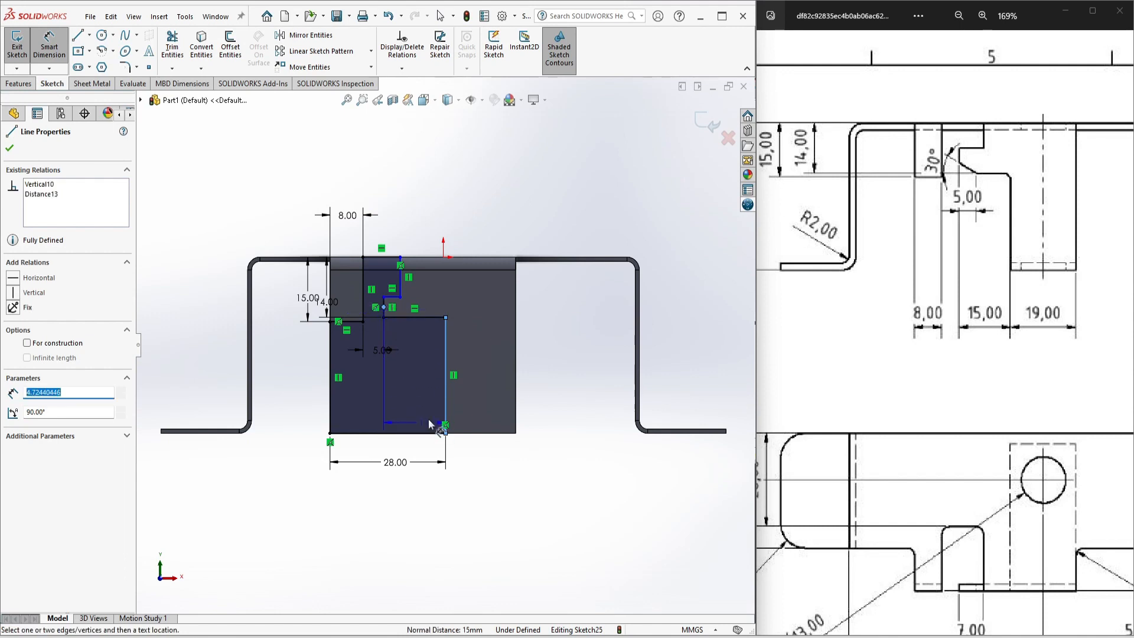
pyautogui.click(413, 494)
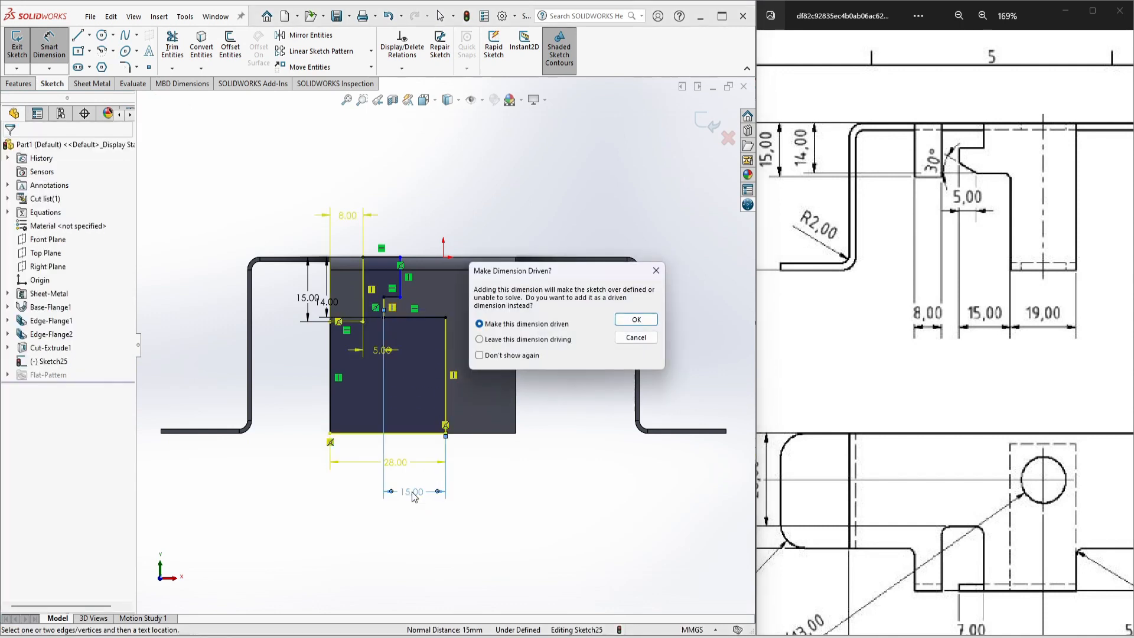
pyautogui.click(630, 319)
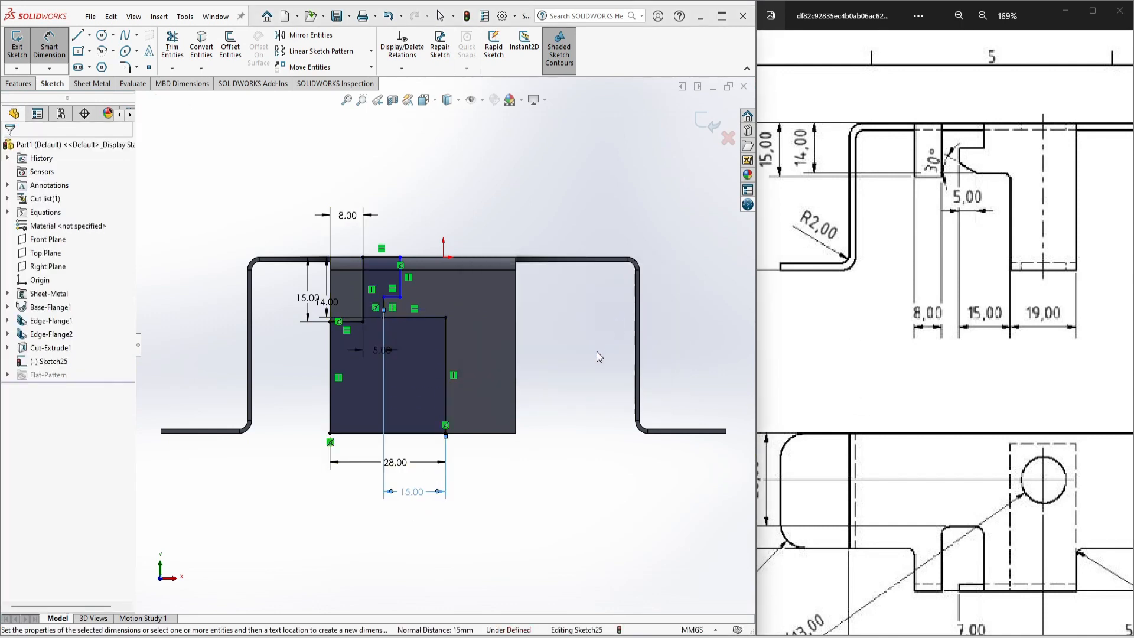
# Dimension the hook tip's short vertical line and set its length to 5 mm.
pyautogui.click(384, 309)
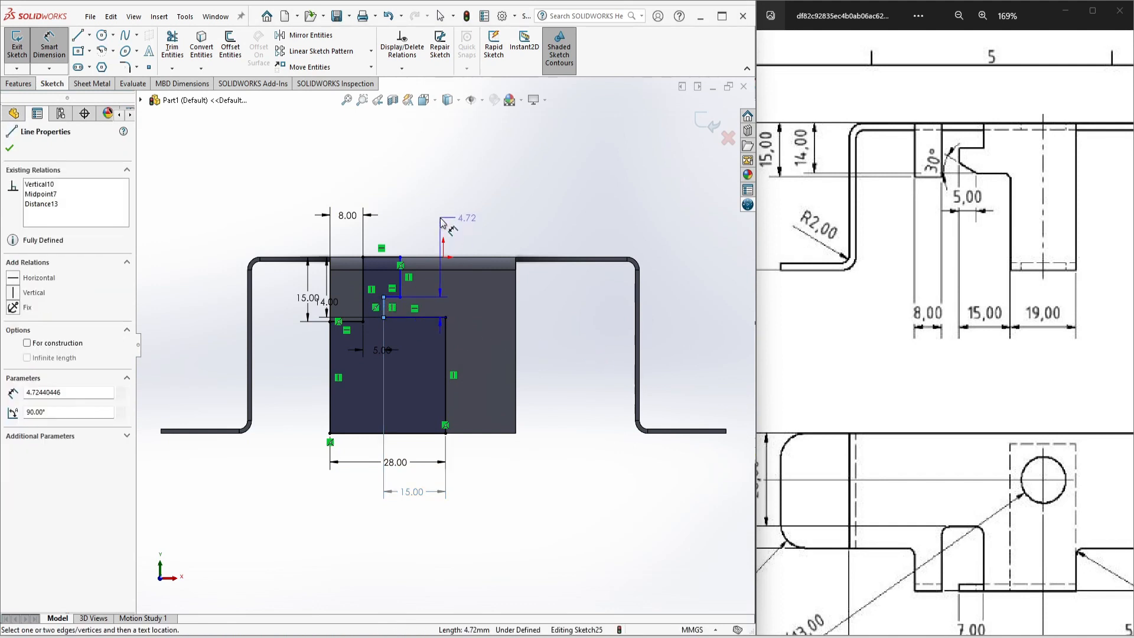
pyautogui.click(442, 222)
pyautogui.write('5')
pyautogui.press('Return')
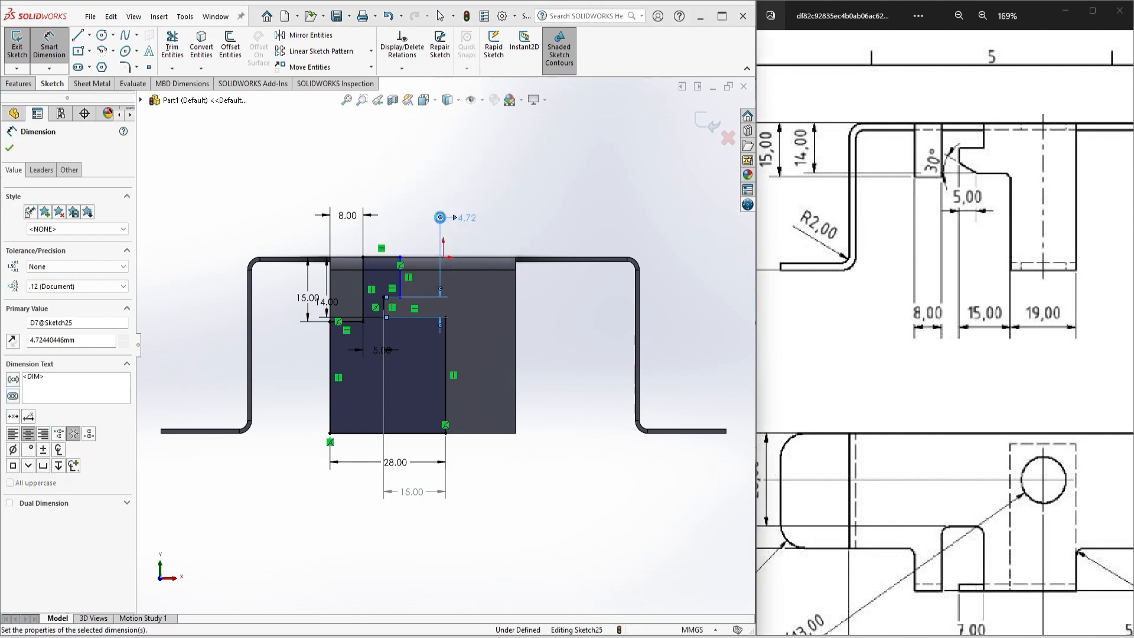
# Dimension the horizontal line above the hook tip and set its length to 5 mm.
pyautogui.click(394, 297)
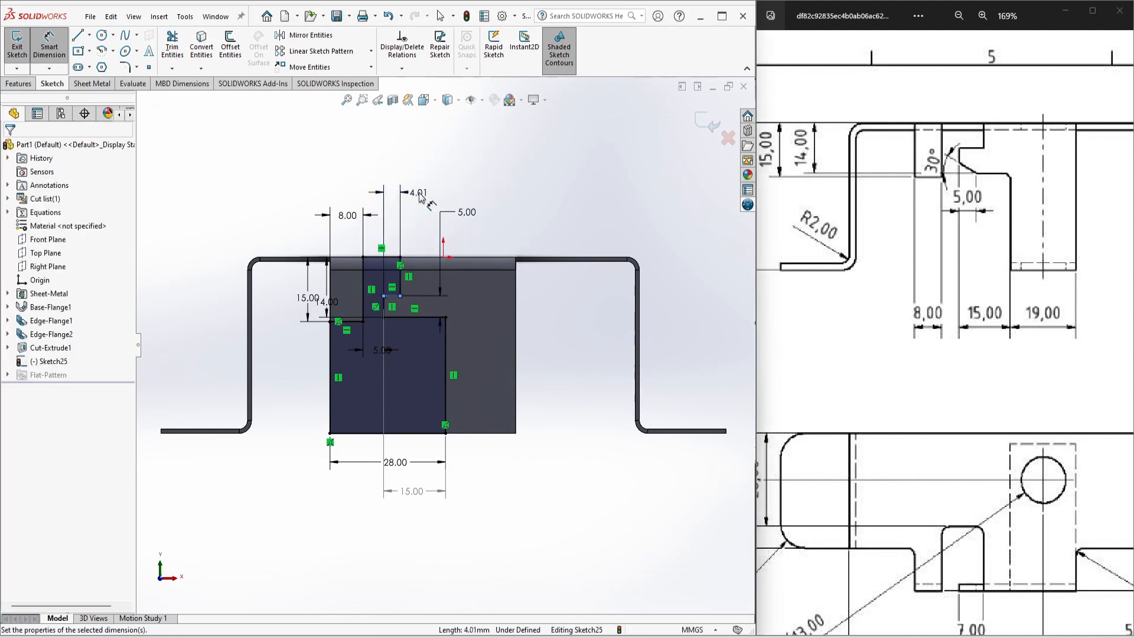
pyautogui.click(421, 195)
pyautogui.write('5')
pyautogui.press('Return')
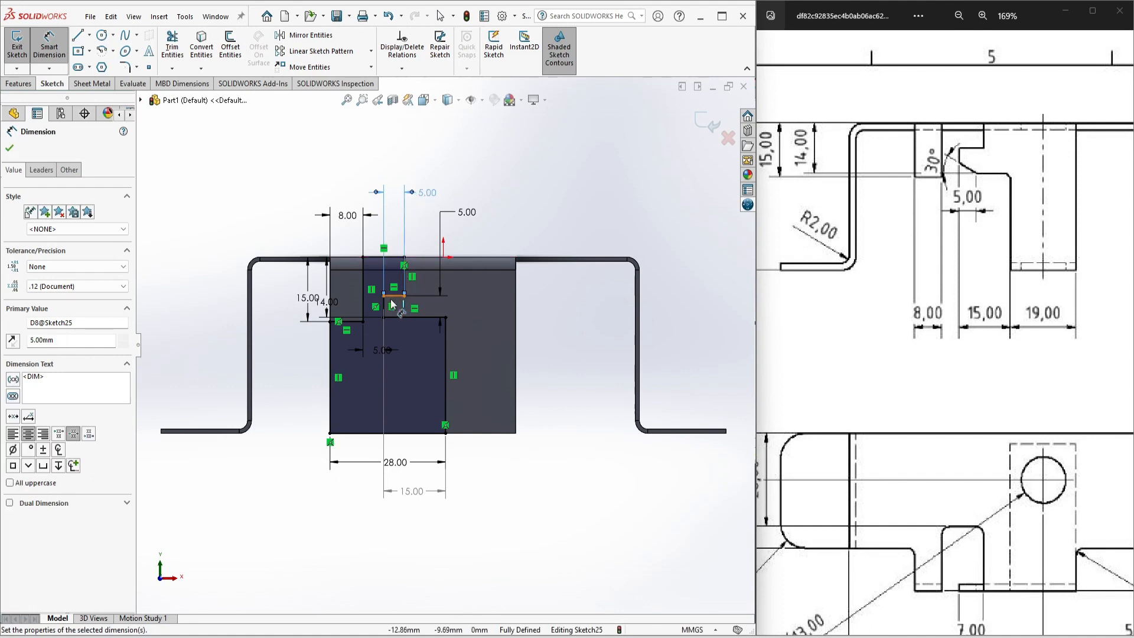
# Add a second, driven length dimension to the hook tip's upper horizontal line, placed beside the profile.
pyautogui.click(392, 296)
pyautogui.click(481, 307)
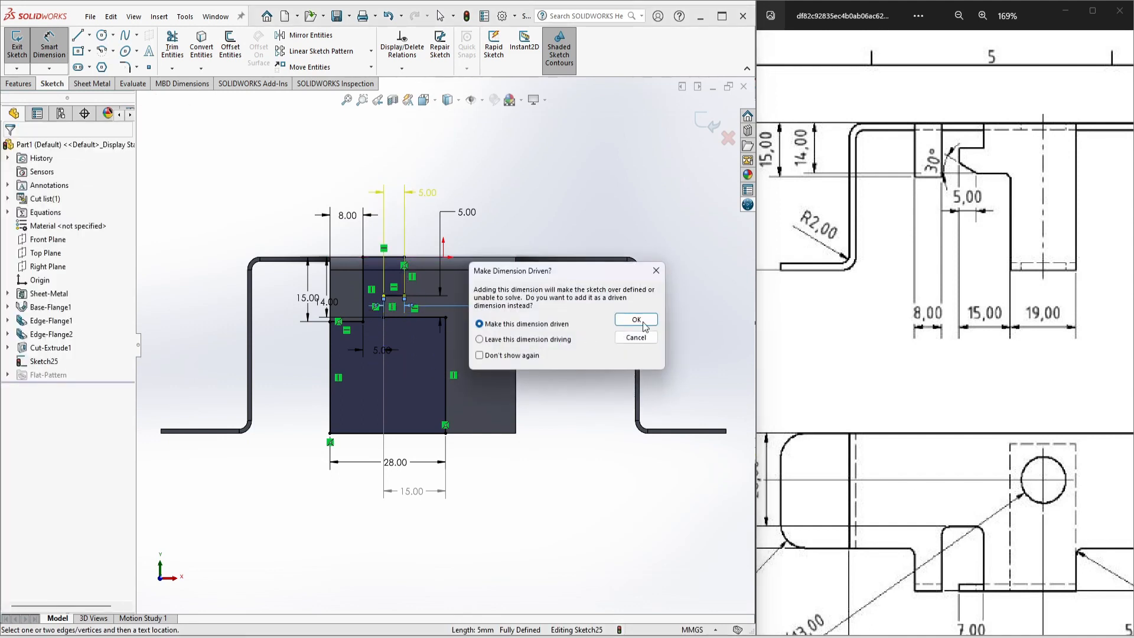
pyautogui.click(632, 320)
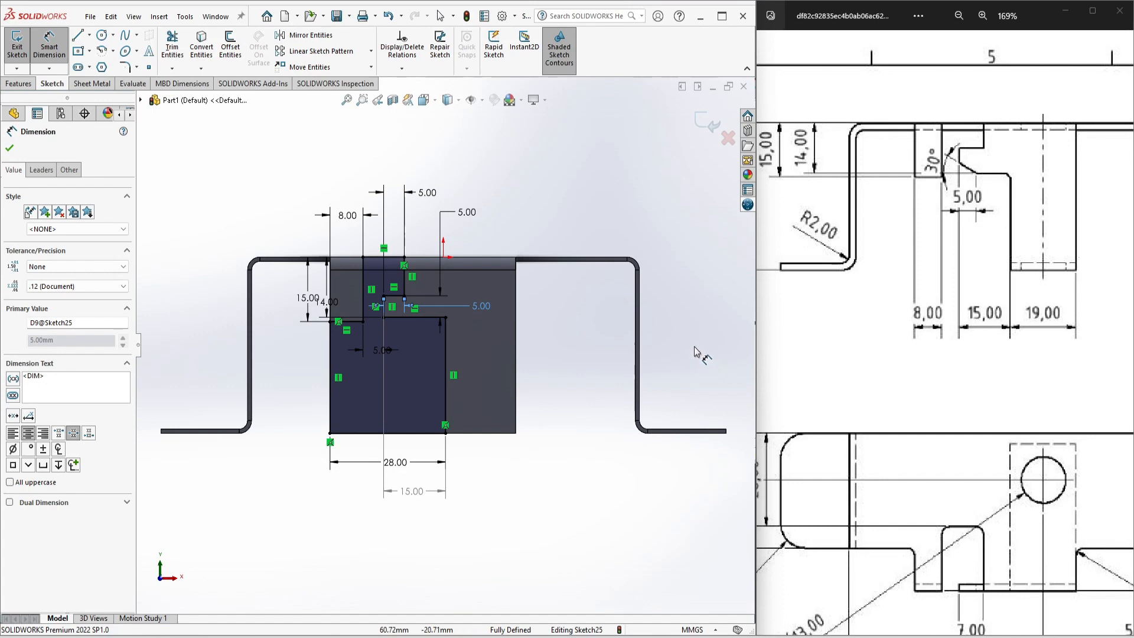
pyautogui.click(697, 351)
# Extrude-cut the tab and hook profile through the front flange with a blind depth of 18 mm.
pyautogui.hotkey('ctrl', '7')
pyautogui.click(19, 84)
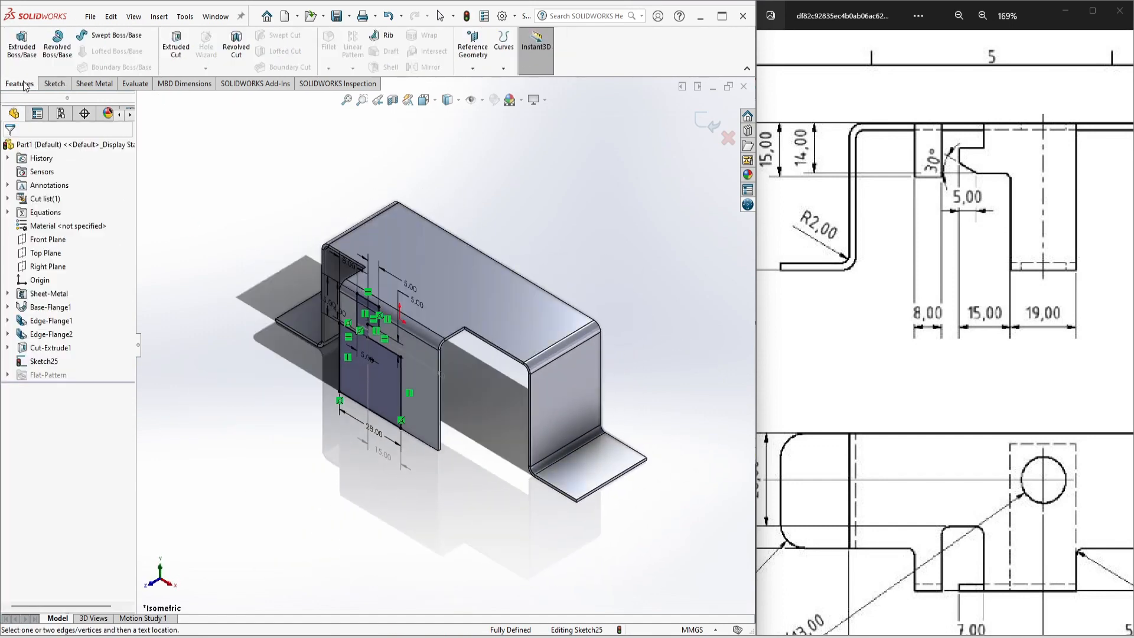
pyautogui.click(176, 49)
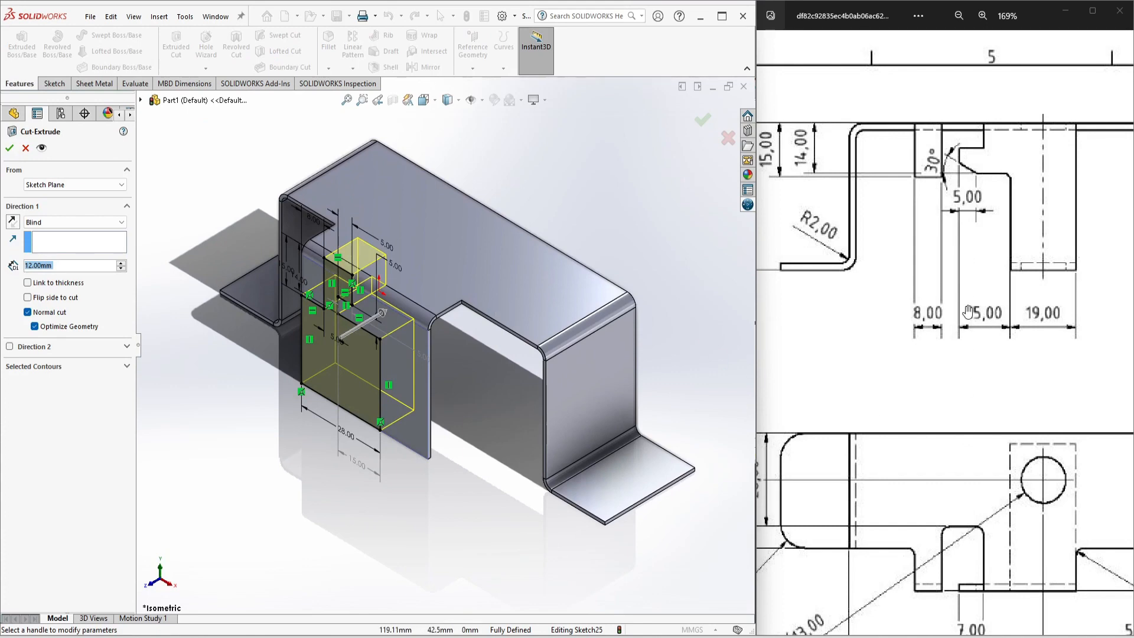
pyautogui.scroll(2, 968, 312)
pyautogui.scroll(-5, 969, 356)
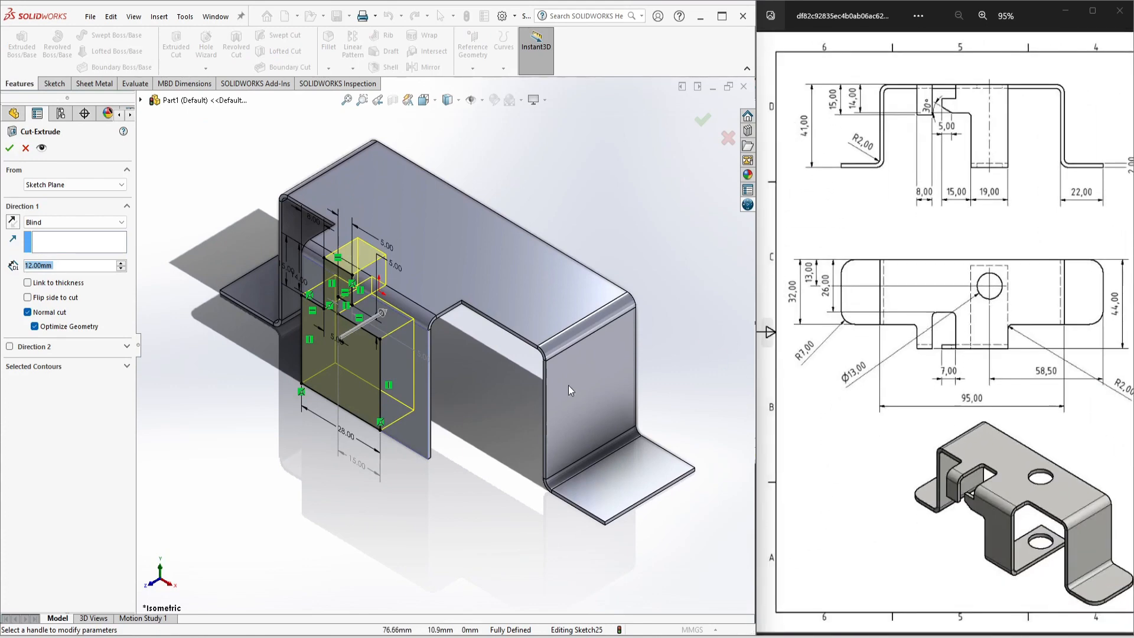
pyautogui.write('44')
pyautogui.press('BackSpace')
pyautogui.press('BackSpace')
pyautogui.write('18')
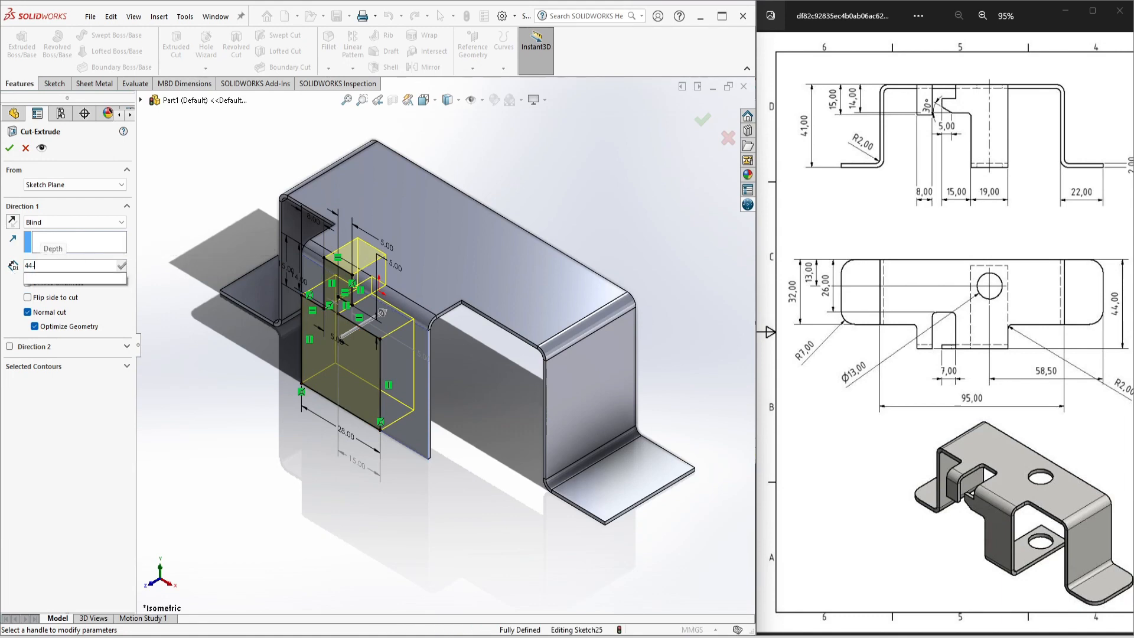
pyautogui.press('Return')
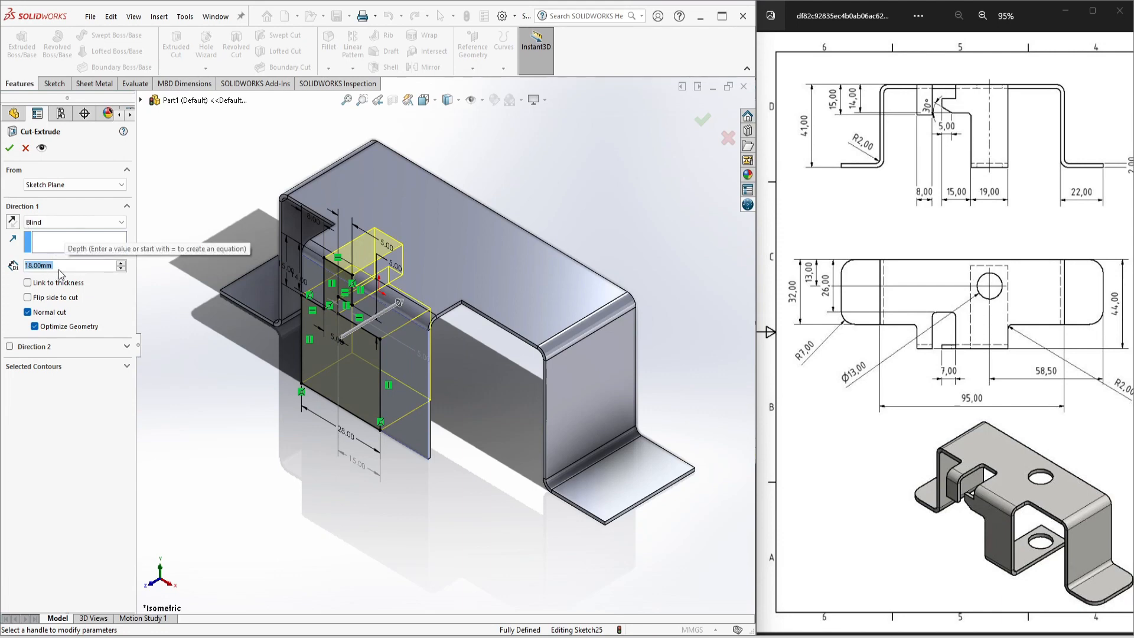
pyautogui.click(8, 149)
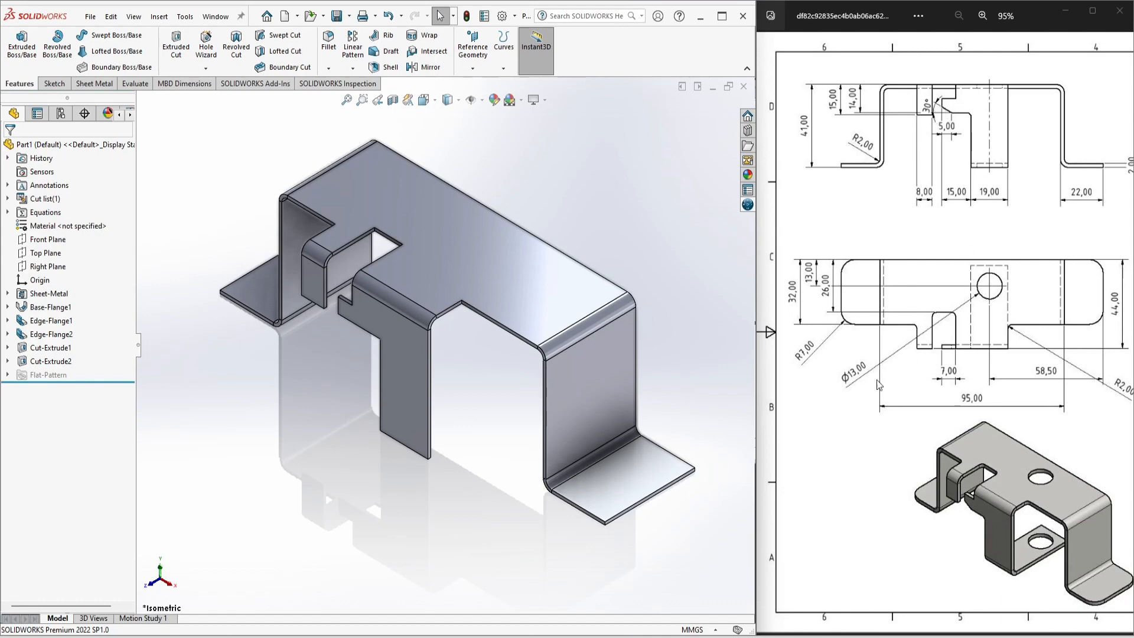
# Chamfer the lower corner edge of the hook tip with a distance of 4 mm and an angle of 30°.
pyautogui.moveTo(450, 464); pyautogui.dragTo(605, 458, button='middle')
pyautogui.scroll(-5, 542, 332)
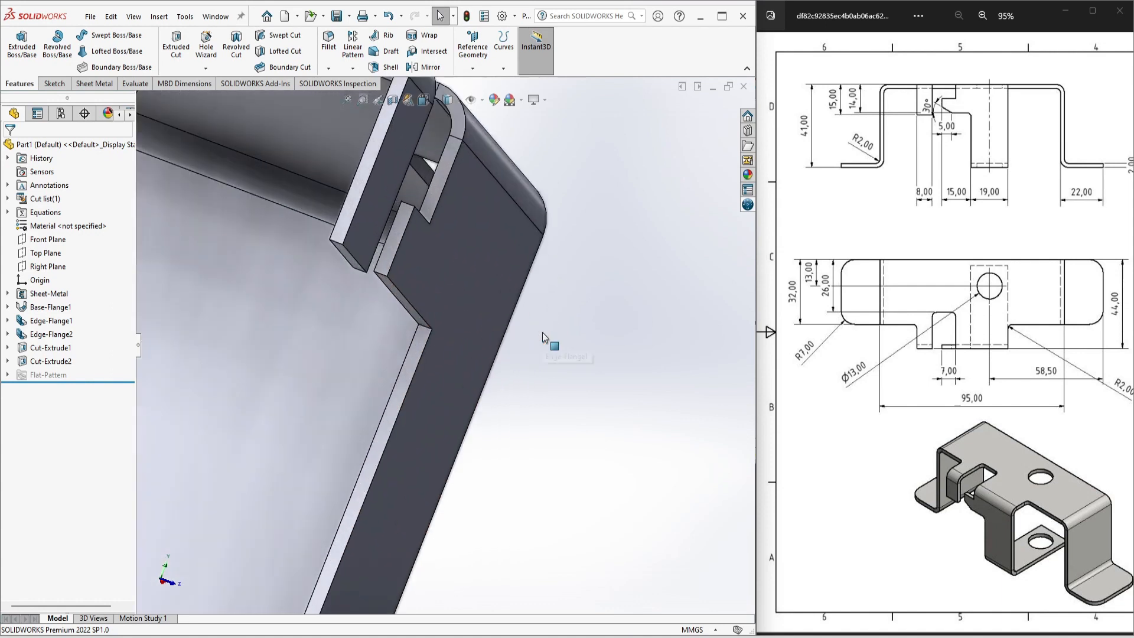
pyautogui.click(329, 69)
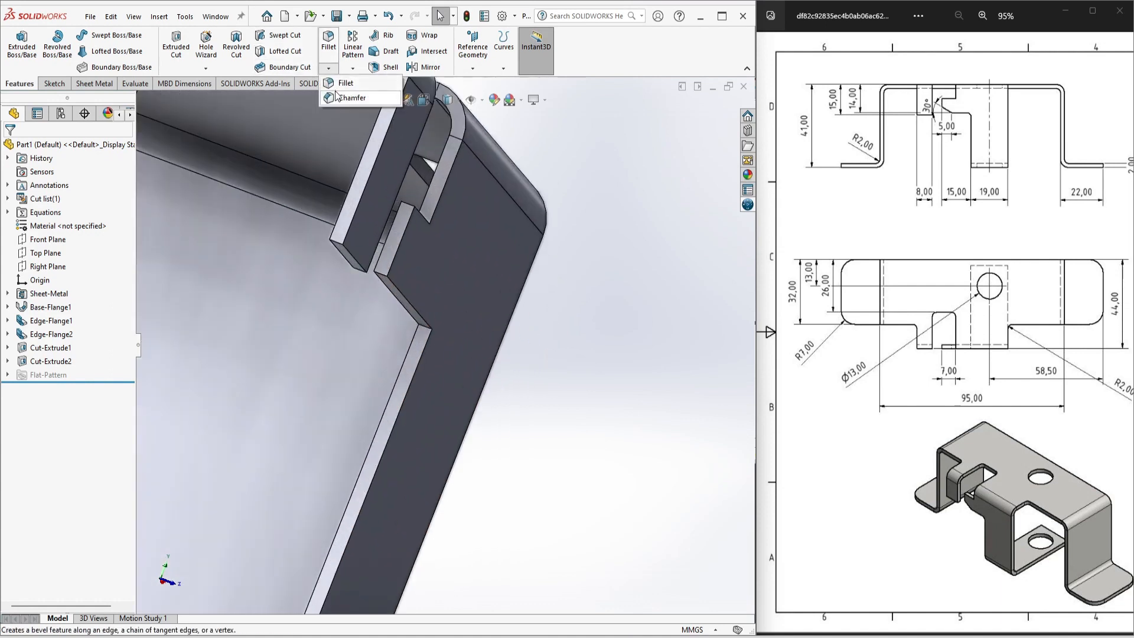
pyautogui.click(95, 84)
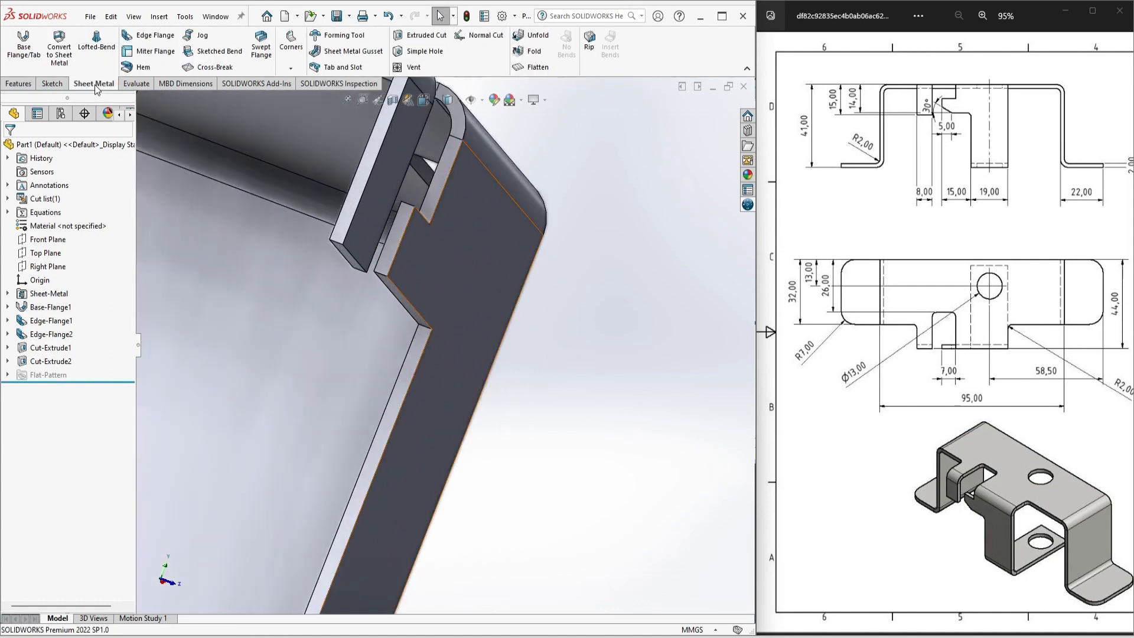
pyautogui.click(290, 69)
pyautogui.click(291, 69)
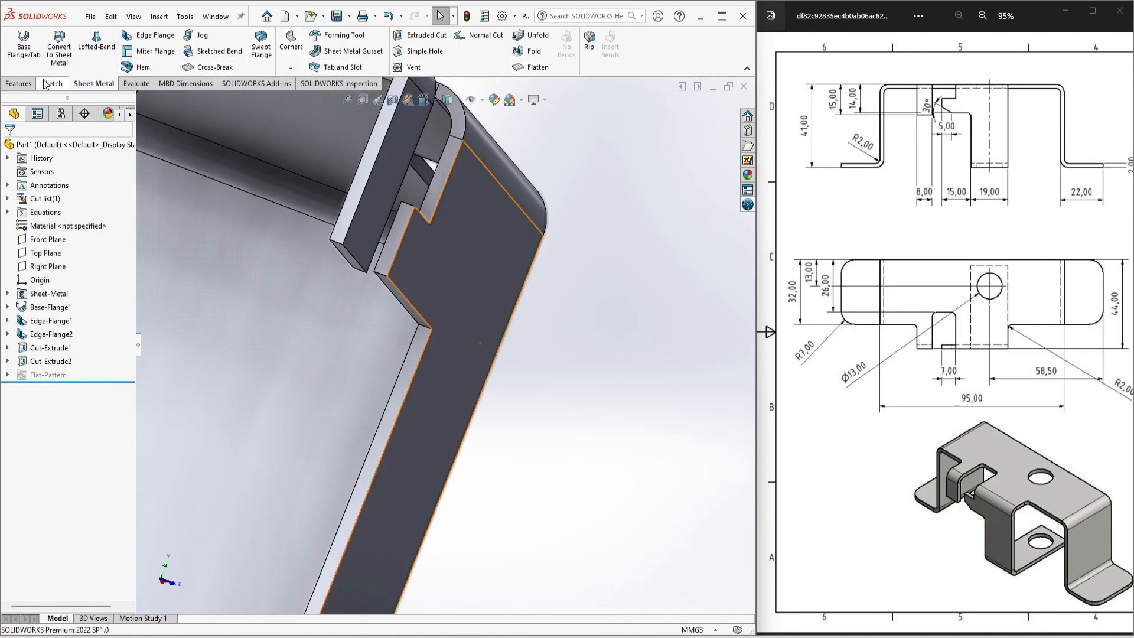
pyautogui.click(22, 81)
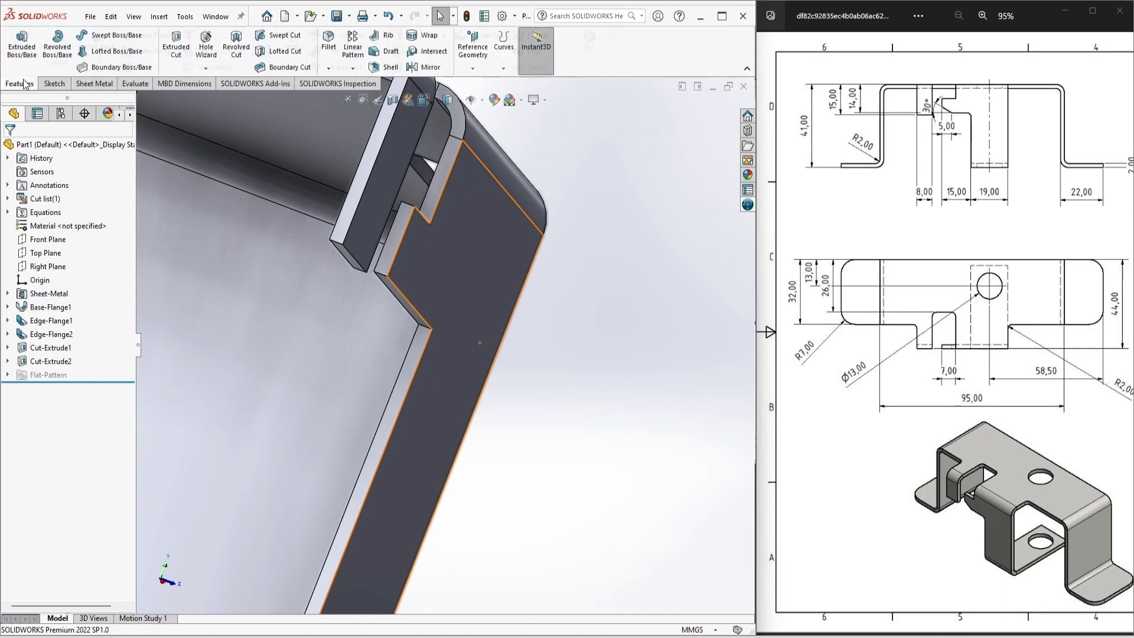
pyautogui.click(328, 69)
pyautogui.click(334, 98)
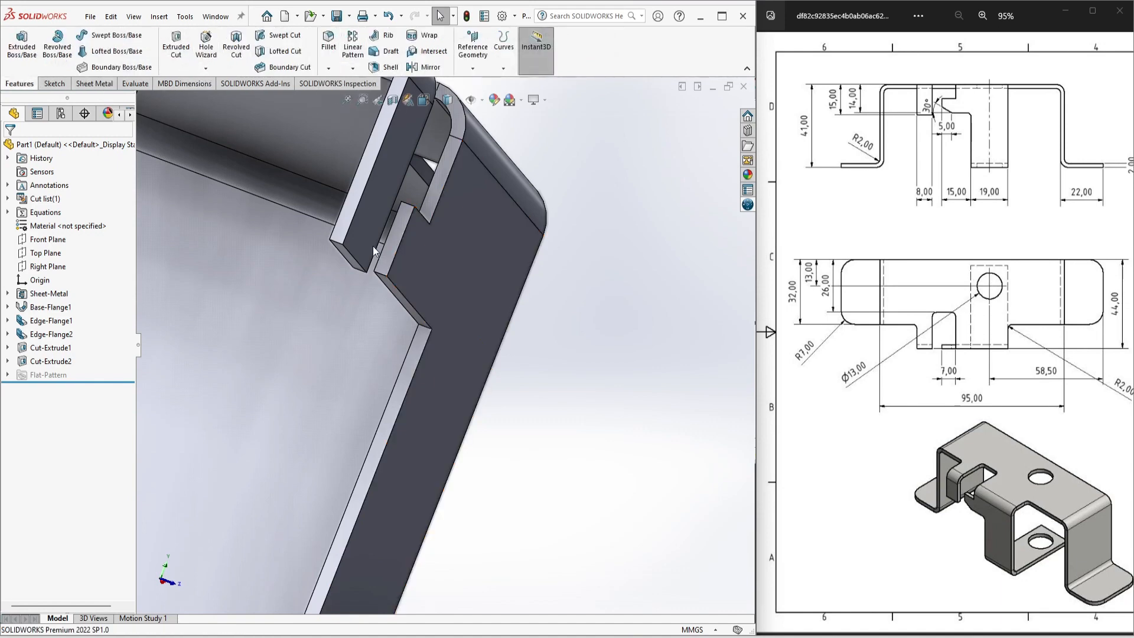
pyautogui.click(384, 274)
pyautogui.moveTo(569, 322); pyautogui.dragTo(242, 295, button='middle')
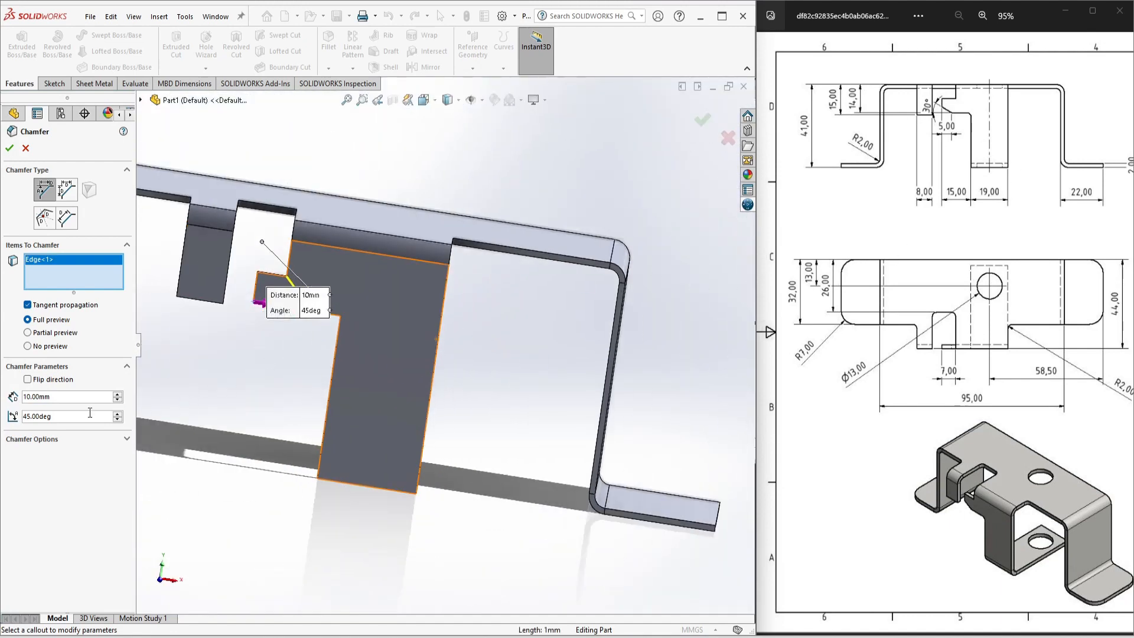
pyautogui.write('30')
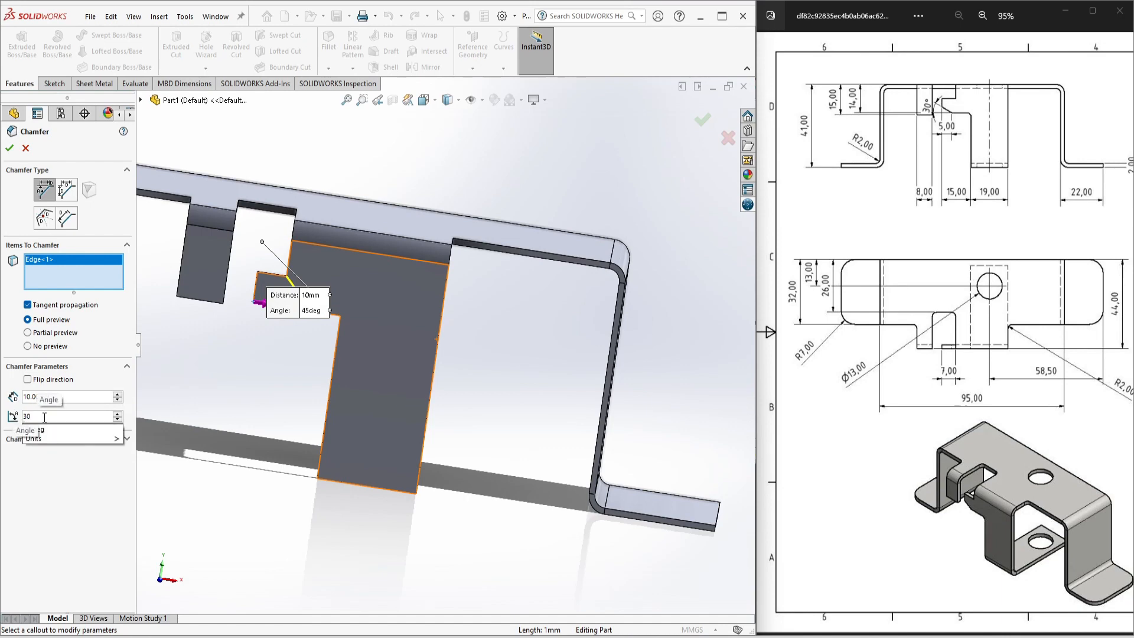
pyautogui.press('Return')
pyautogui.click(66, 396)
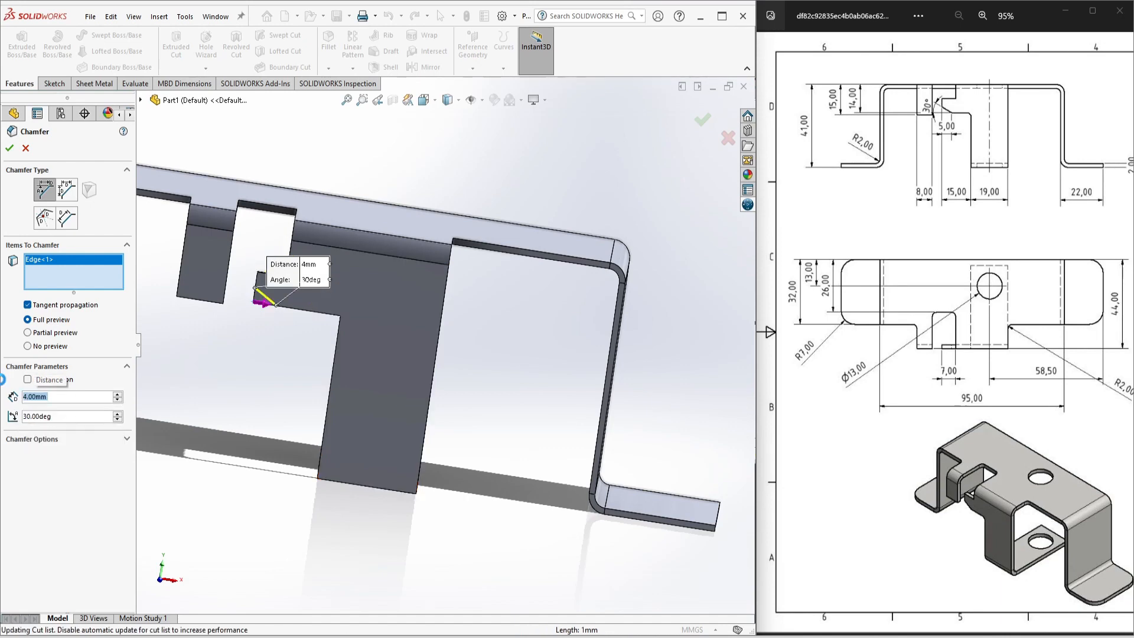
pyautogui.press('Return')
pyautogui.click(233, 487)
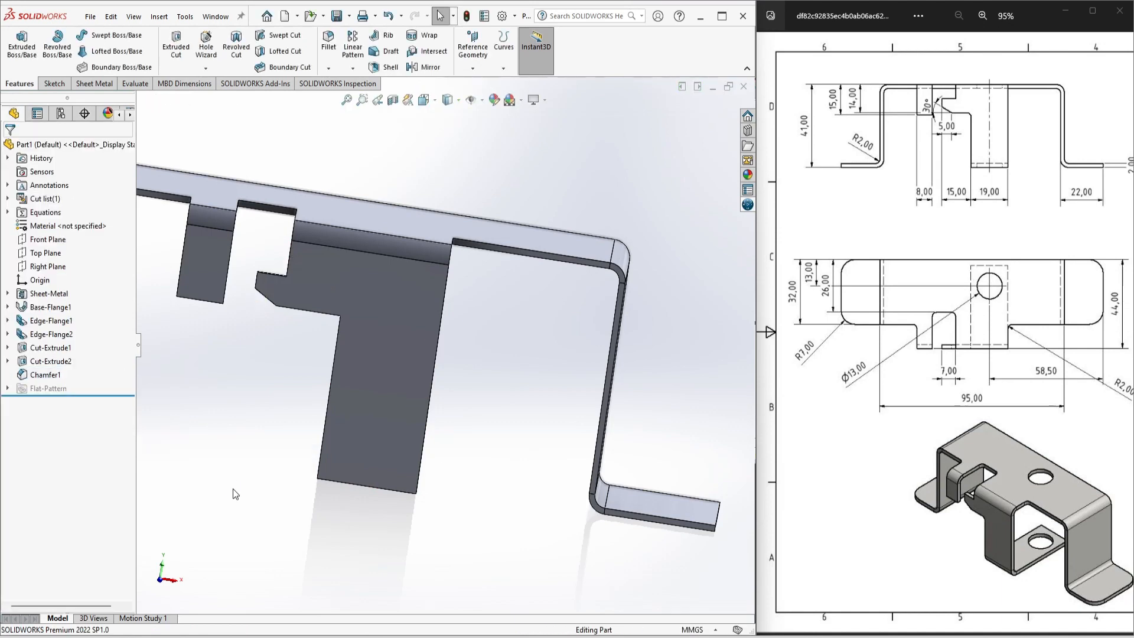
# Start an edge flange on the bottom edge of the long front leg, directed inward beneath the top face, about 80 mm long.
pyautogui.hotkey('ctrl', '6')
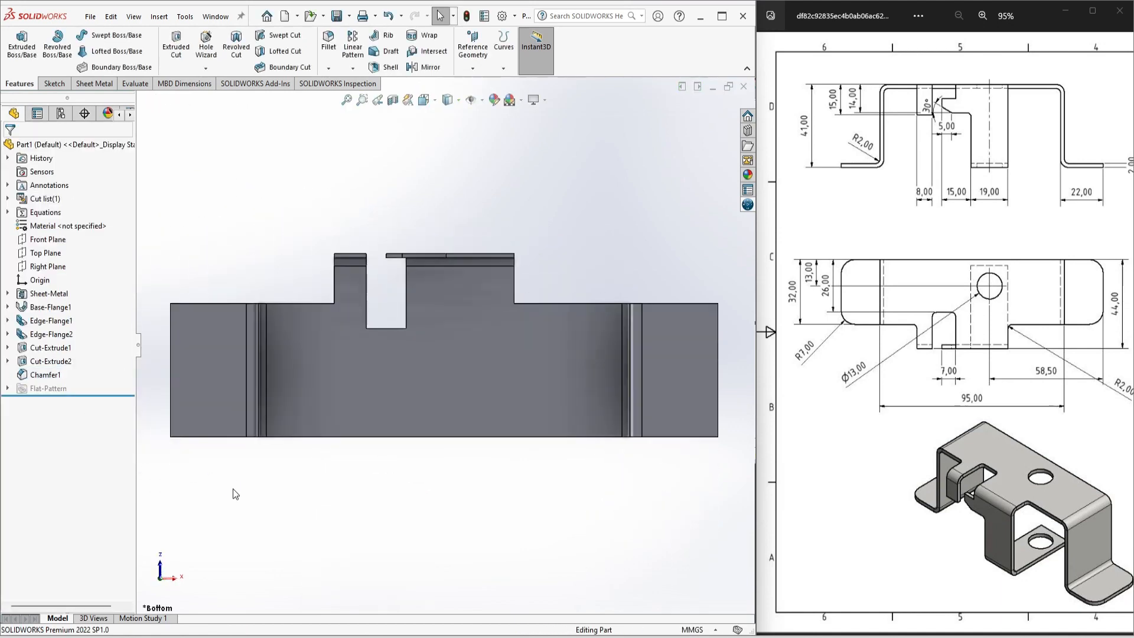
pyautogui.hotkey('ctrl', '7')
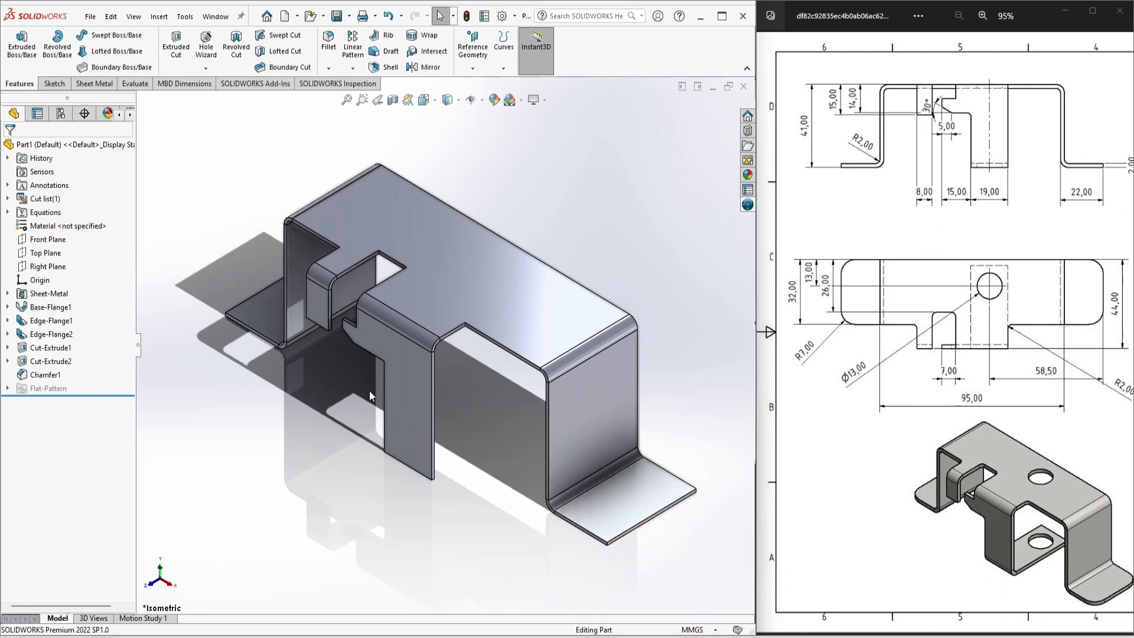
pyautogui.click(83, 84)
pyautogui.click(152, 37)
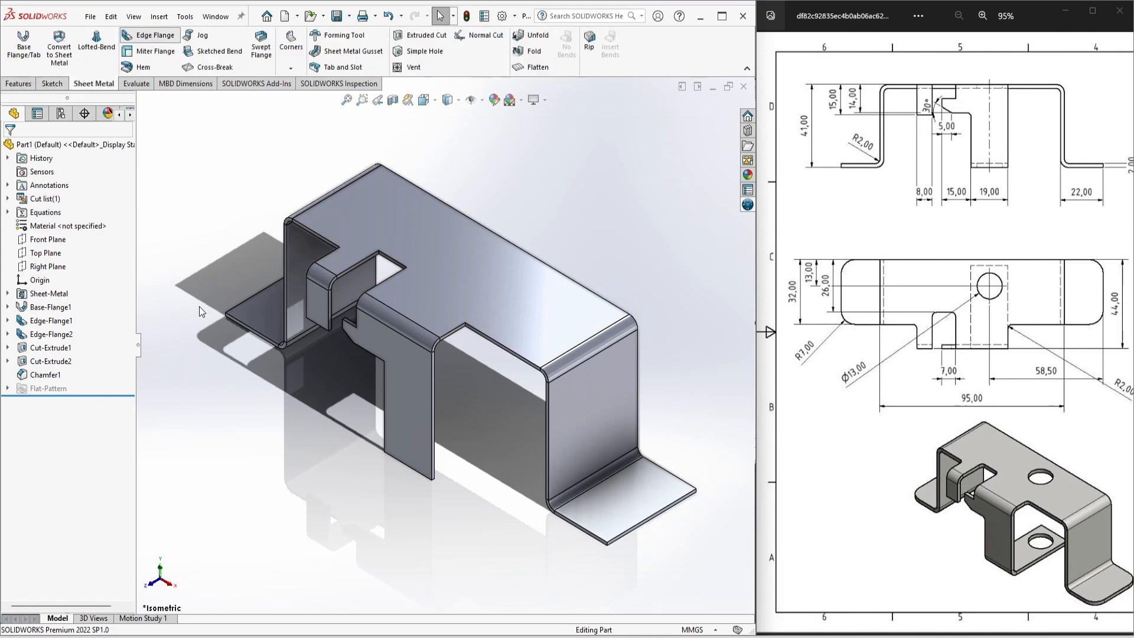
pyautogui.moveTo(441, 512); pyautogui.dragTo(453, 473, button='middle')
pyautogui.scroll(-4, 453, 473)
pyautogui.click(453, 411)
pyautogui.scroll(6, 501, 463)
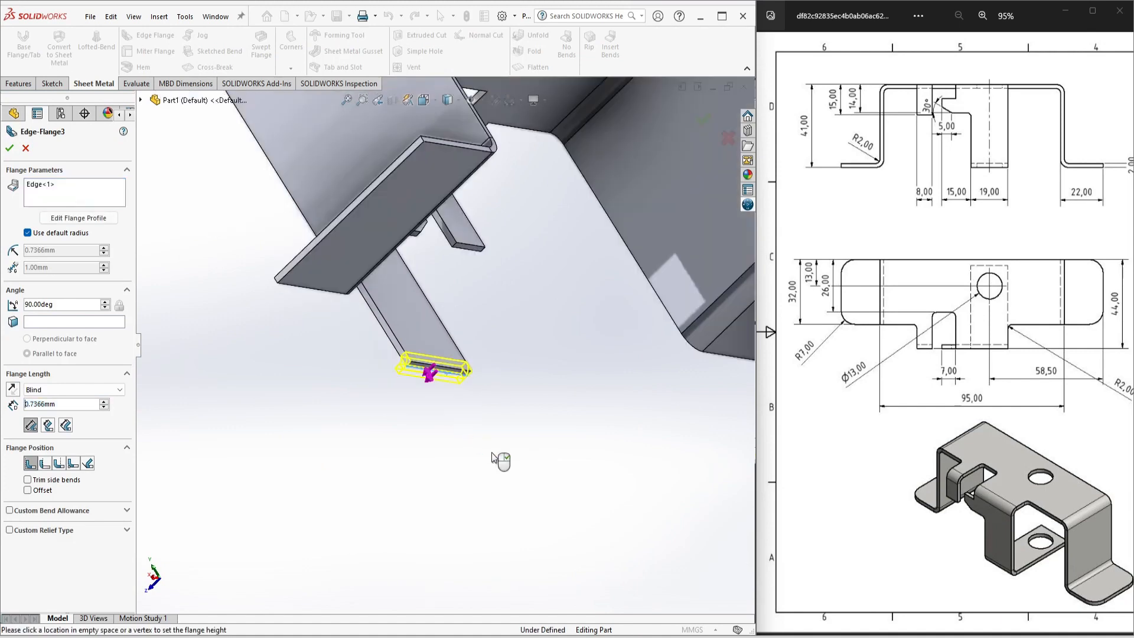
pyautogui.moveTo(608, 236); pyautogui.dragTo(667, 309, button='middle')
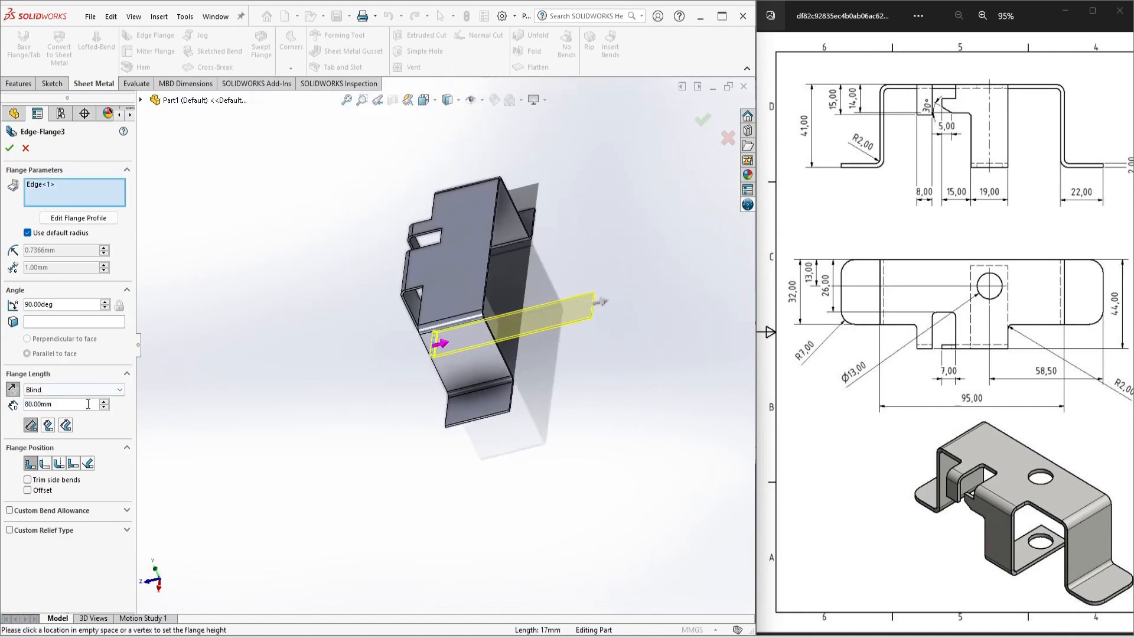
# Set the flange length to 44 mm, compare it with the top face's rear edge from above, and create it.
pyautogui.write('44')
pyautogui.press('Return')
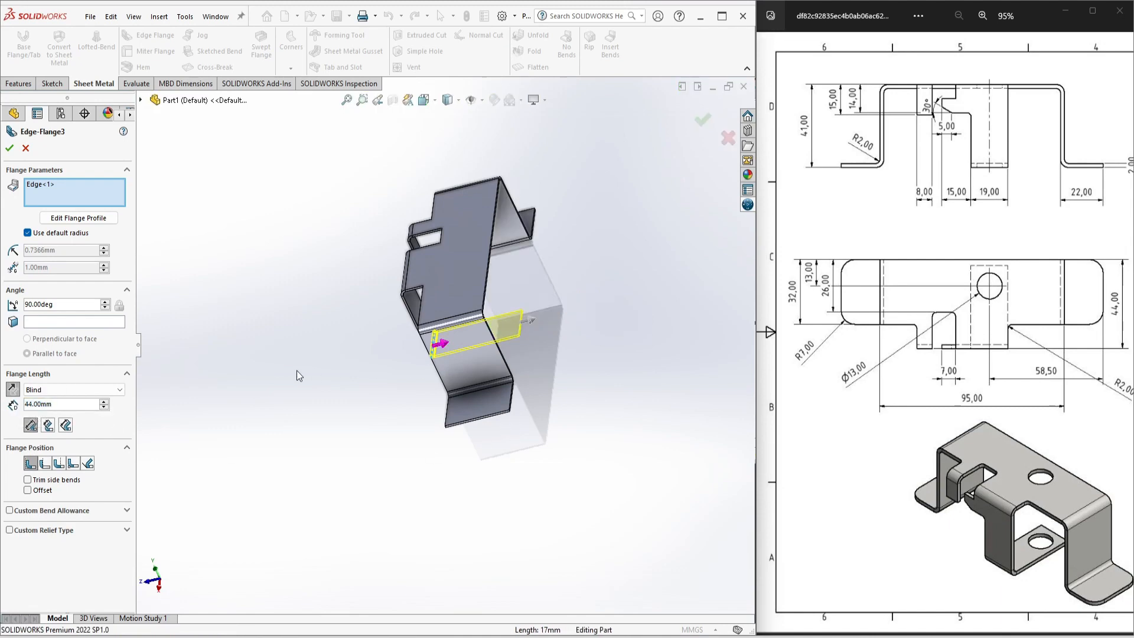
pyautogui.press('space')
pyautogui.click(312, 336)
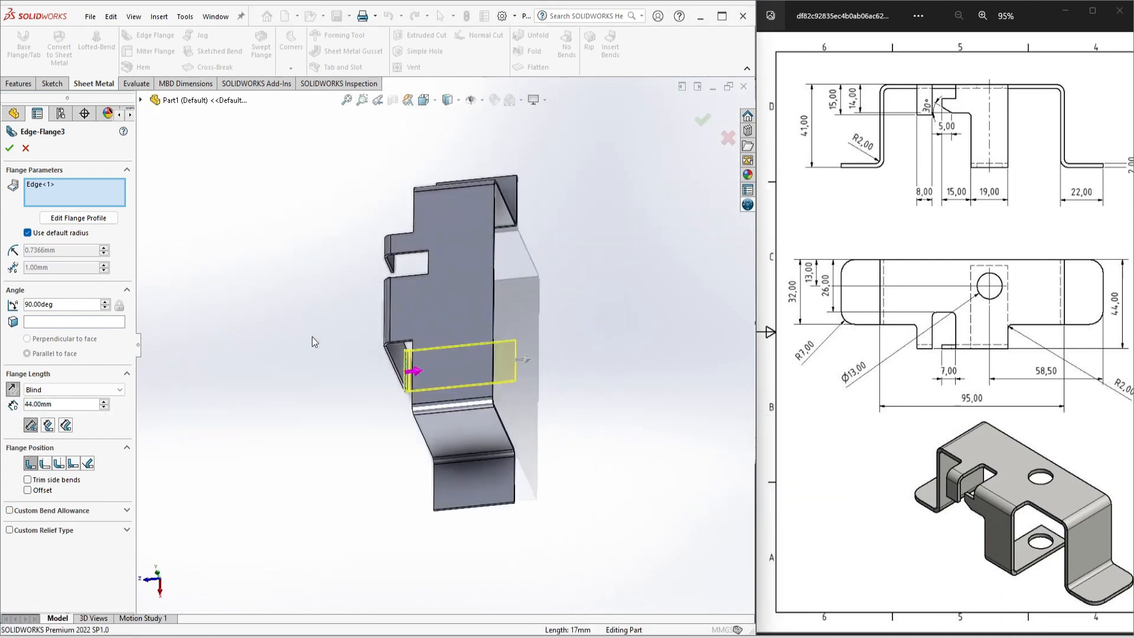
pyautogui.scroll(-5, 489, 391)
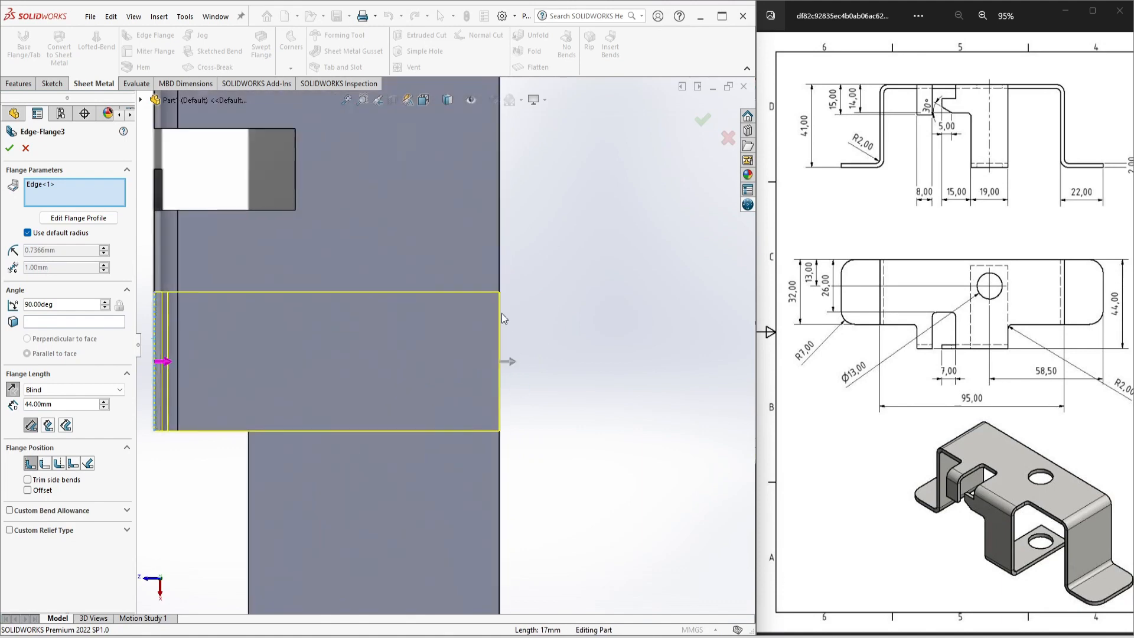
pyautogui.click(10, 150)
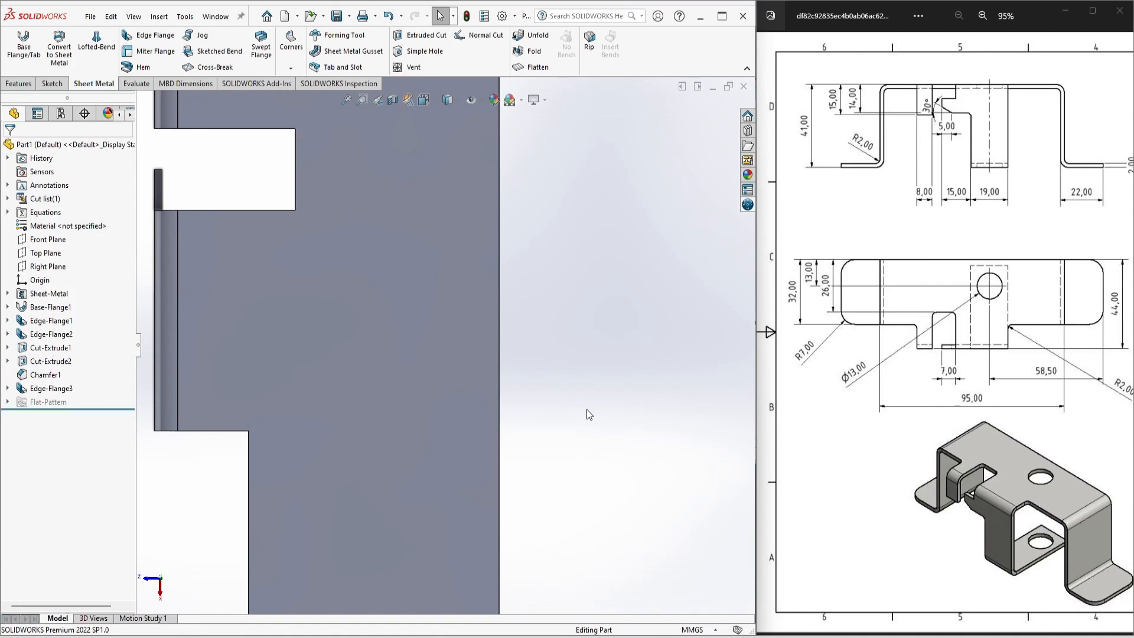
# Open a sketch on the bracket's top face and draw a circle about 16 mm in diameter near the rear edge, above the long leg.
pyautogui.hotkey('ctrl', '7')
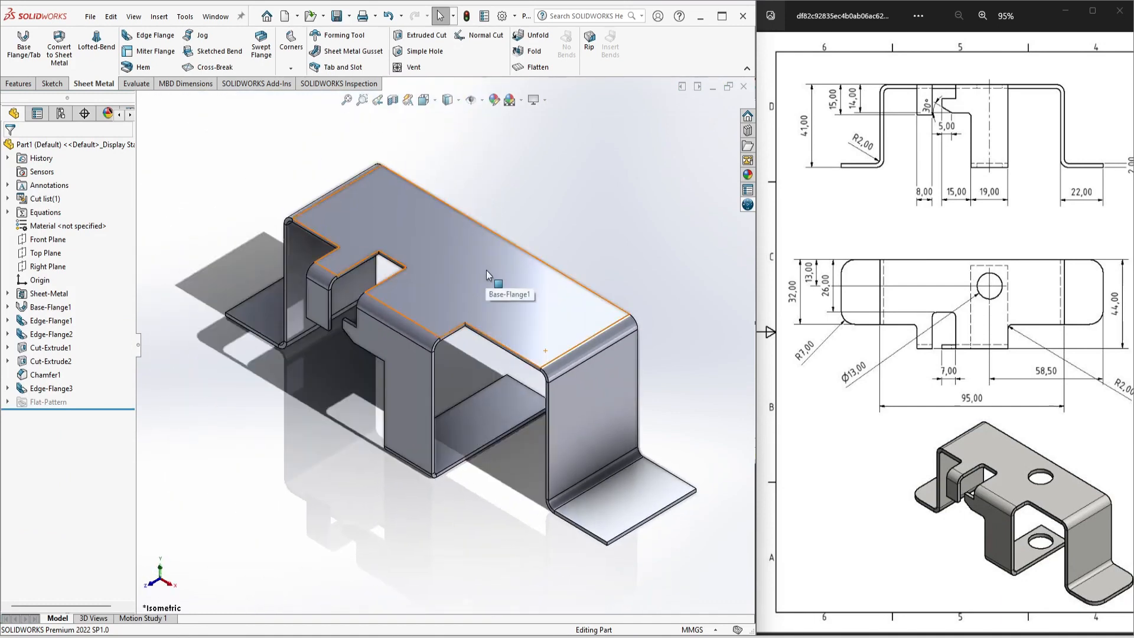
pyautogui.click(487, 270)
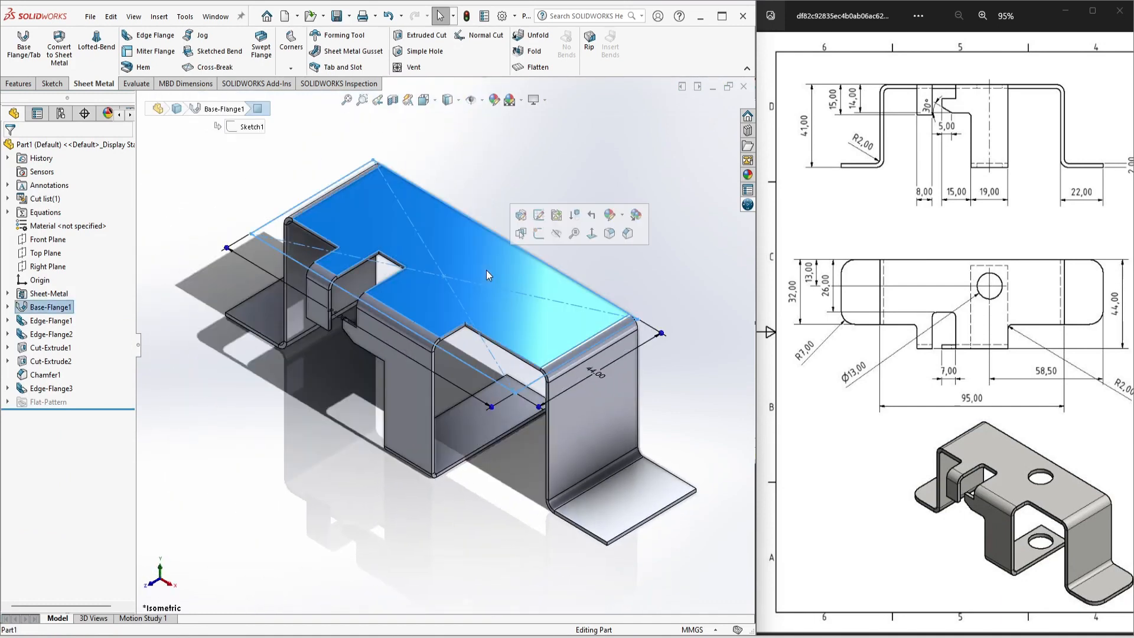
pyautogui.click(544, 235)
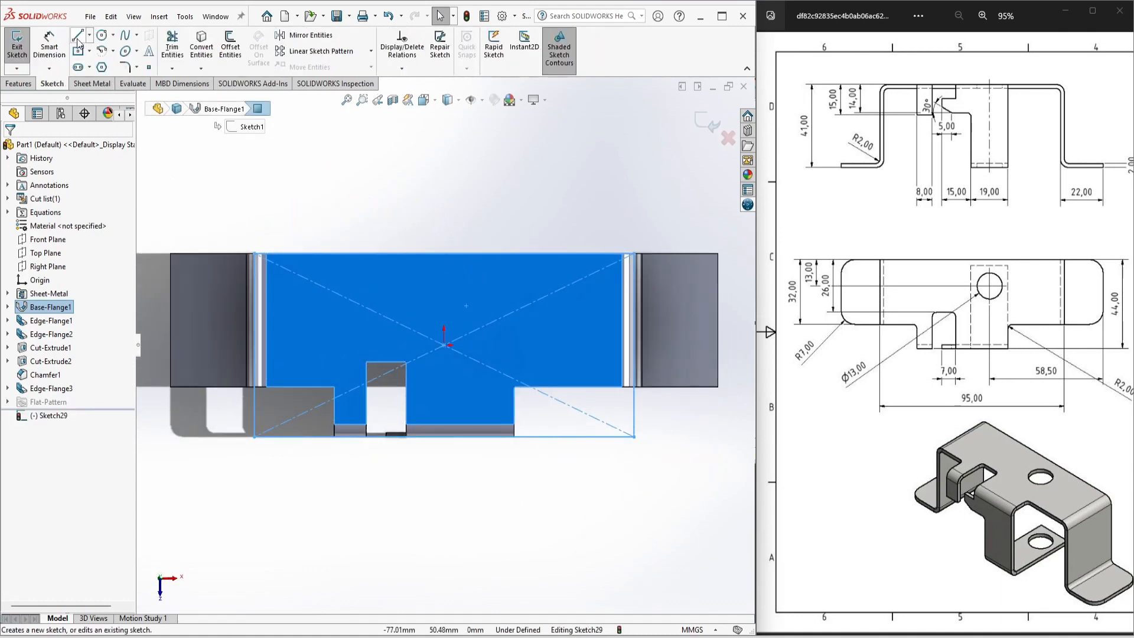
pyautogui.click(102, 37)
pyautogui.click(506, 296)
pyautogui.click(519, 325)
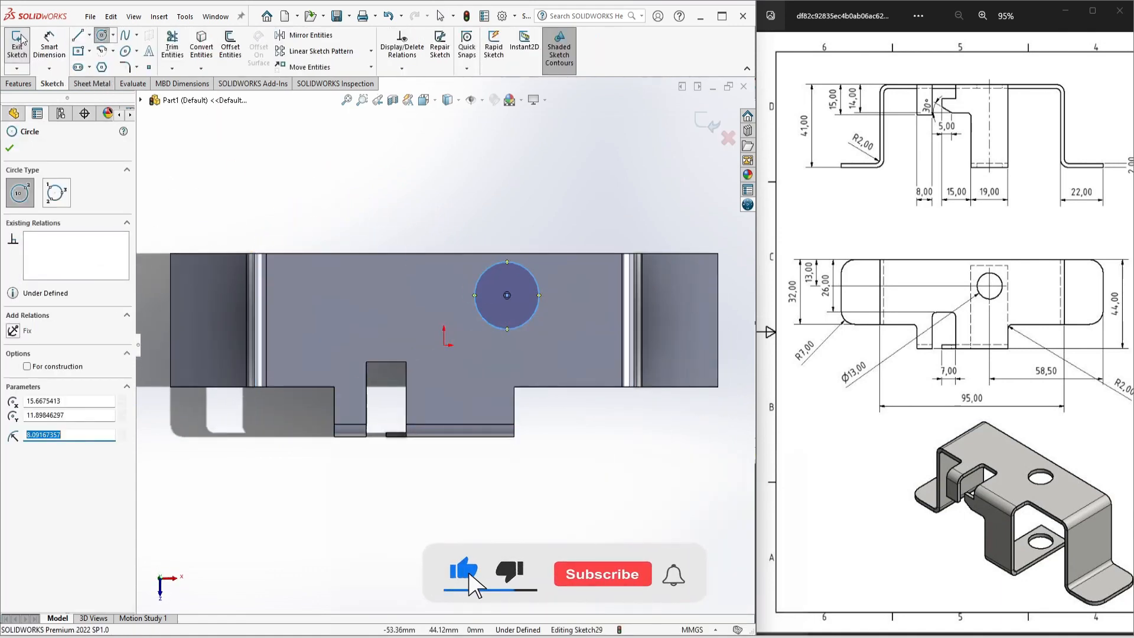
# Dimension the circle on the top face with a diameter of 13 mm.
pyautogui.click(49, 46)
pyautogui.click(483, 270)
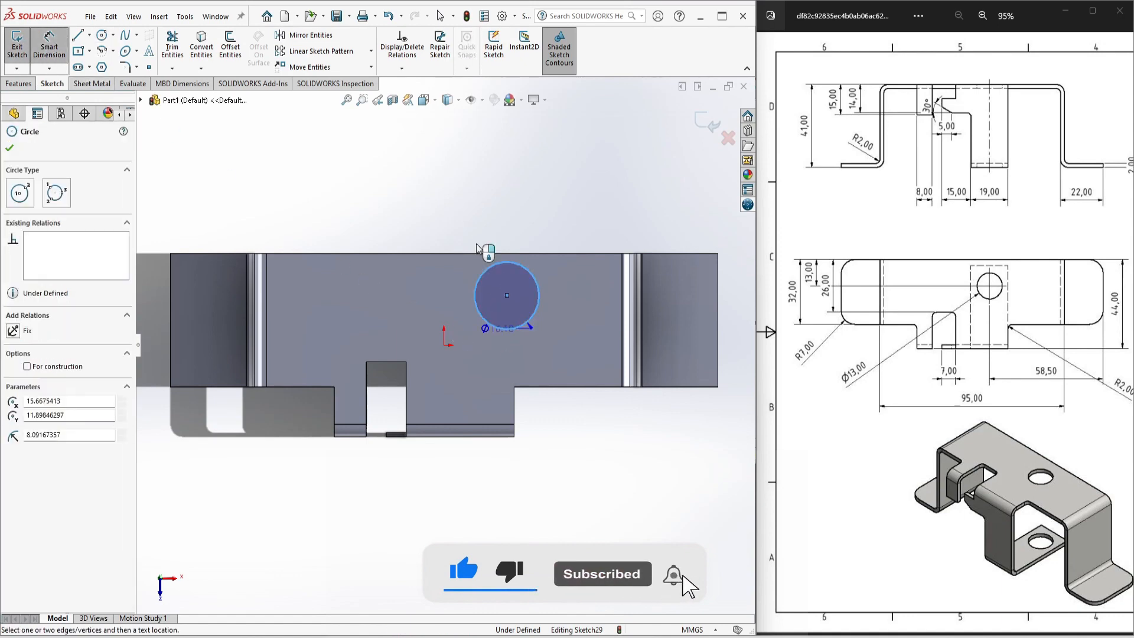
pyautogui.click(463, 203)
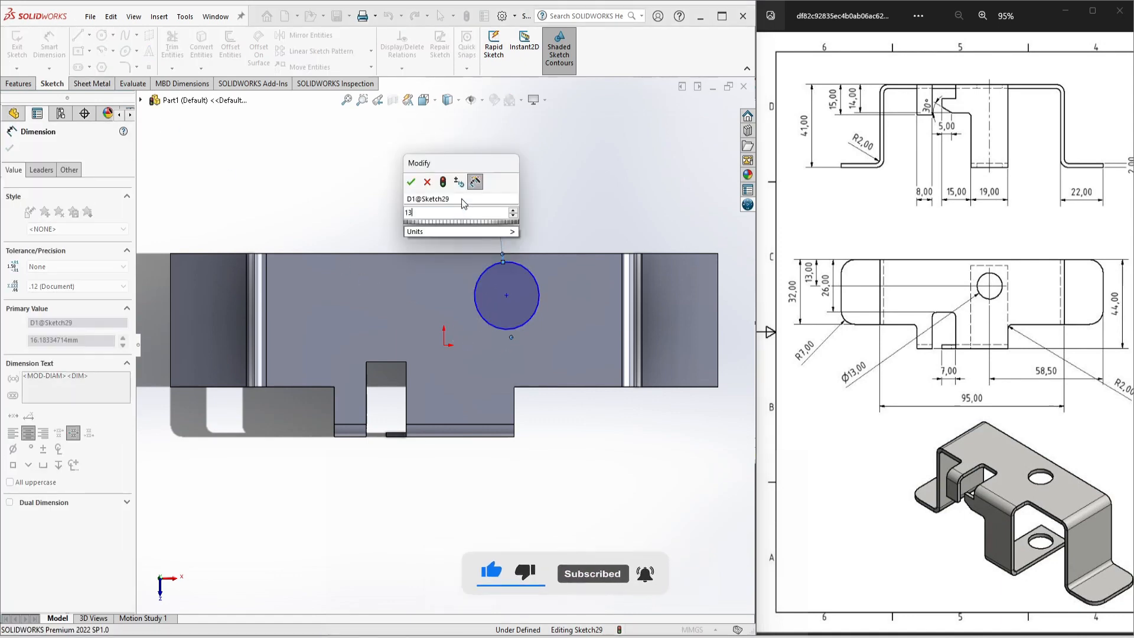
pyautogui.write('13')
pyautogui.press('Return')
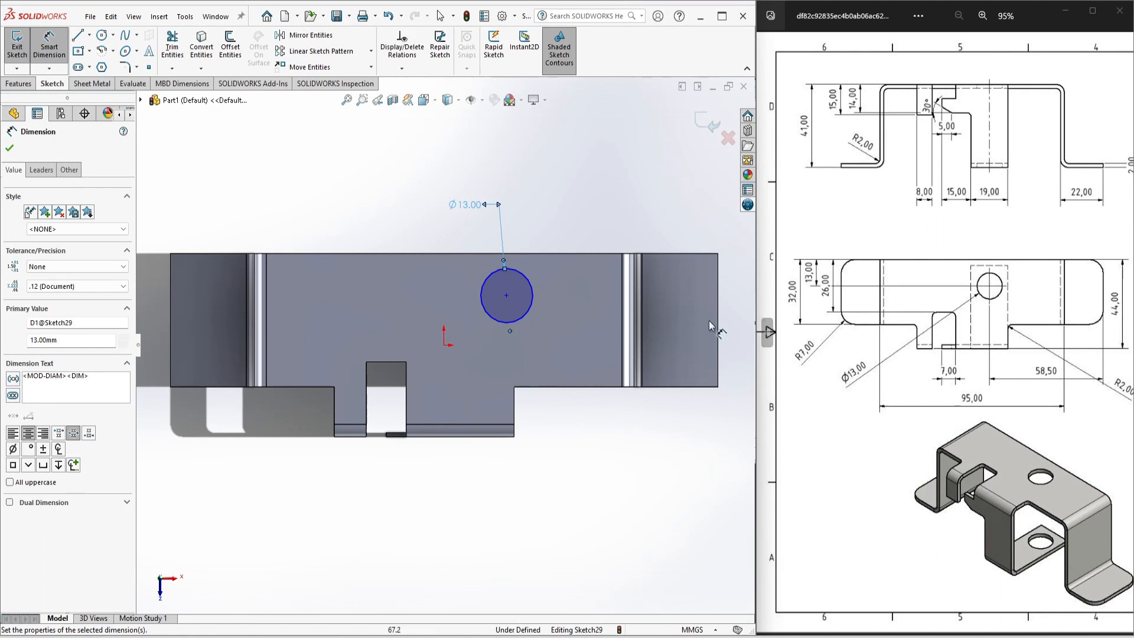
# Dimension the circle's center 58.5 mm from the outer end edge of the foot on the plain side.
pyautogui.click(506, 295)
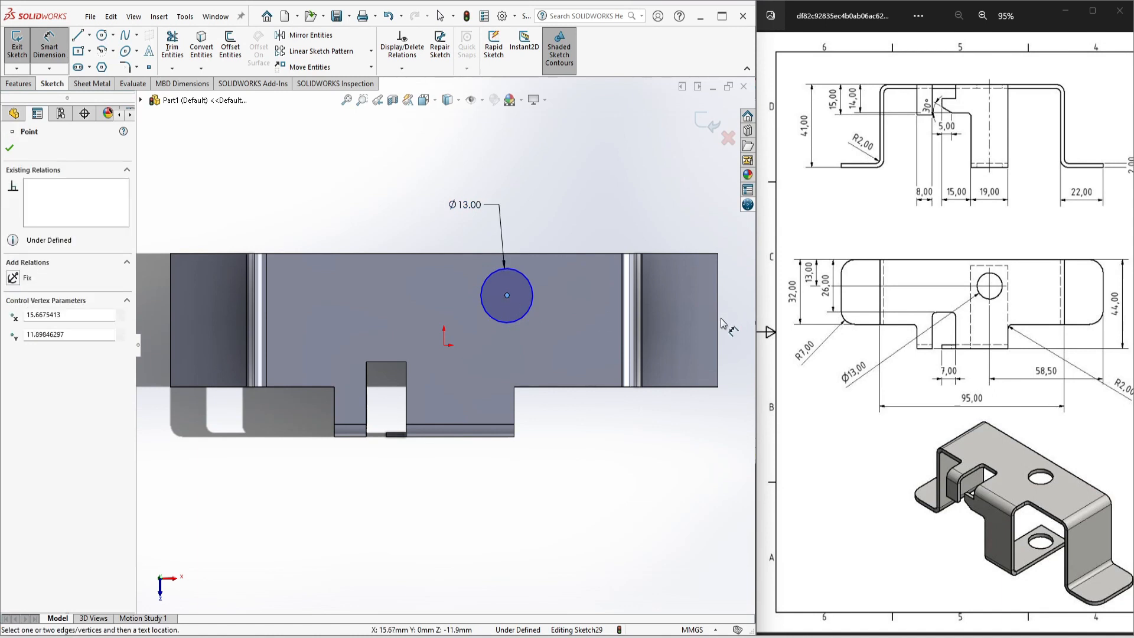
pyautogui.click(718, 319)
pyautogui.click(618, 212)
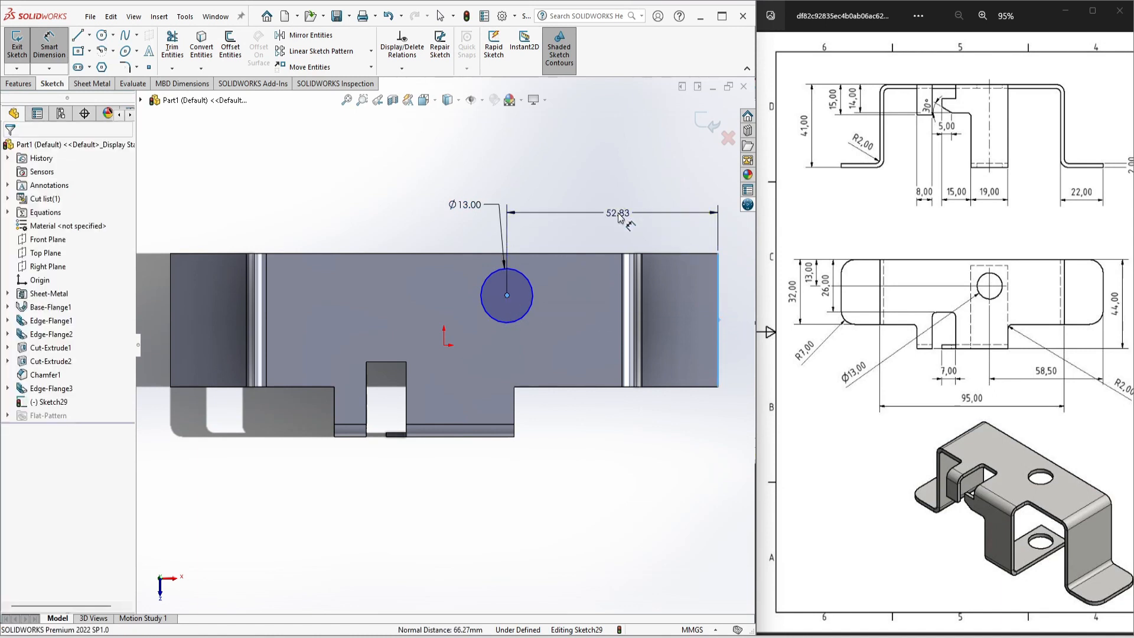
pyautogui.write('58.5')
pyautogui.press('Return')
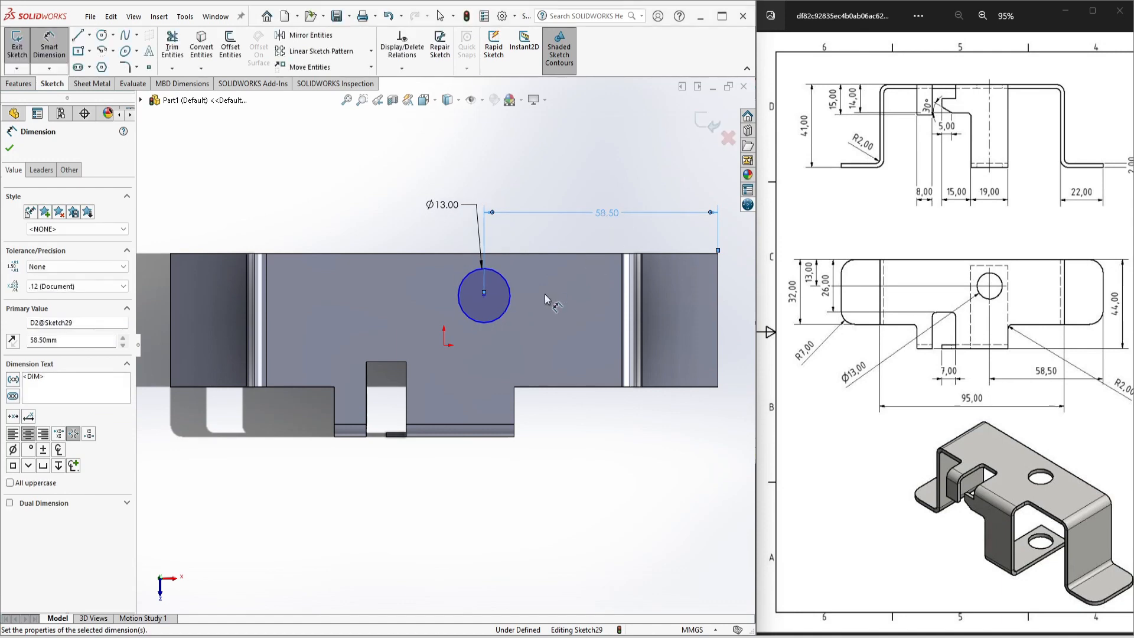
# Dimension the circle's center 13 mm from the bracket's rear edge and finish dimensioning.
pyautogui.click(483, 295)
pyautogui.click(435, 254)
pyautogui.click(373, 207)
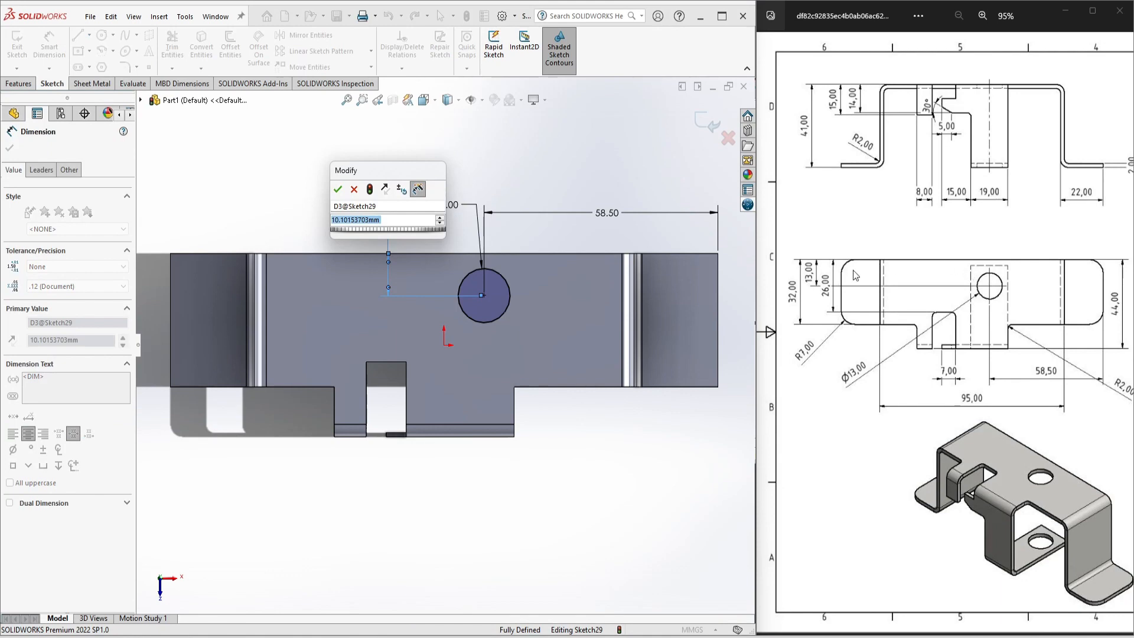
pyautogui.write('13')
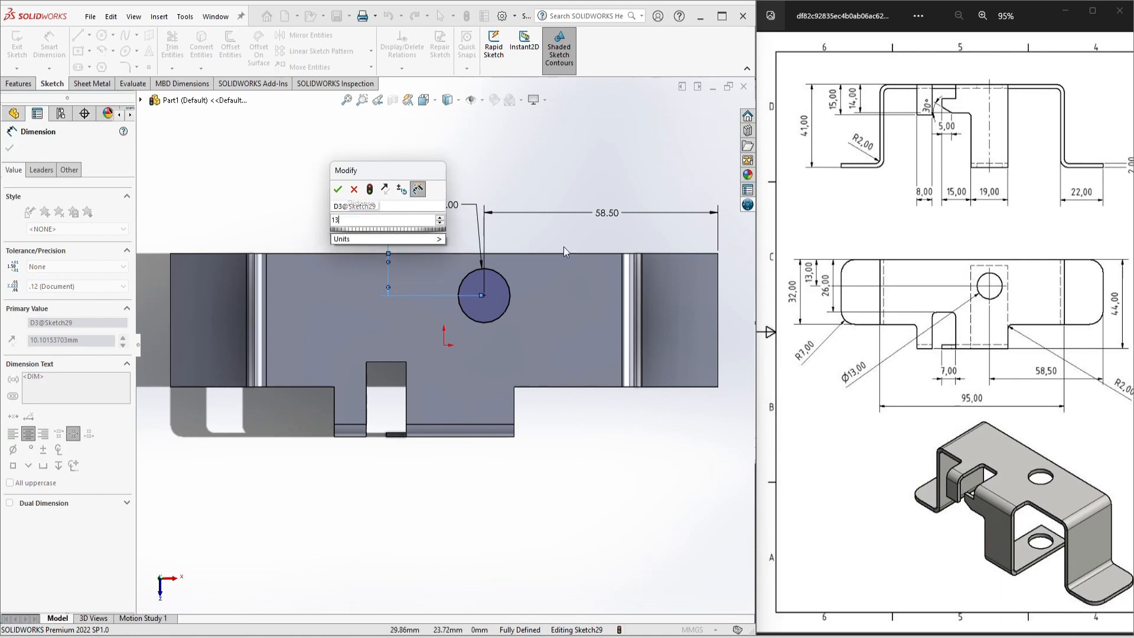
pyautogui.press('Return')
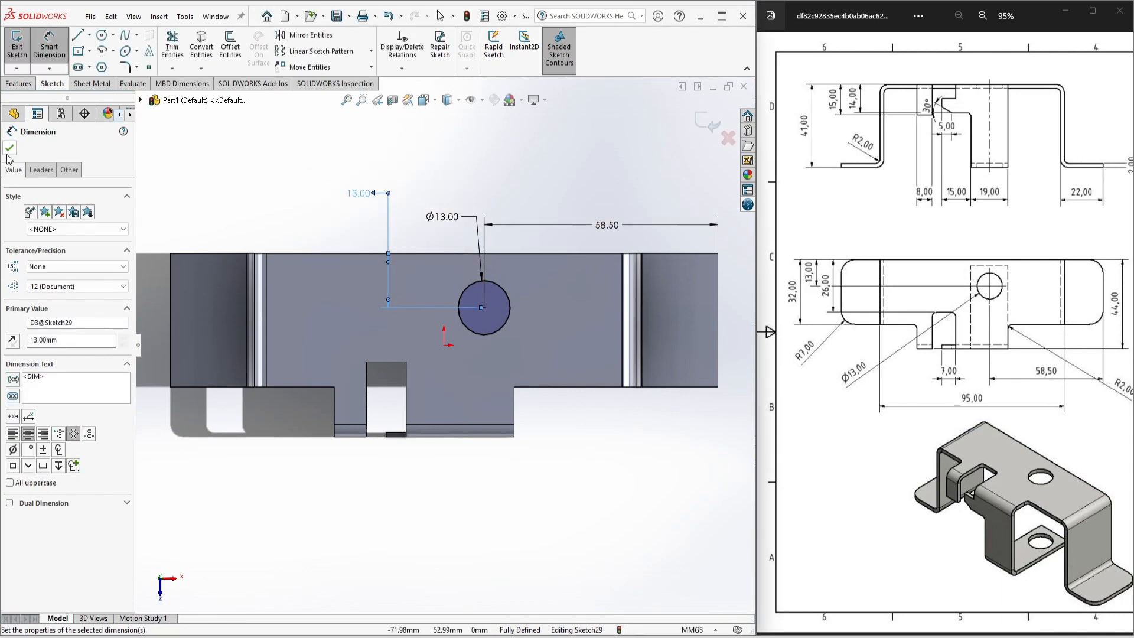
pyautogui.click(10, 148)
# Cut the 13 mm circle through all, piercing both the top face and the lower flange.
pyautogui.click(19, 84)
pyautogui.click(176, 45)
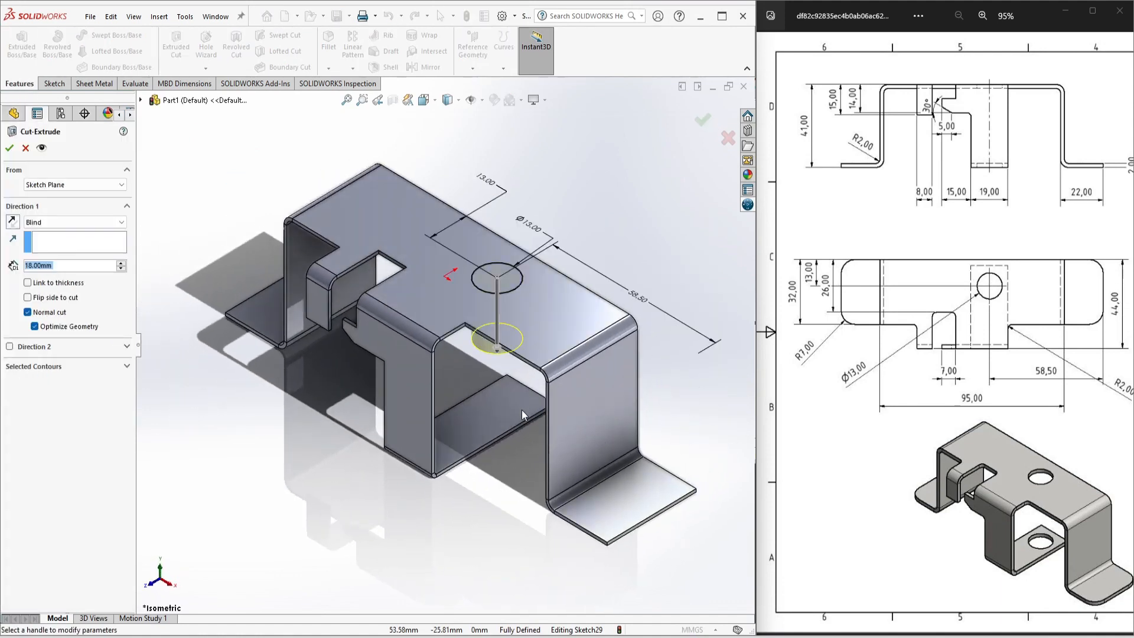
pyautogui.click(94, 227)
pyautogui.click(90, 239)
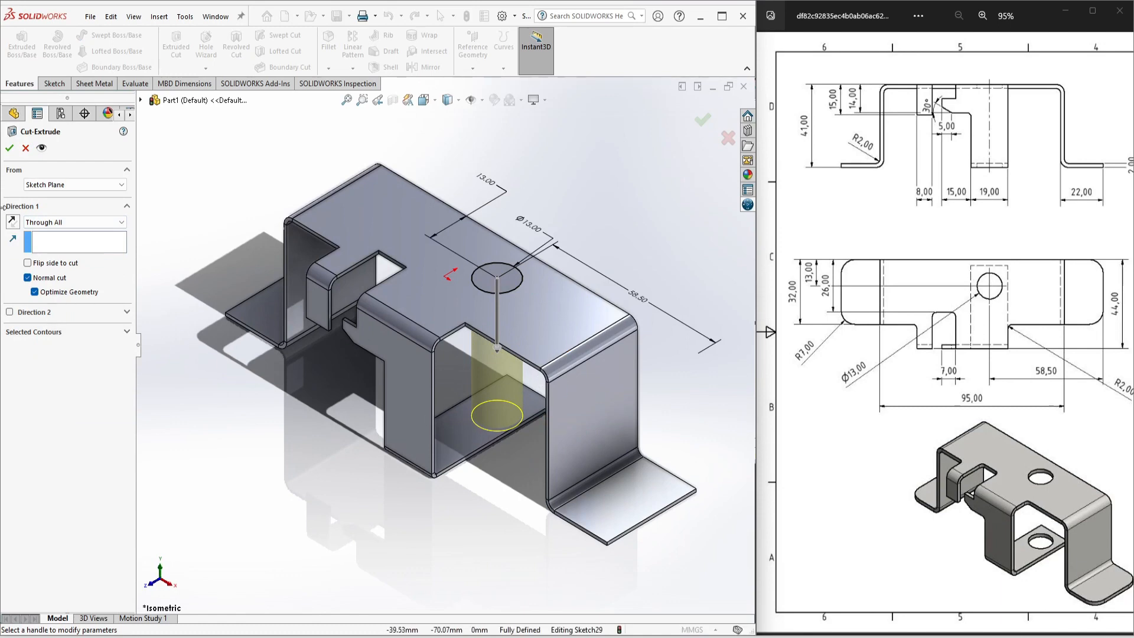
pyautogui.click(9, 147)
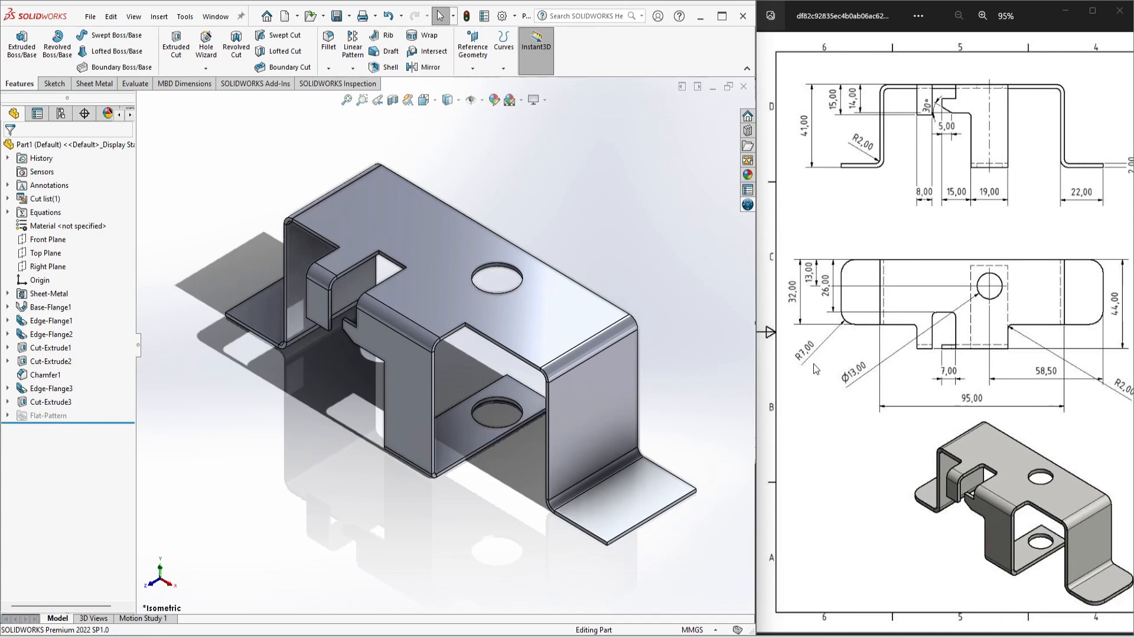
# Start a fillet and select the two outer corner edges of the foot on the side away from the hook cutout.
pyautogui.click(329, 69)
pyautogui.click(341, 83)
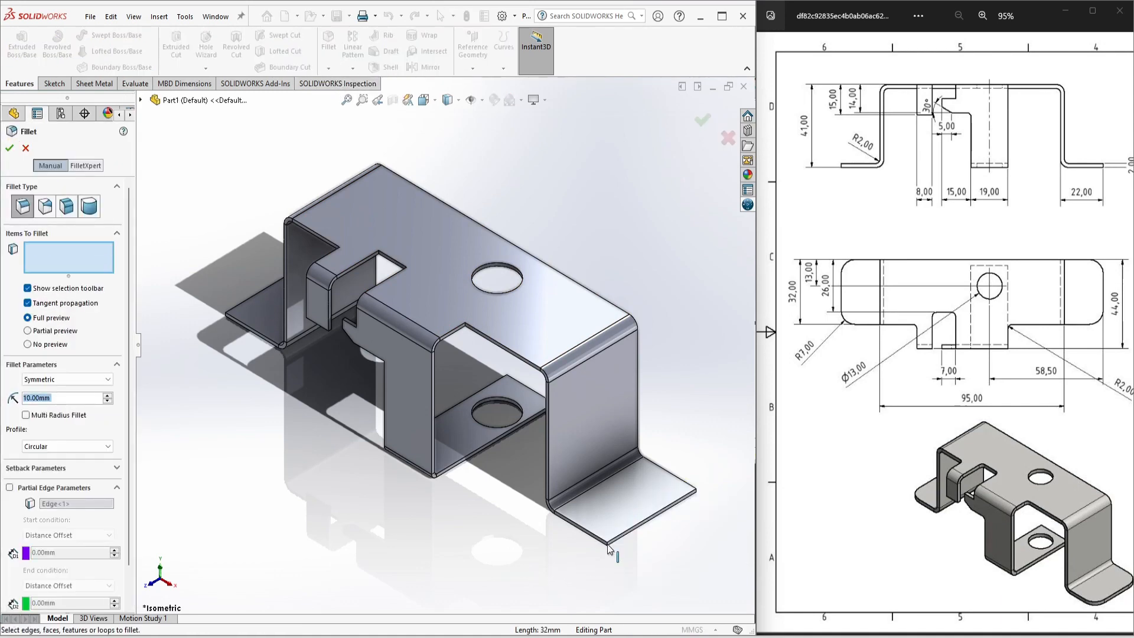
pyautogui.scroll(-5, 608, 546)
pyautogui.click(555, 458)
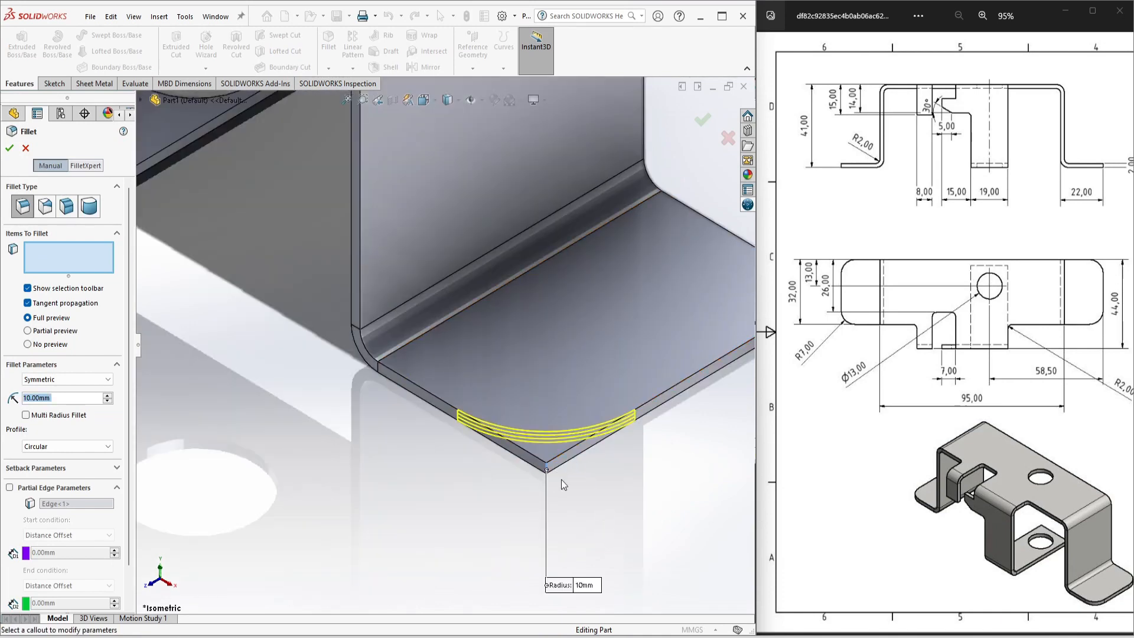
pyautogui.scroll(3, 592, 449)
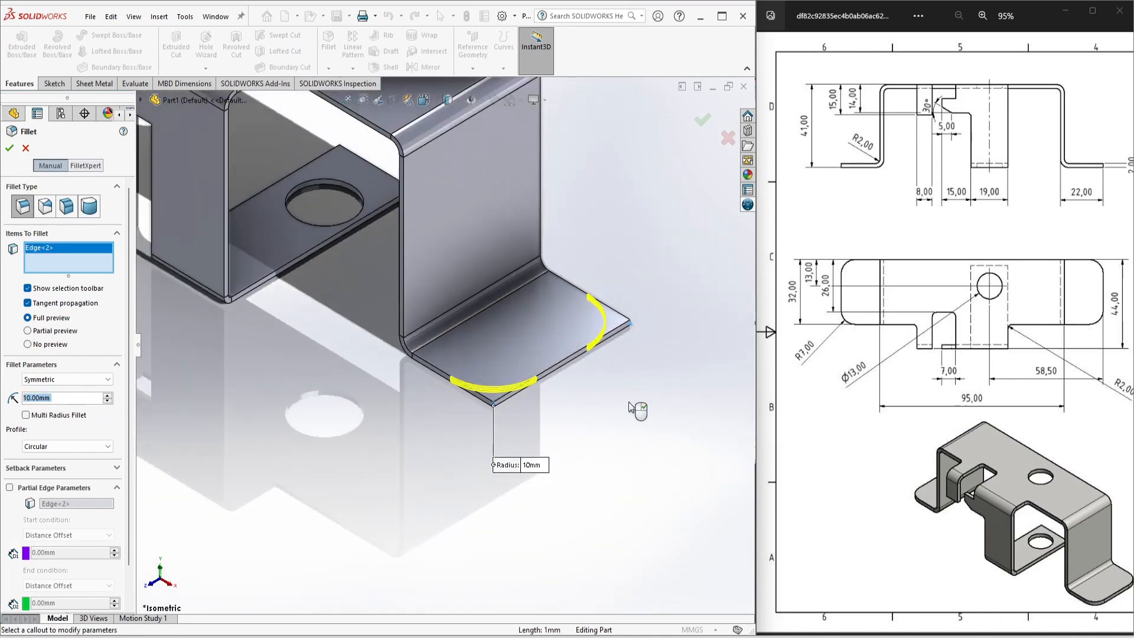
pyautogui.click(631, 328)
# Add the opposite foot's two outer corner edges and create the fillet with a 7 mm radius.
pyautogui.scroll(3, 304, 370)
pyautogui.scroll(-6, 329, 311)
pyautogui.scroll(-6, 413, 223)
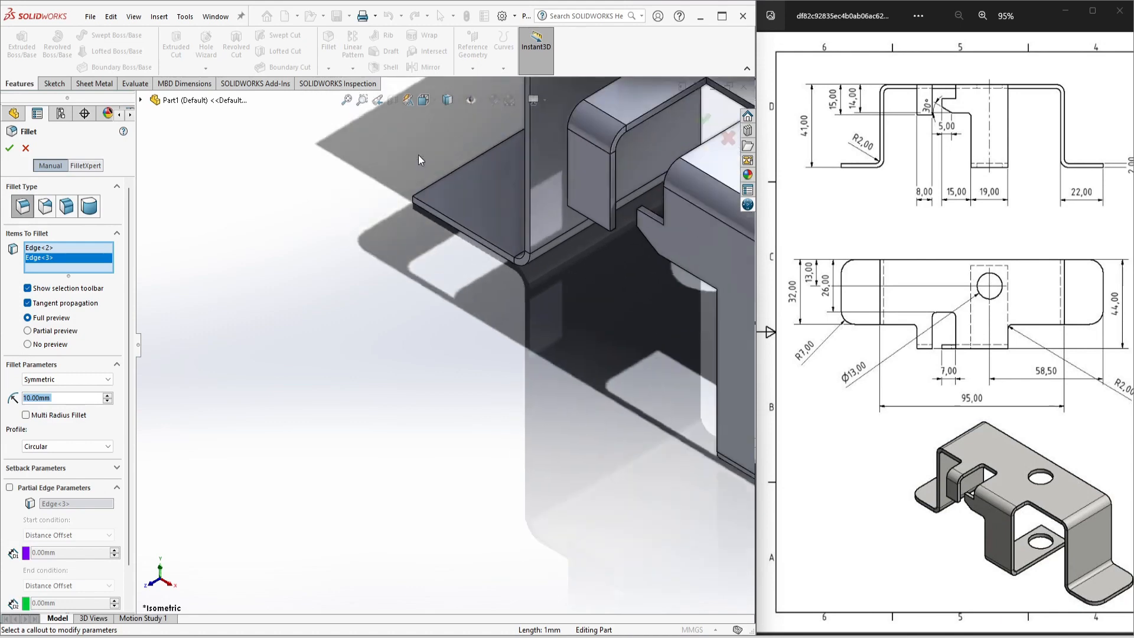
pyautogui.click(408, 282)
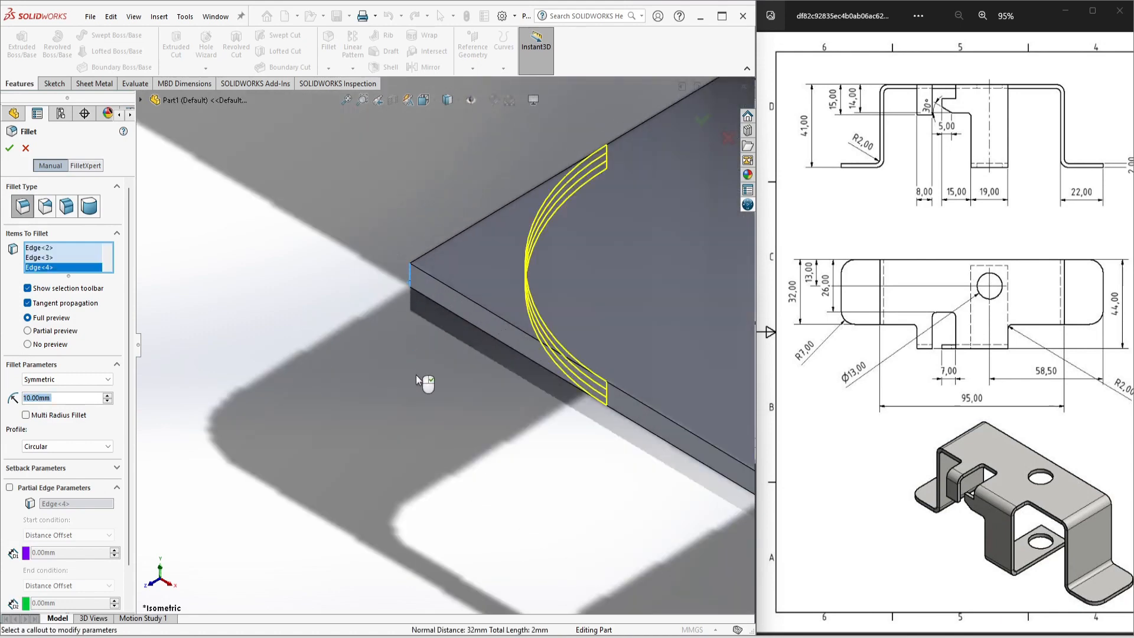
pyautogui.scroll(5, 416, 380)
pyautogui.moveTo(415, 380); pyautogui.dragTo(499, 432, button='middle')
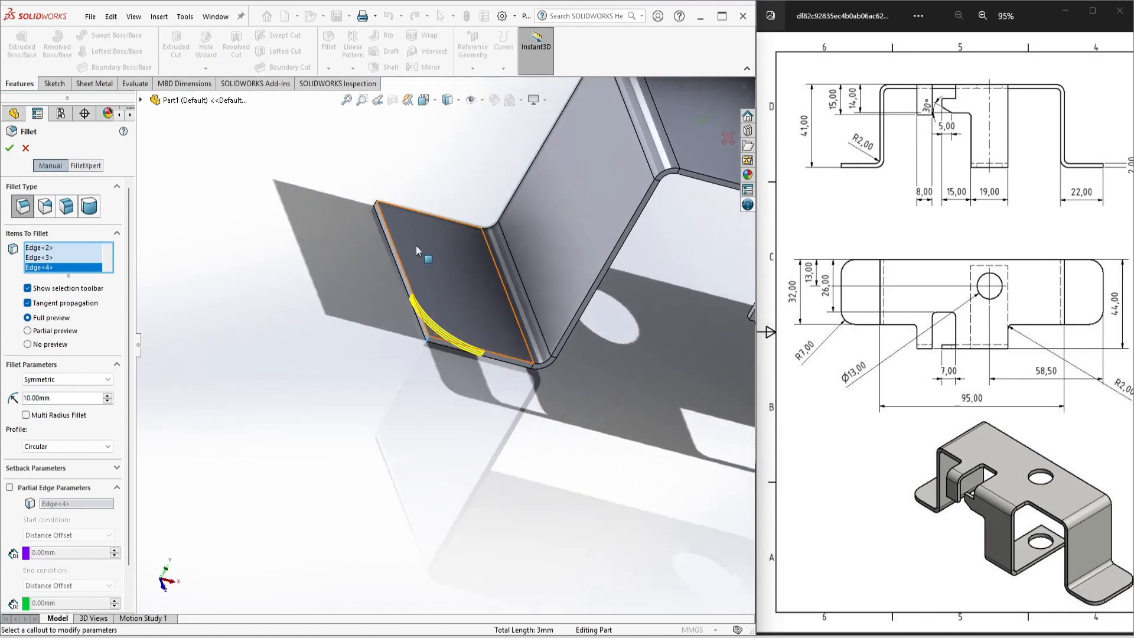
pyautogui.scroll(-5, 351, 201)
pyautogui.click(348, 204)
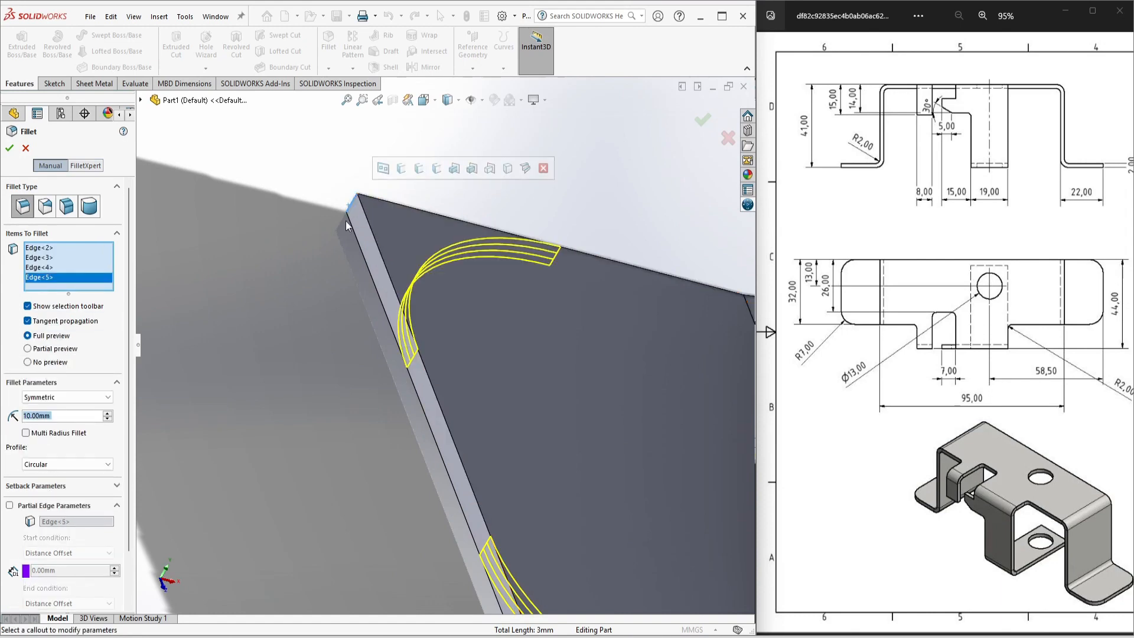
pyautogui.scroll(5, 349, 206)
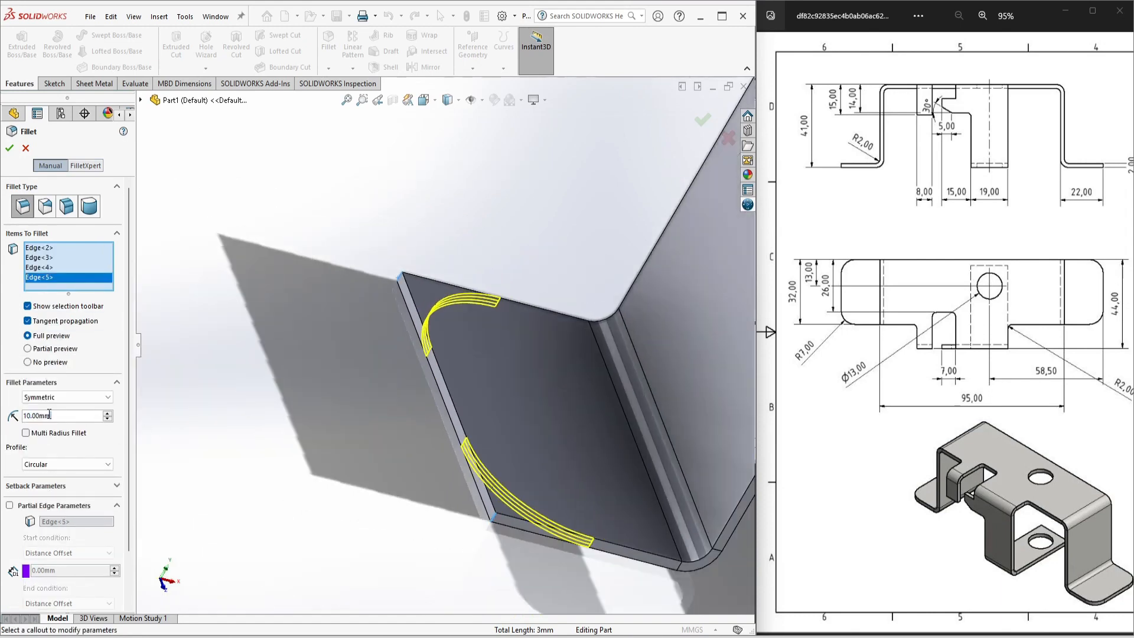
pyautogui.write('7')
pyautogui.press('Return')
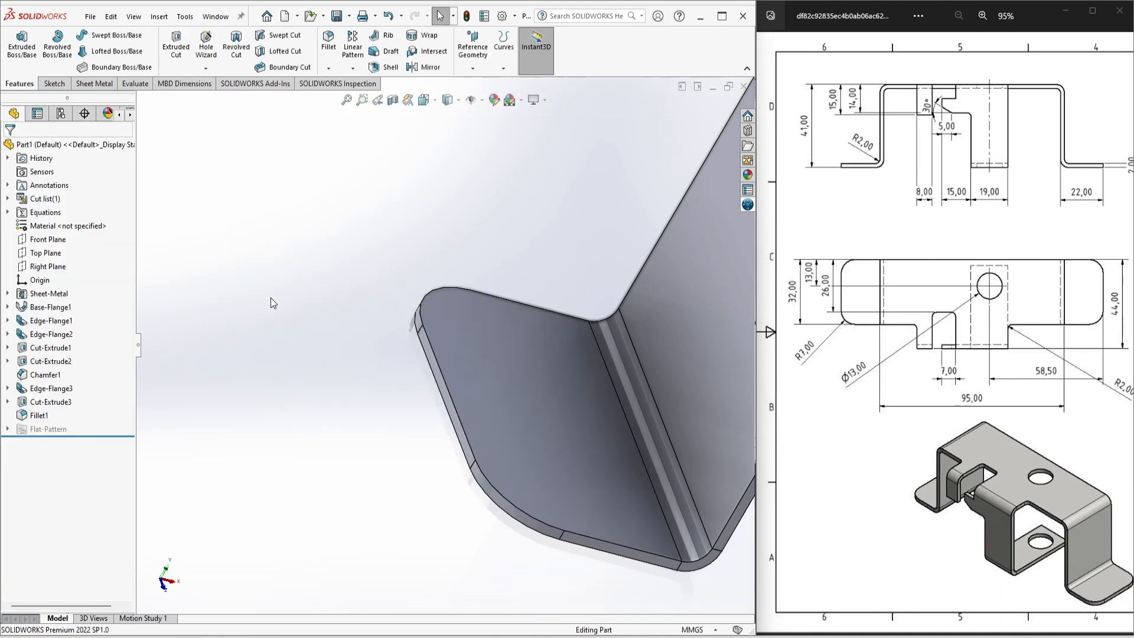
pyautogui.hotkey('ctrl', '7')
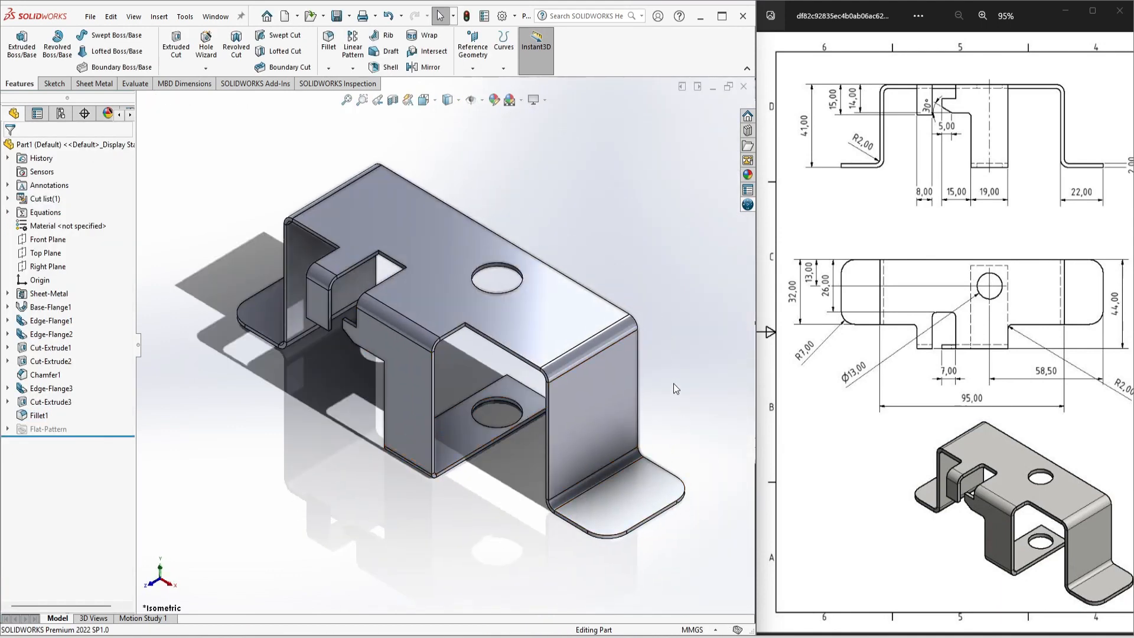
# Change the whole part's appearance color to light pink.
pyautogui.click(493, 100)
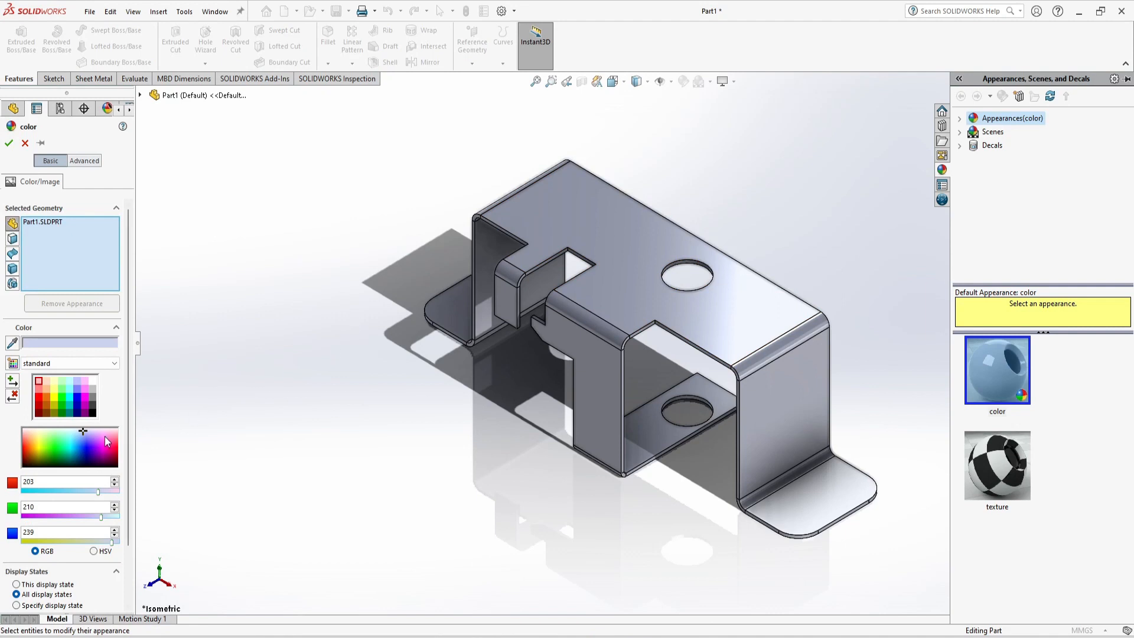
pyautogui.moveTo(104, 436); pyautogui.dragTo(112, 437)
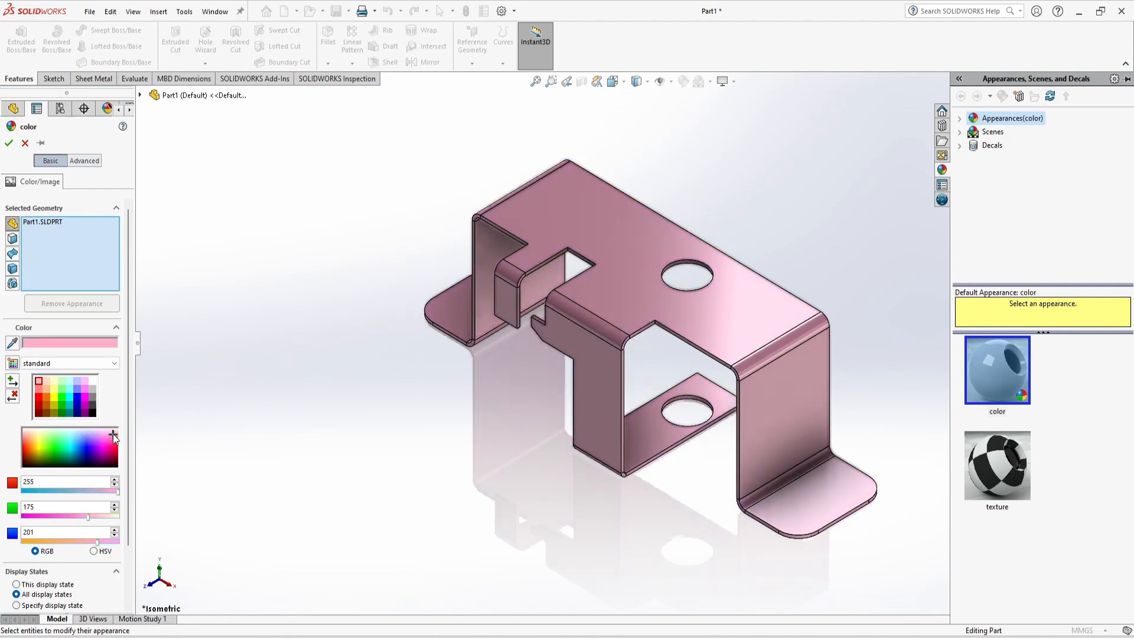
pyautogui.click(114, 433)
pyautogui.click(113, 434)
pyautogui.click(115, 434)
pyautogui.click(9, 143)
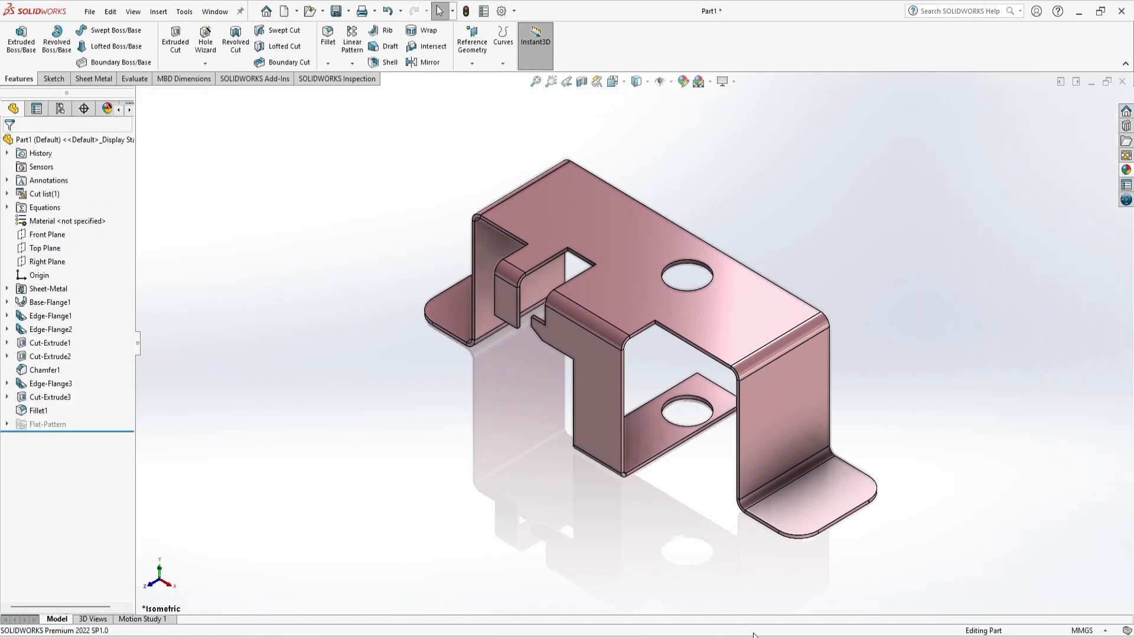
# Switch to the Part7 document to examine how its faces are colored, and return to Part1.
pyautogui.click(712, 599)
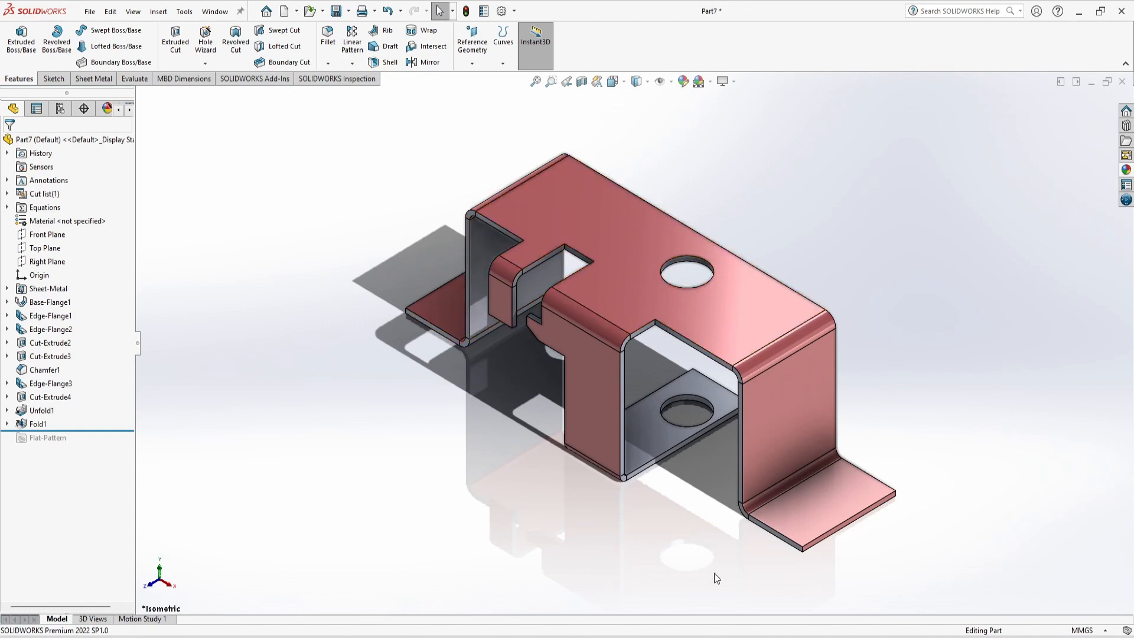
pyautogui.moveTo(749, 637)
pyautogui.click(813, 591)
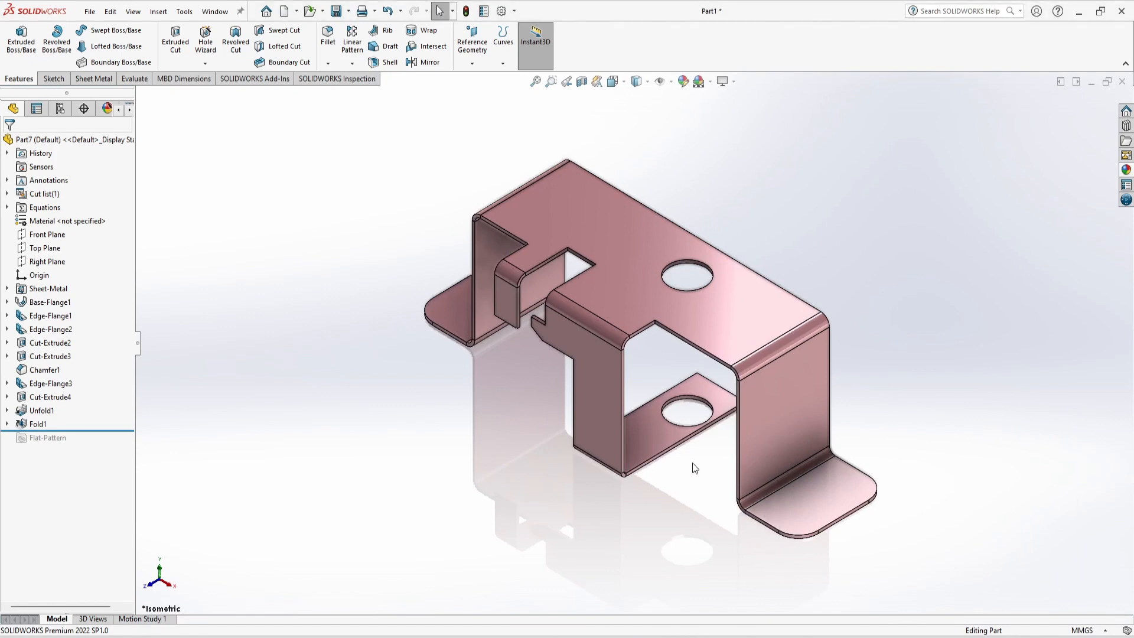
# Select the lower flange's upper face, the inner face of the leg beside the hook, and that leg's foot edge faces including the rounded corner.
pyautogui.click(647, 444)
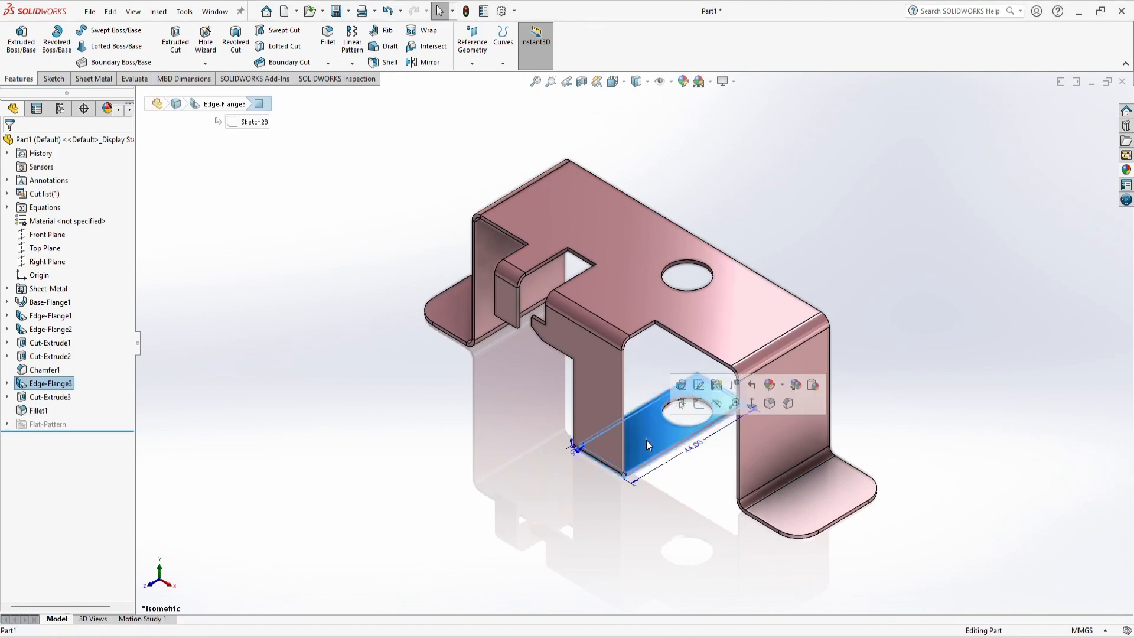
pyautogui.keyDown('ctrl'); pyautogui.click(484, 264); pyautogui.keyUp('ctrl')
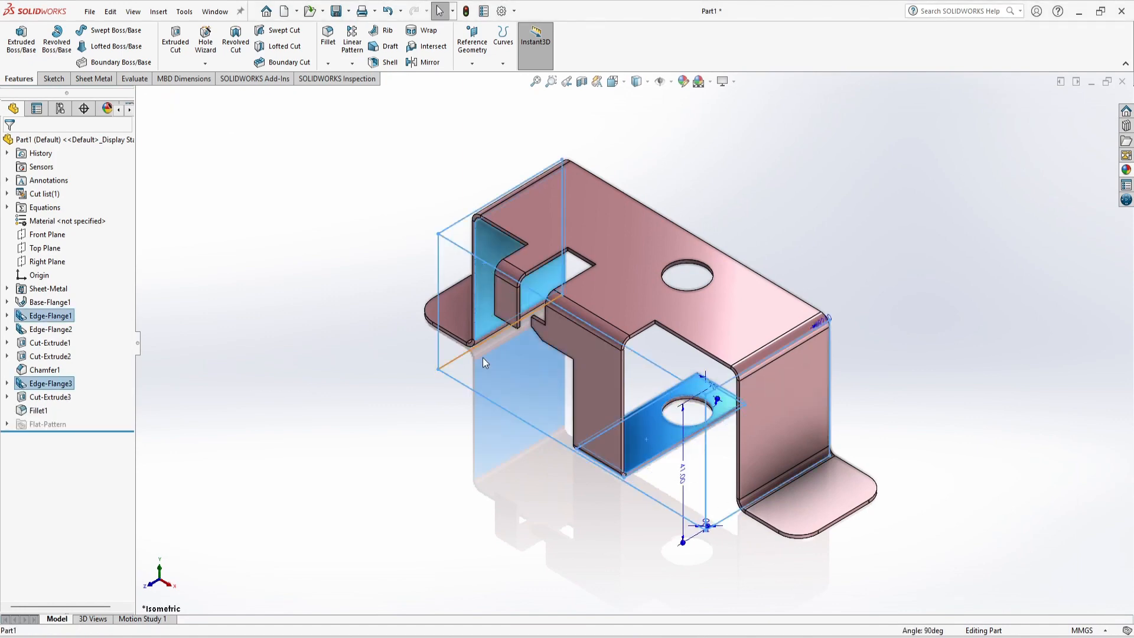
pyautogui.scroll(-7, 448, 343)
pyautogui.keyDown('ctrl'); pyautogui.click(519, 301); pyautogui.keyUp('ctrl')
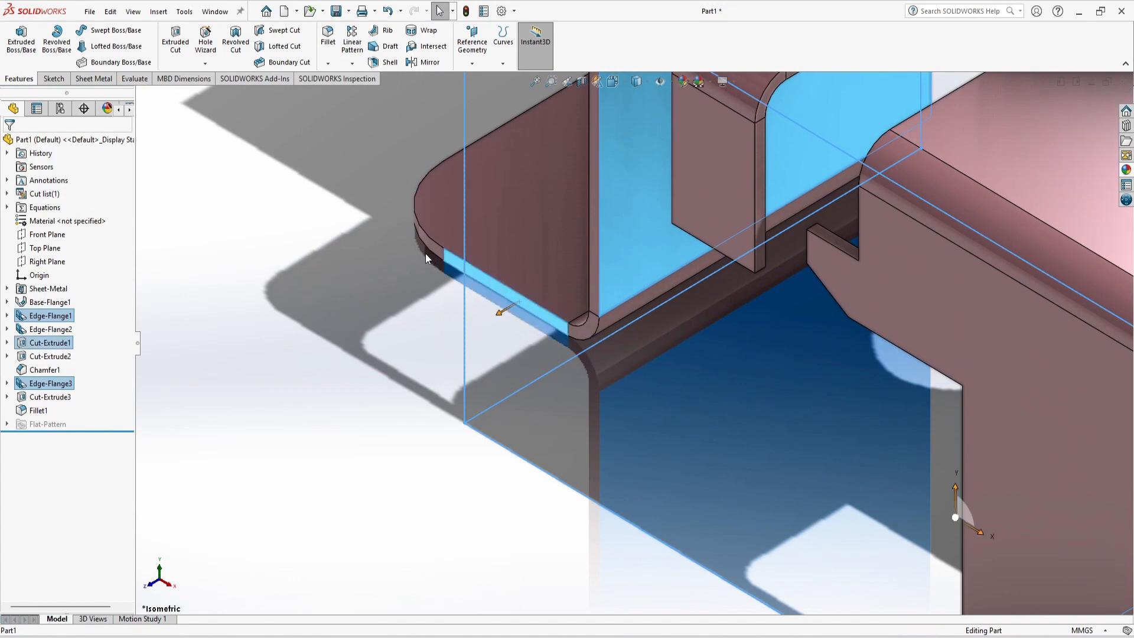
pyautogui.keyDown('ctrl'); pyautogui.click(425, 254); pyautogui.keyUp('ctrl')
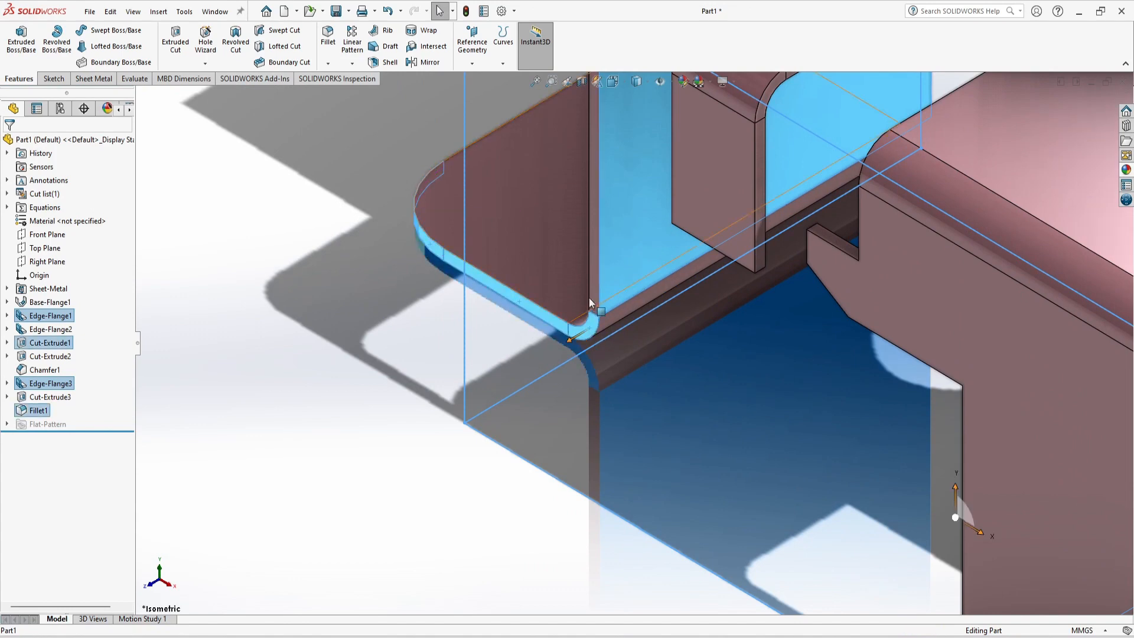
# Add the front edge face of the leg behind the small tab, its upper bend's edge, and the adjoining top-plate edge to the selection.
pyautogui.scroll(3, 589, 303)
pyautogui.scroll(3, 739, 346)
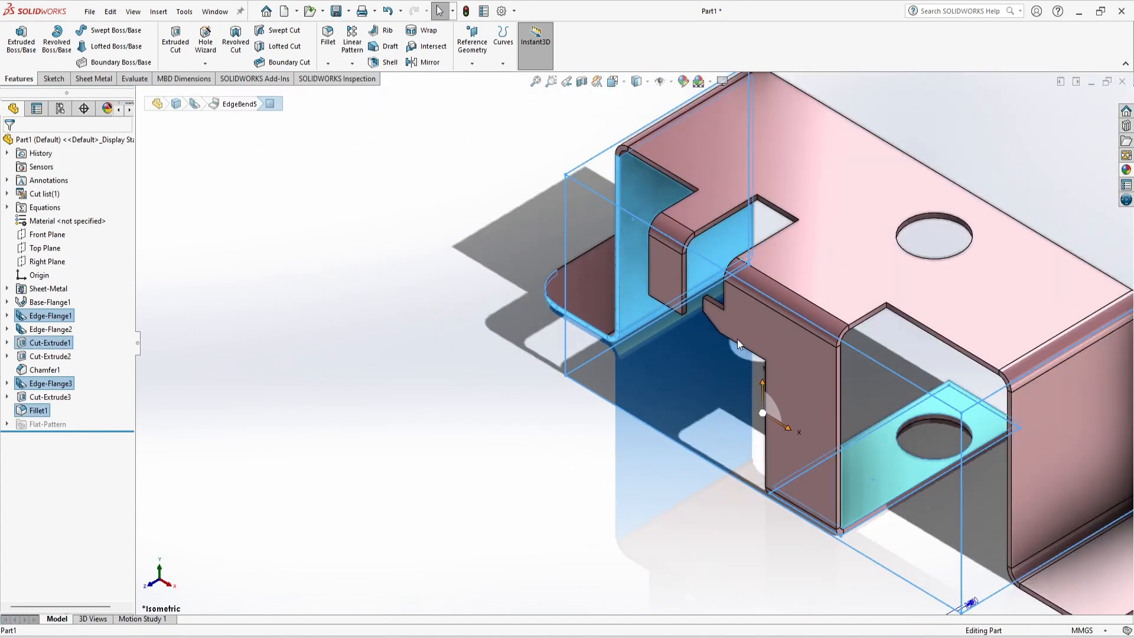
pyautogui.scroll(3, 737, 339)
pyautogui.scroll(-8, 566, 260)
pyautogui.keyDown('ctrl'); pyautogui.click(518, 267); pyautogui.keyUp('ctrl')
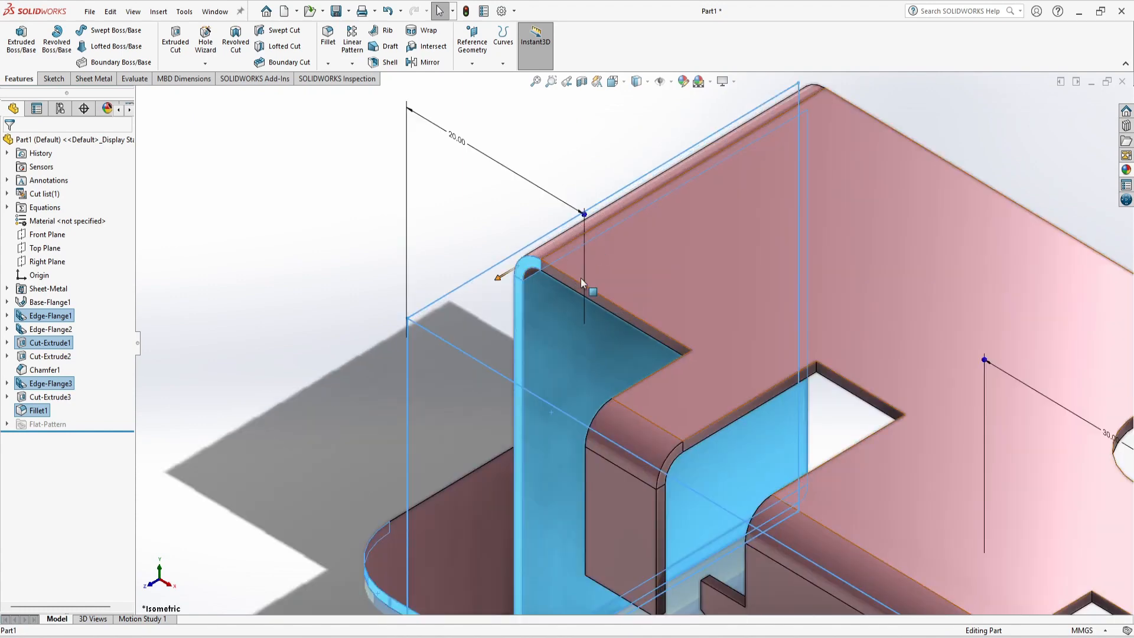
pyautogui.keyDown('ctrl'); pyautogui.click(582, 291); pyautogui.keyUp('ctrl')
pyautogui.scroll(5, 685, 385)
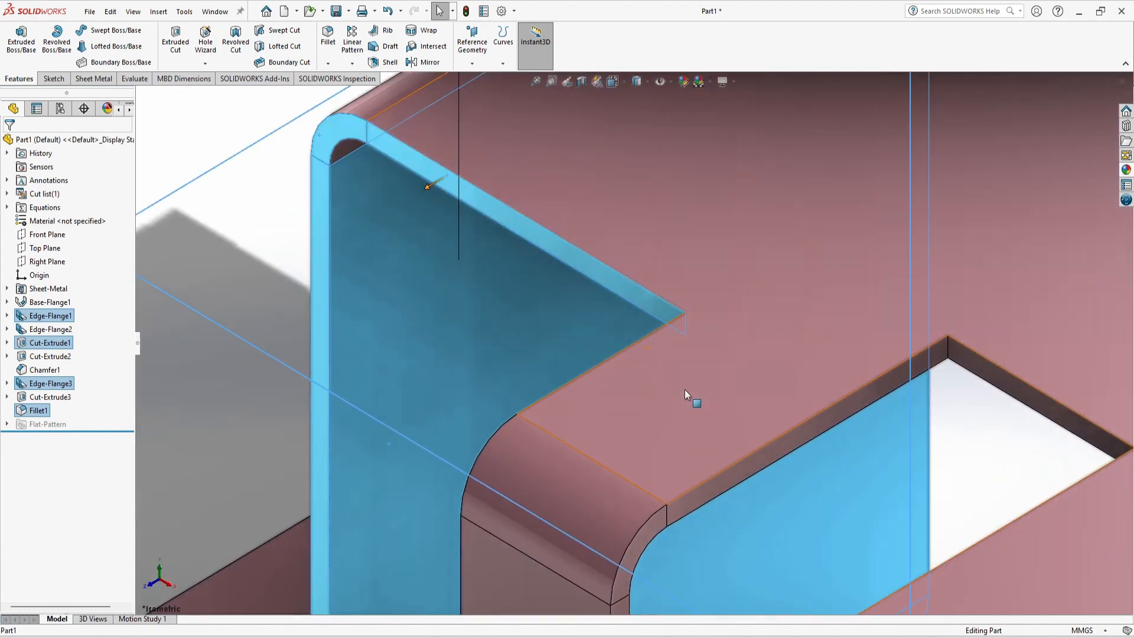
# Add the small tab's side and bend edge faces and the adjoining cutout edge faces in the top plate to the selection.
pyautogui.scroll(-6, 611, 546)
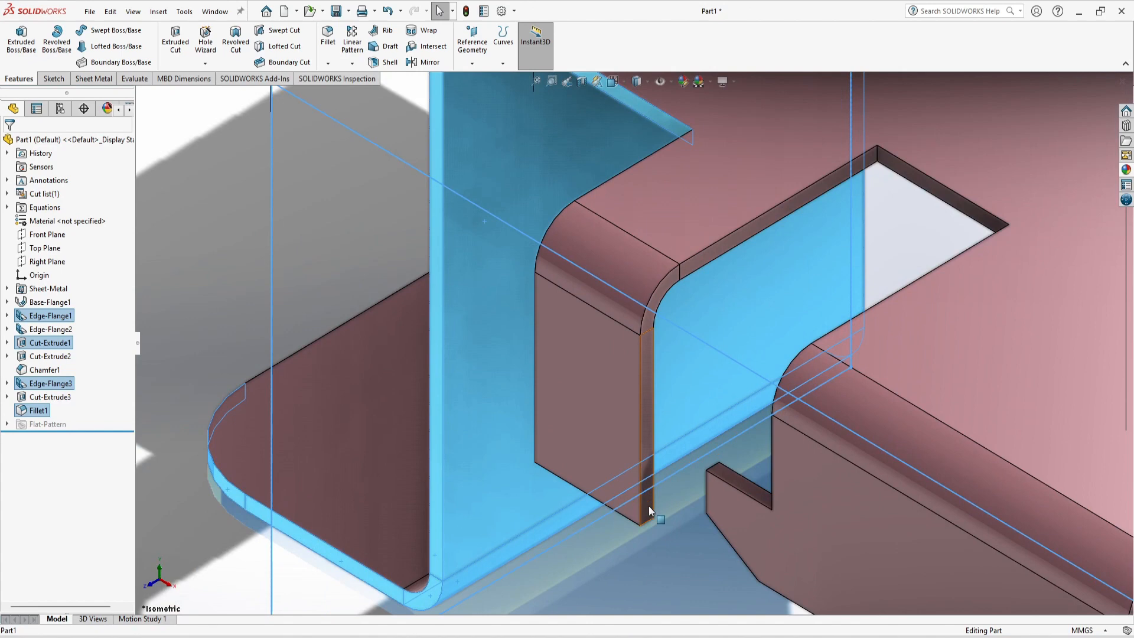
pyautogui.keyDown('ctrl'); pyautogui.click(648, 505); pyautogui.keyUp('ctrl')
pyautogui.keyDown('ctrl'); pyautogui.click(689, 269); pyautogui.keyUp('ctrl')
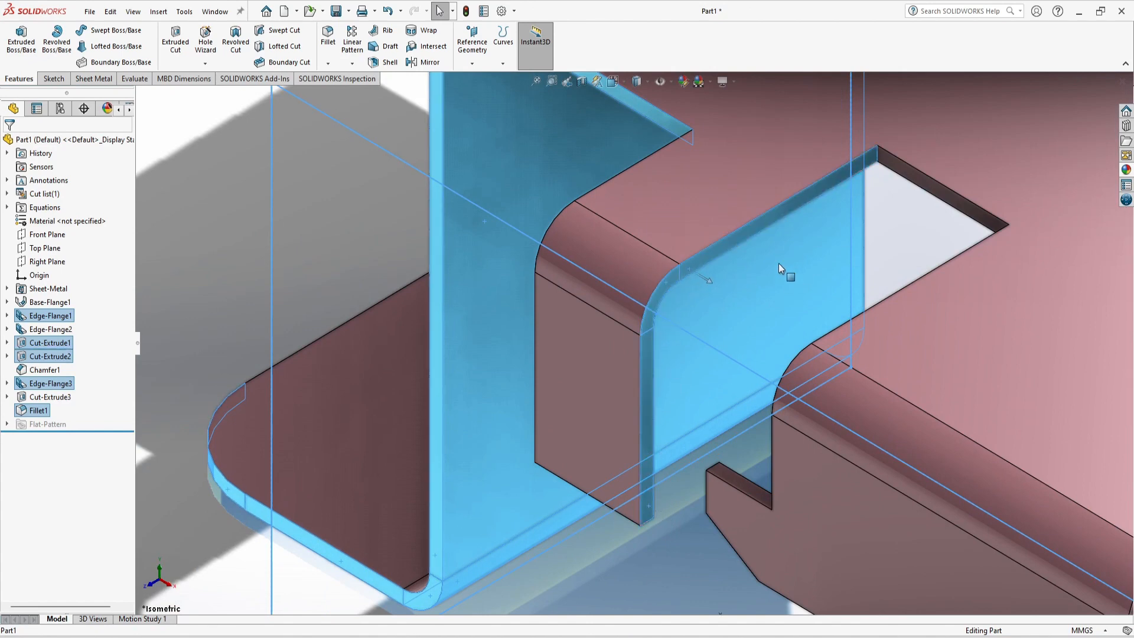
pyautogui.scroll(4, 813, 406)
pyautogui.scroll(-5, 639, 384)
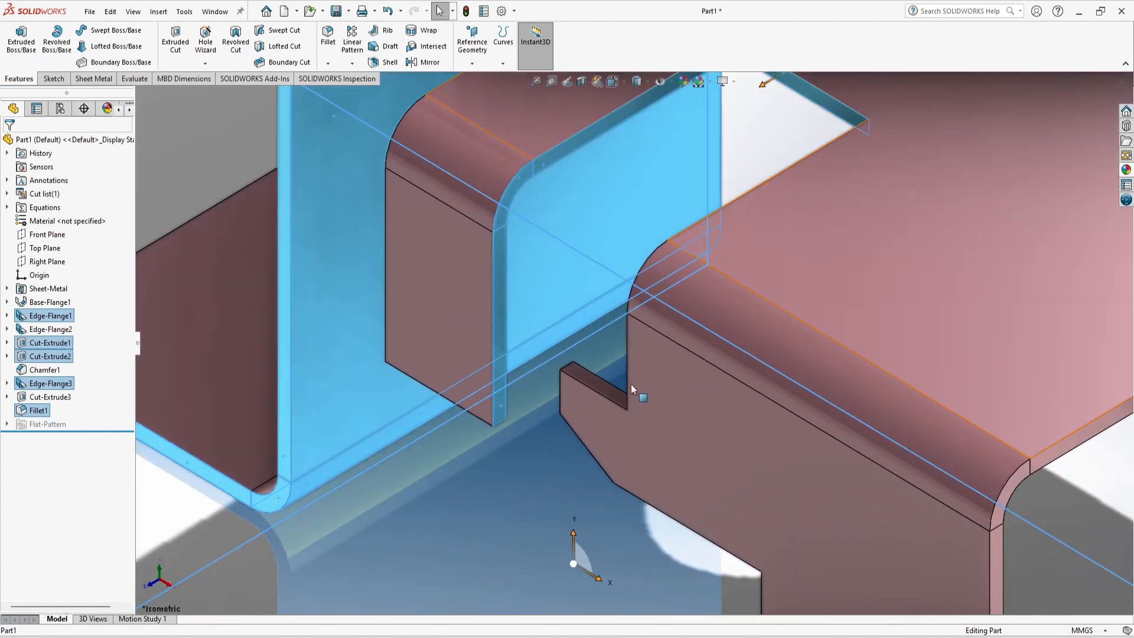
# Add the hook's notch face, the top hole's inner wall, and the lower flange's front edge and bend-end faces to the selection.
pyautogui.scroll(5, 614, 402)
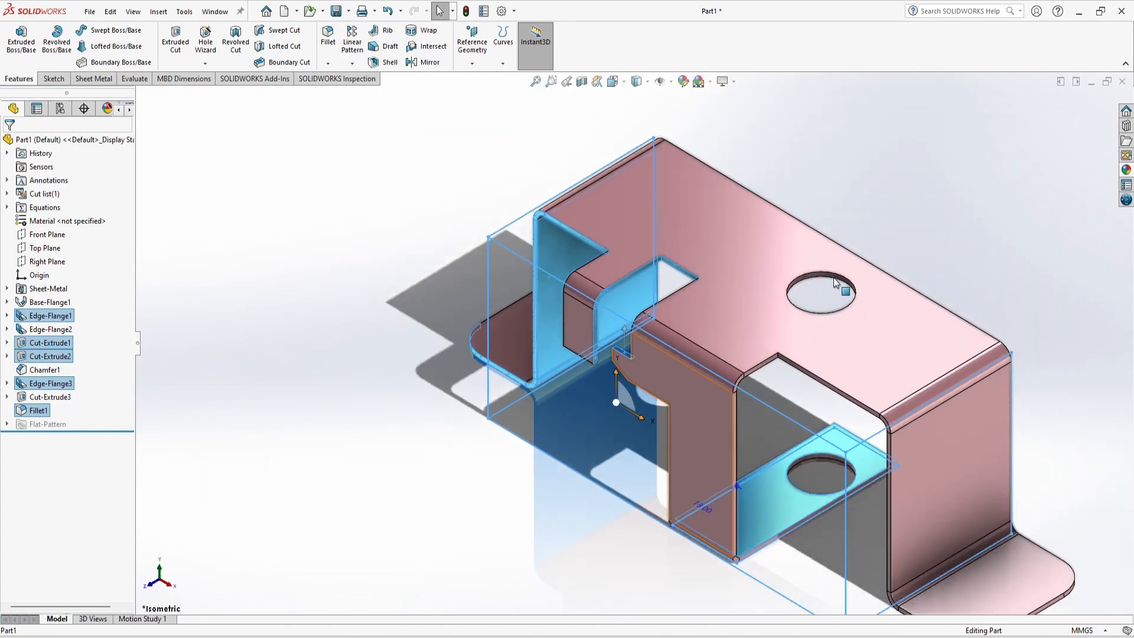
pyautogui.scroll(-3, 774, 299)
pyautogui.scroll(5, 764, 400)
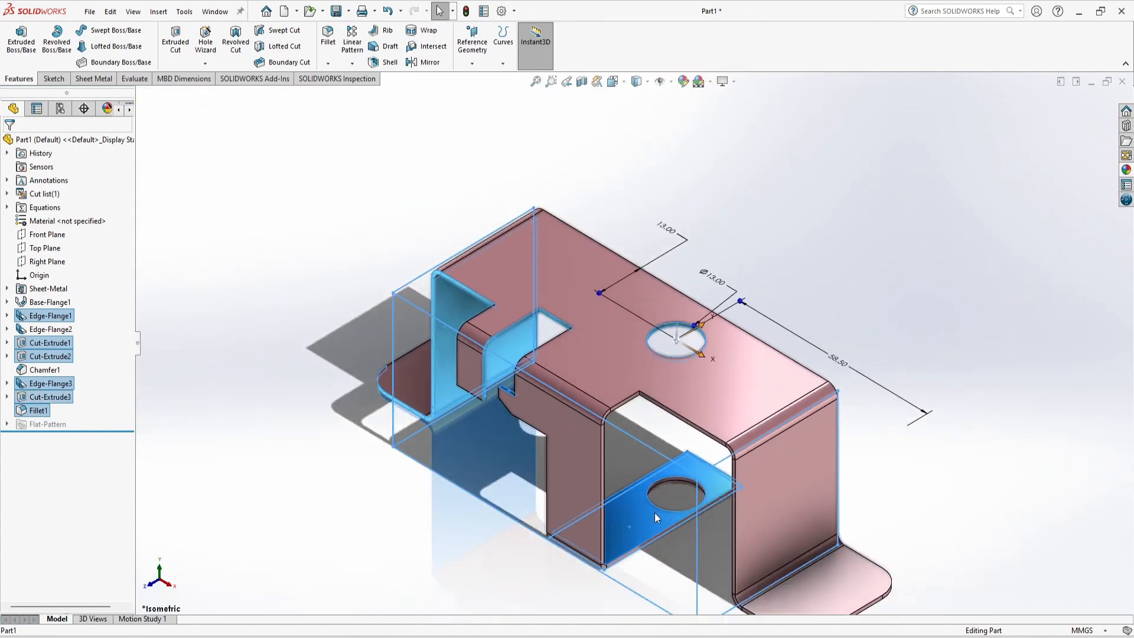
pyautogui.scroll(-5, 610, 509)
pyautogui.scroll(-4, 572, 574)
pyautogui.scroll(-1, 579, 595)
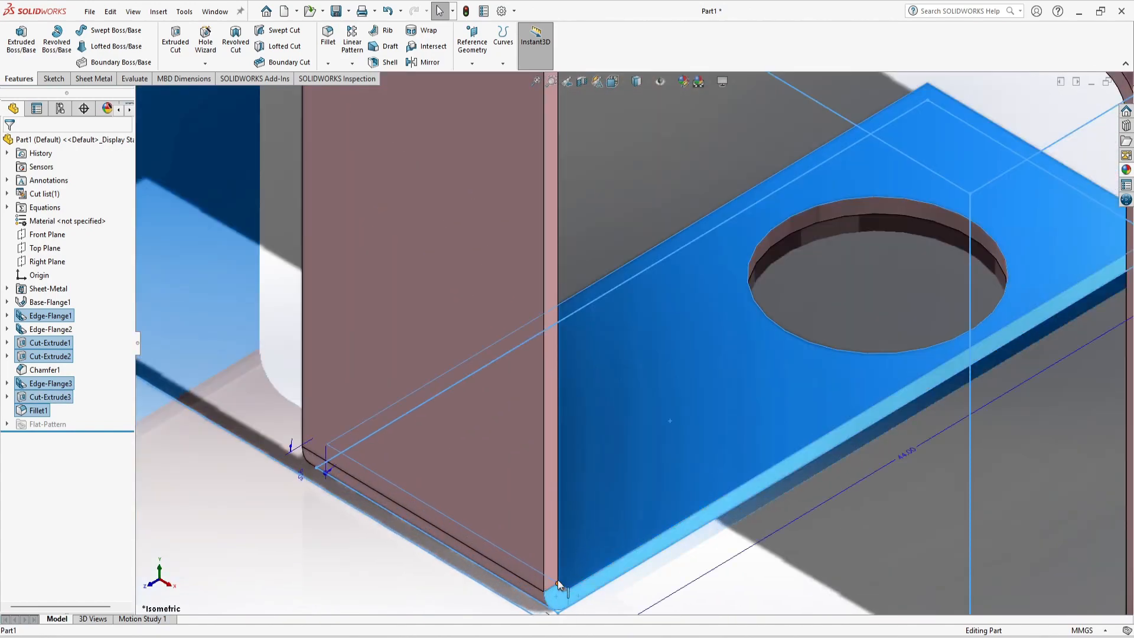
# Add the hook leg's long vertical edge, its upper bend edge, and the adjacent top-plate edge faces to the selection.
pyautogui.scroll(5, 556, 577)
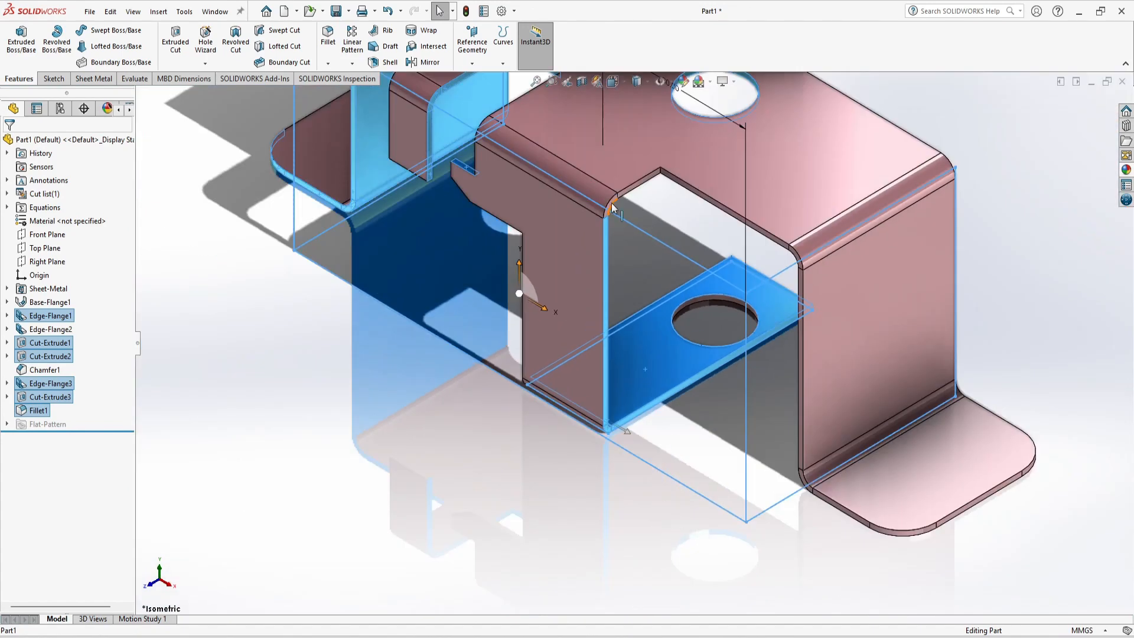
pyautogui.scroll(-5, 612, 204)
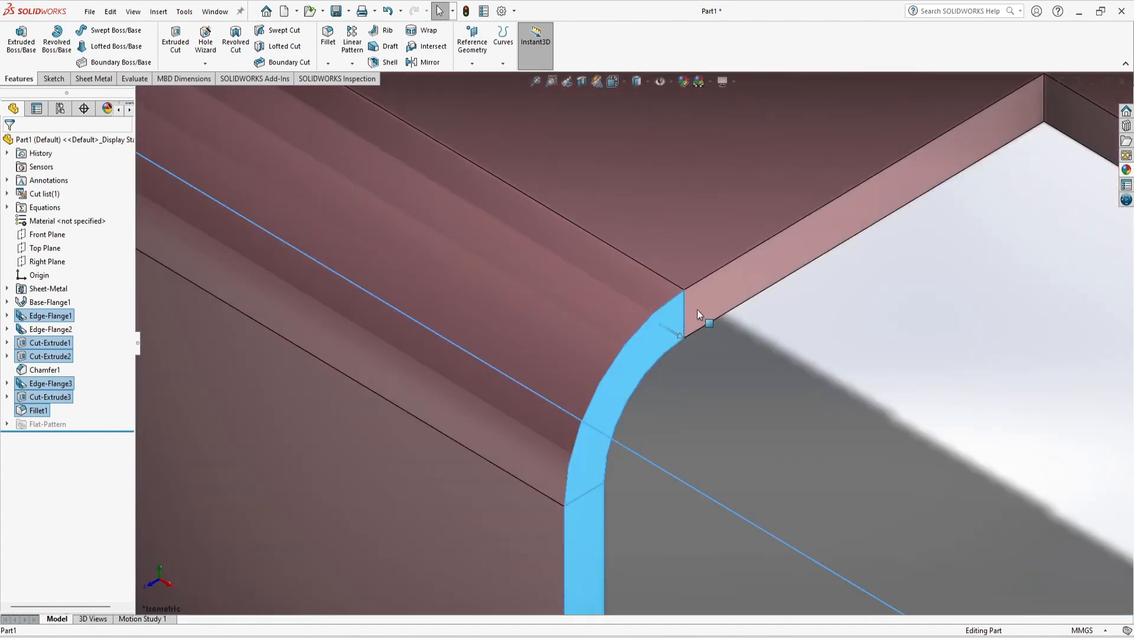
pyautogui.scroll(4, 809, 310)
pyautogui.scroll(2, 831, 370)
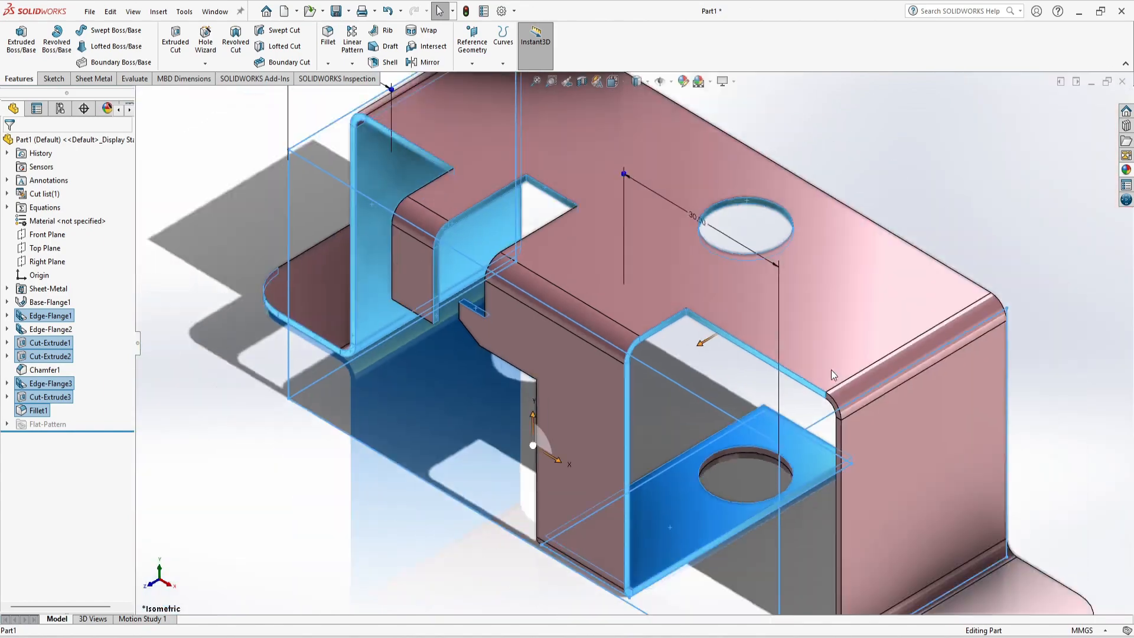
# Add the opposite leg's upper bend edge, vertical edge and lower bend edge faces to the selection.
pyautogui.scroll(-5, 805, 415)
pyautogui.scroll(2, 720, 357)
pyautogui.scroll(-4, 711, 356)
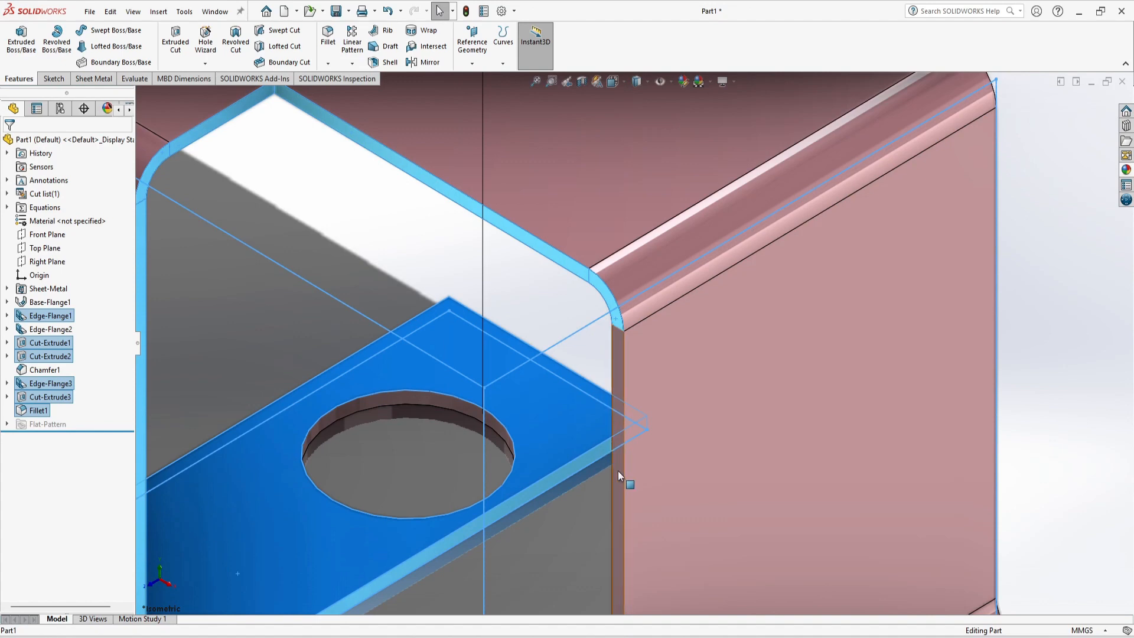
pyautogui.scroll(3, 657, 468)
pyautogui.scroll(-4, 657, 469)
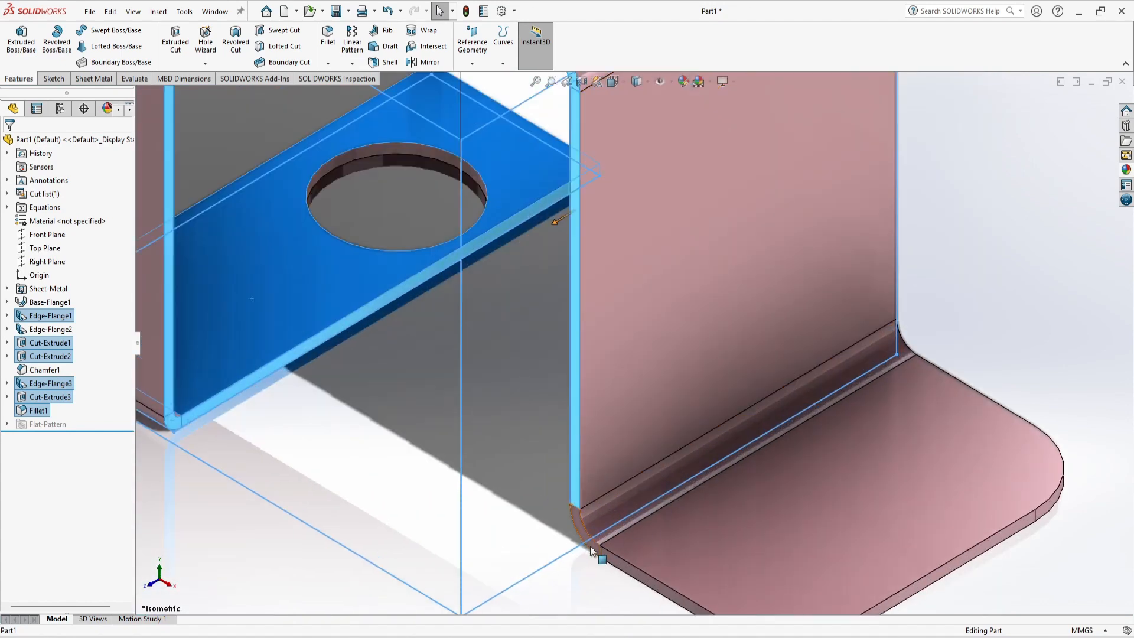
# Add the opposite foot's side and outer edge faces, including both rounded corners, to the selection.
pyautogui.scroll(4, 647, 579)
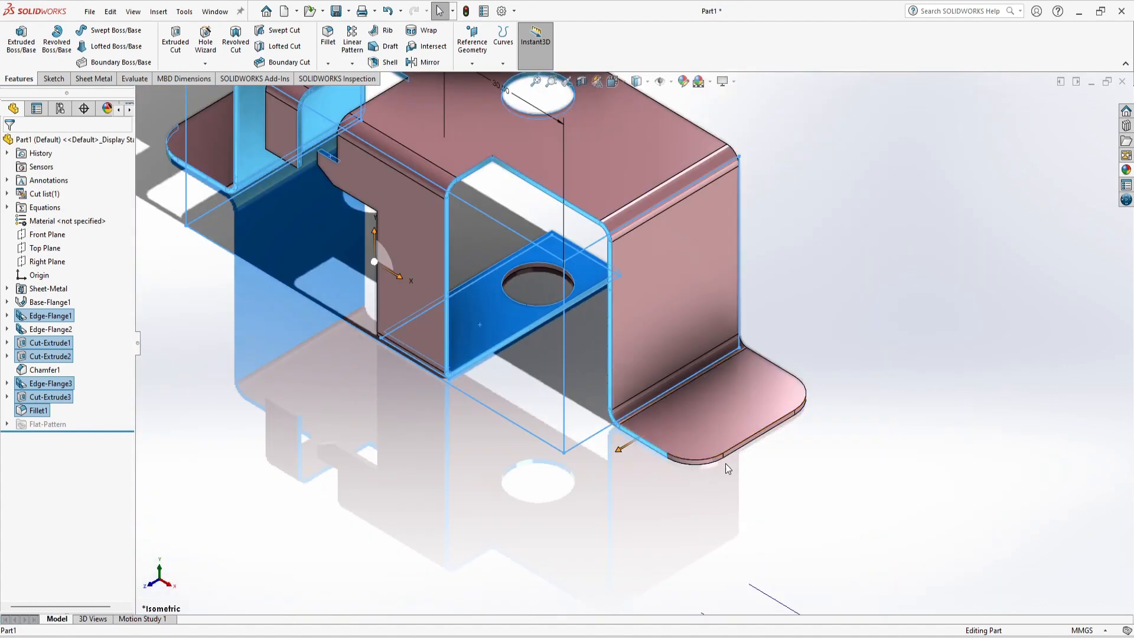
pyautogui.scroll(-4, 725, 463)
pyautogui.click(693, 406)
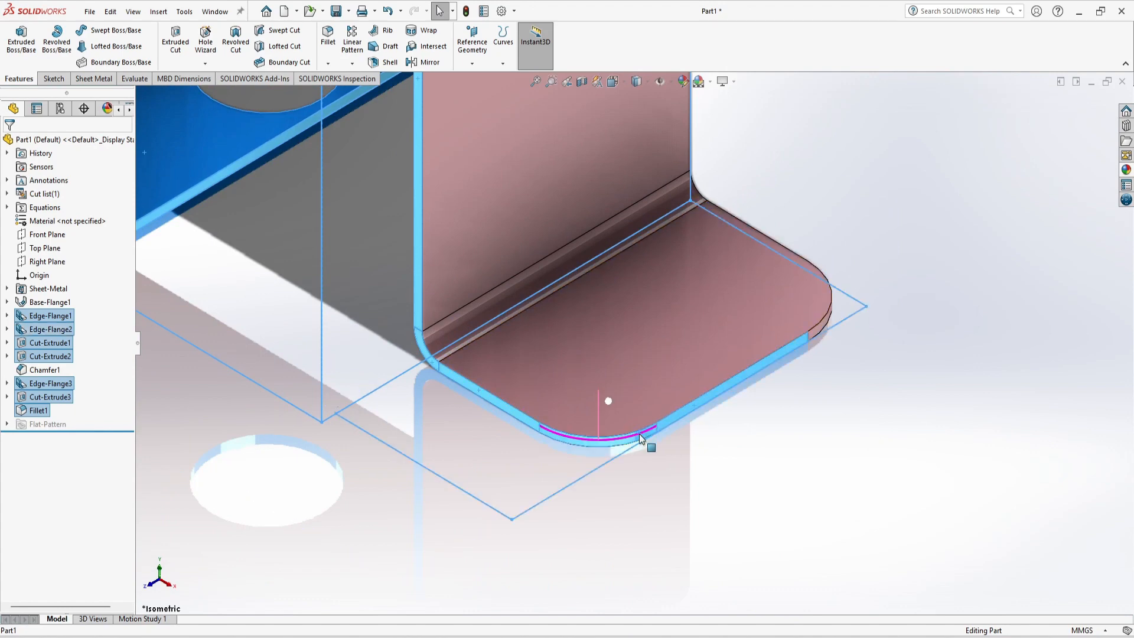
pyautogui.click(823, 328)
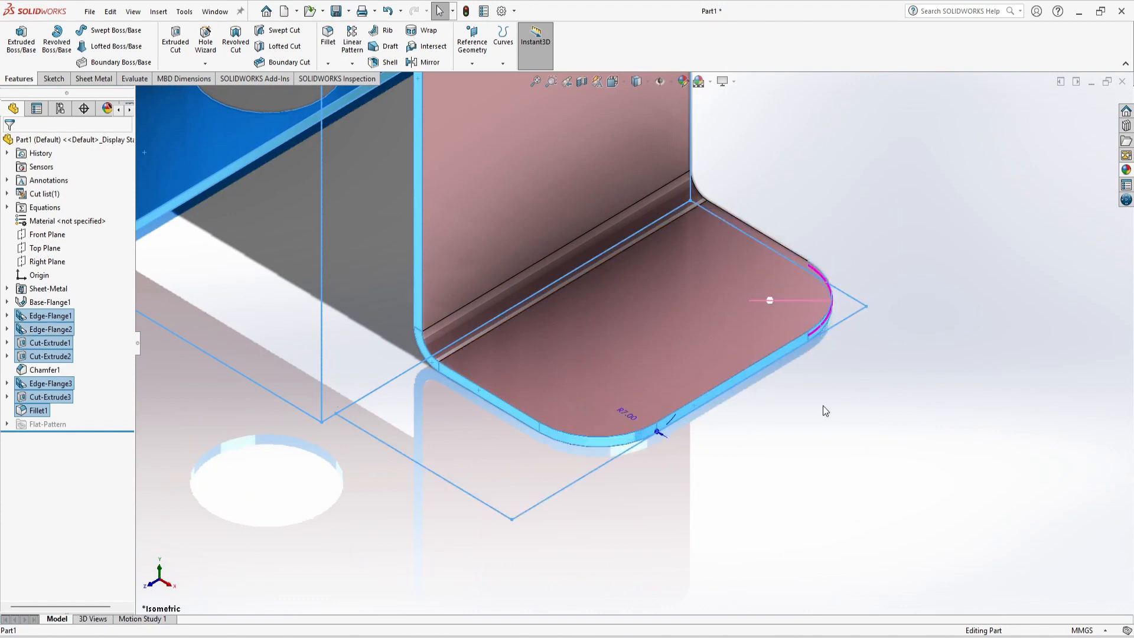
pyautogui.scroll(5, 523, 383)
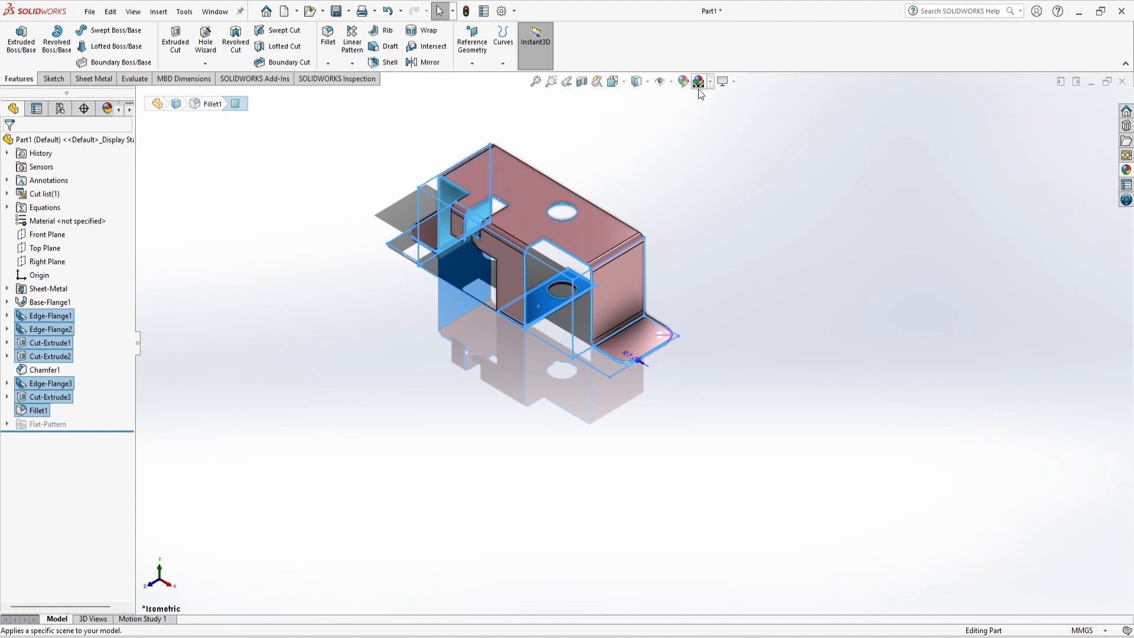
# Apply a light blue-gray appearance with RGB 203, 210, 239 to the selected faces and fit the part in view.
pyautogui.click(683, 80)
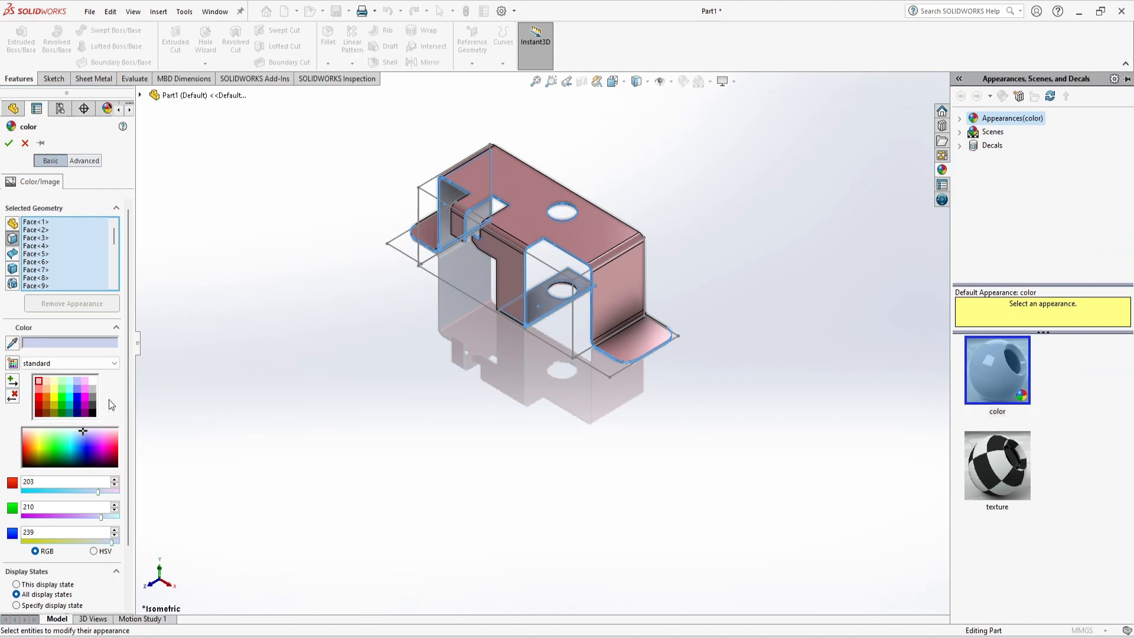
pyautogui.click(12, 150)
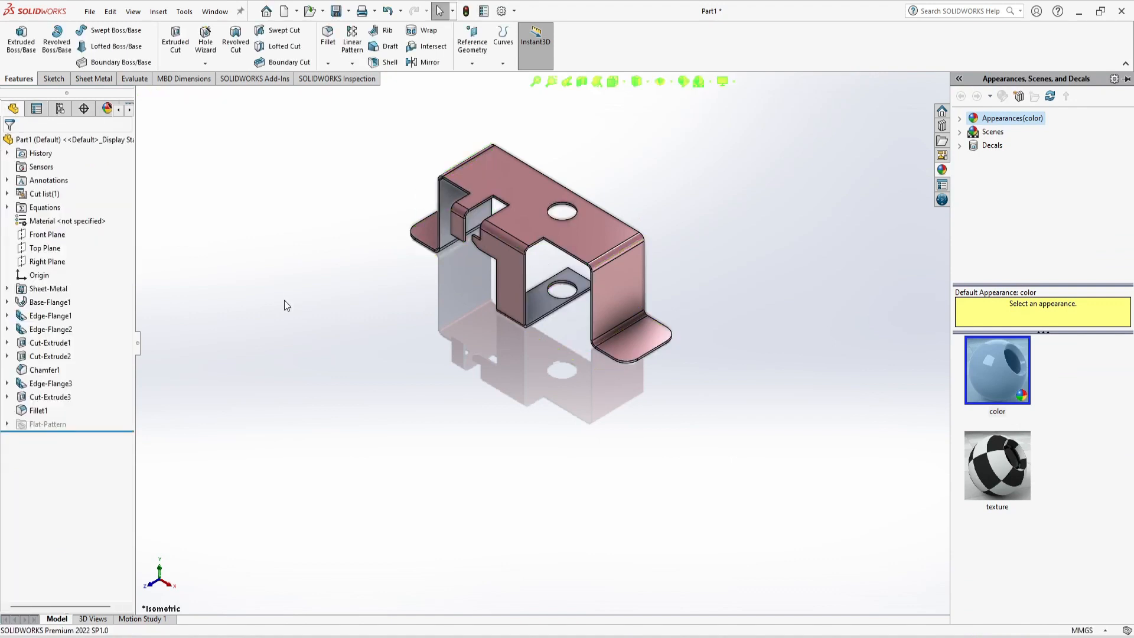
pyautogui.press('f')
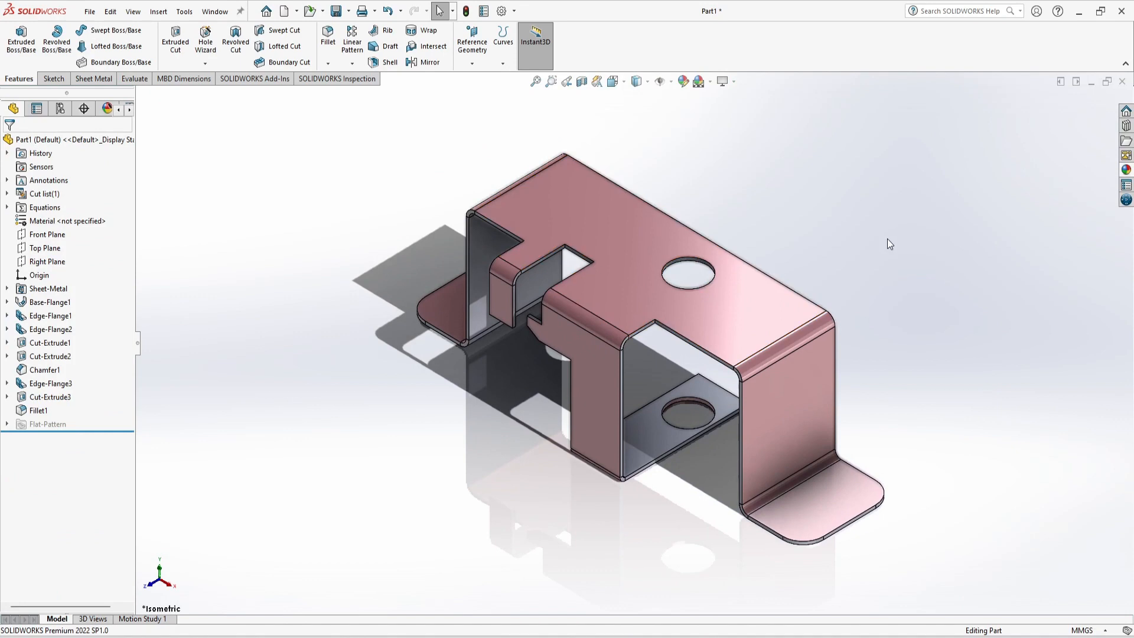
# Check the reference drawing, examine Part7's unfolded shape by rolling it back before Fold1 and forward again, and return to Part1.
pyautogui.hotkey('alt', 'Tab')
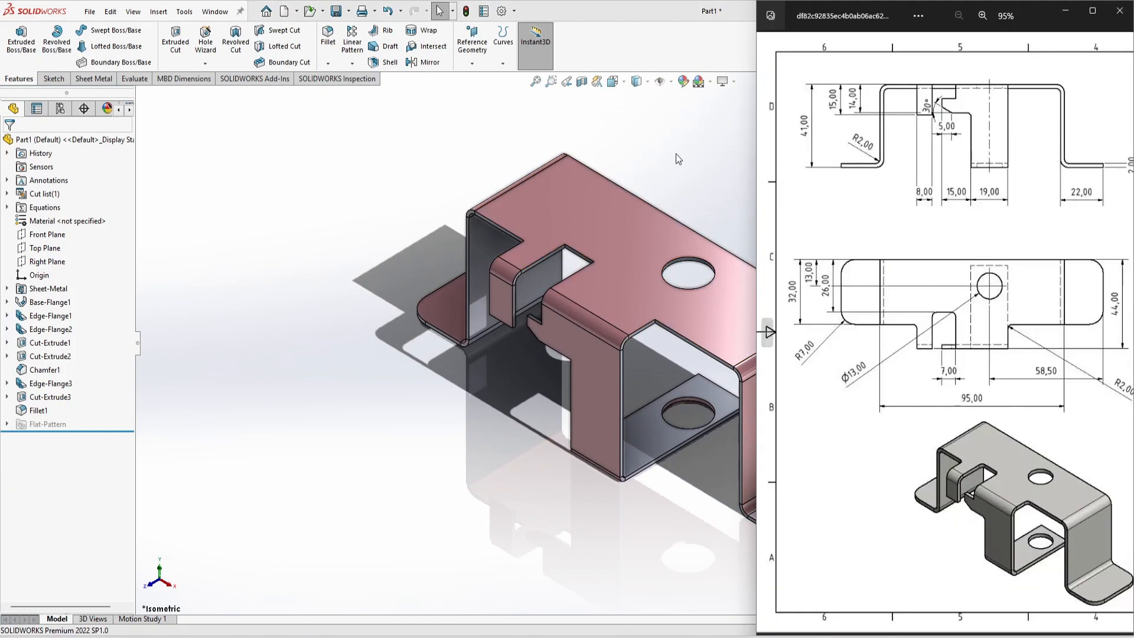
pyautogui.hotkey('alt', 'Tab')
pyautogui.moveTo(746, 635)
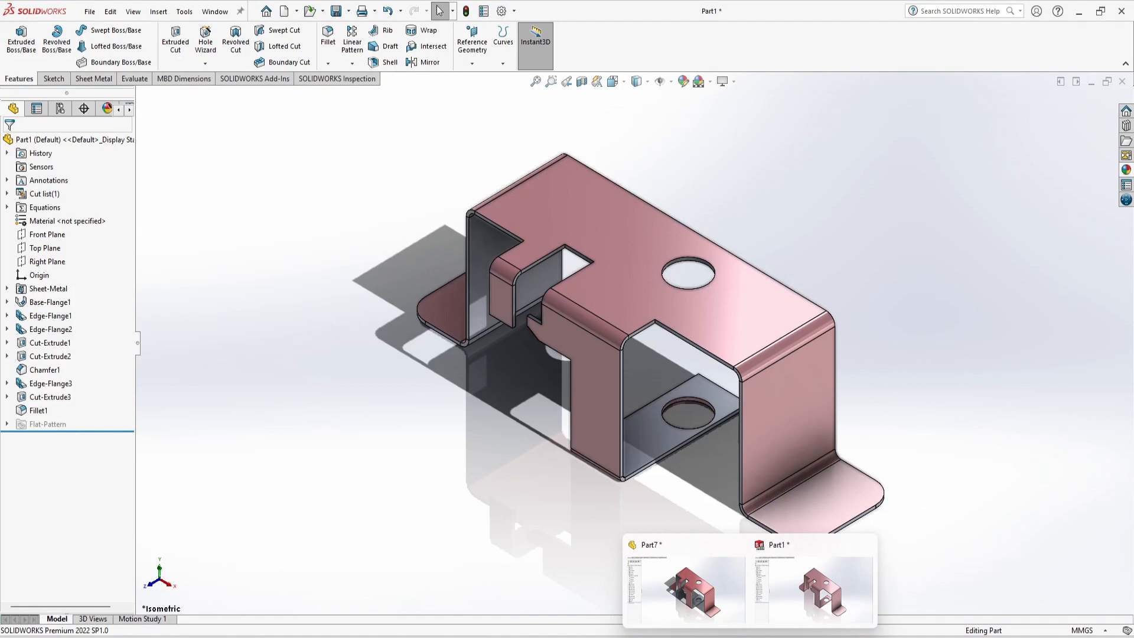
pyautogui.click(716, 598)
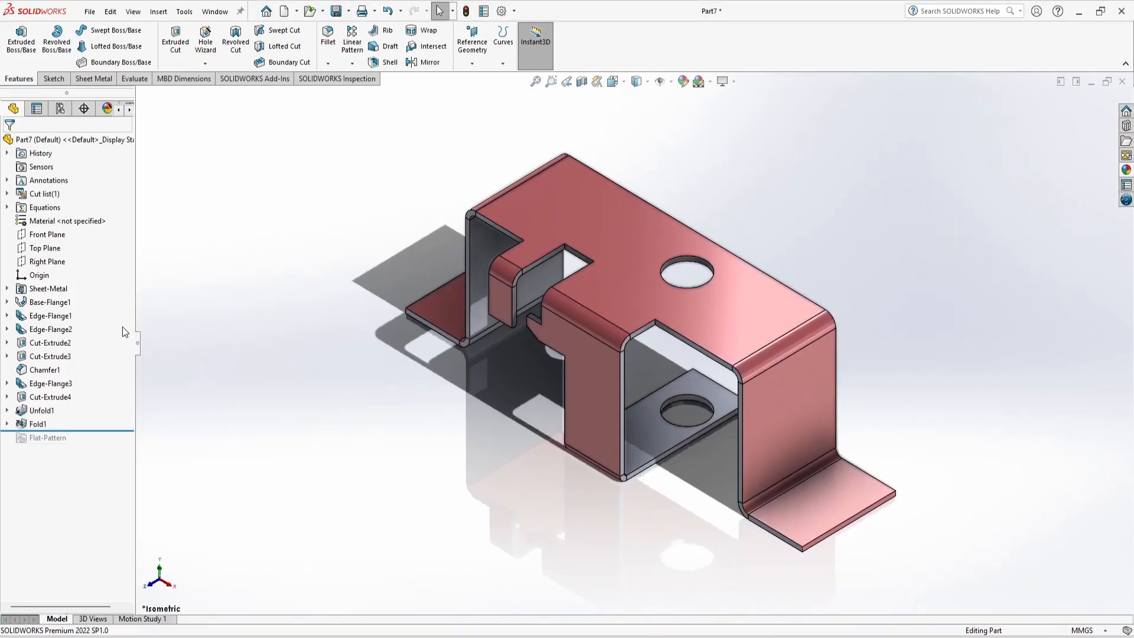
pyautogui.moveTo(93, 432)
pyautogui.mouseDown()
pyautogui.moveTo(101, 407)
pyautogui.moveTo(96, 417)
pyautogui.mouseUp()
pyautogui.scroll(4, 615, 426)
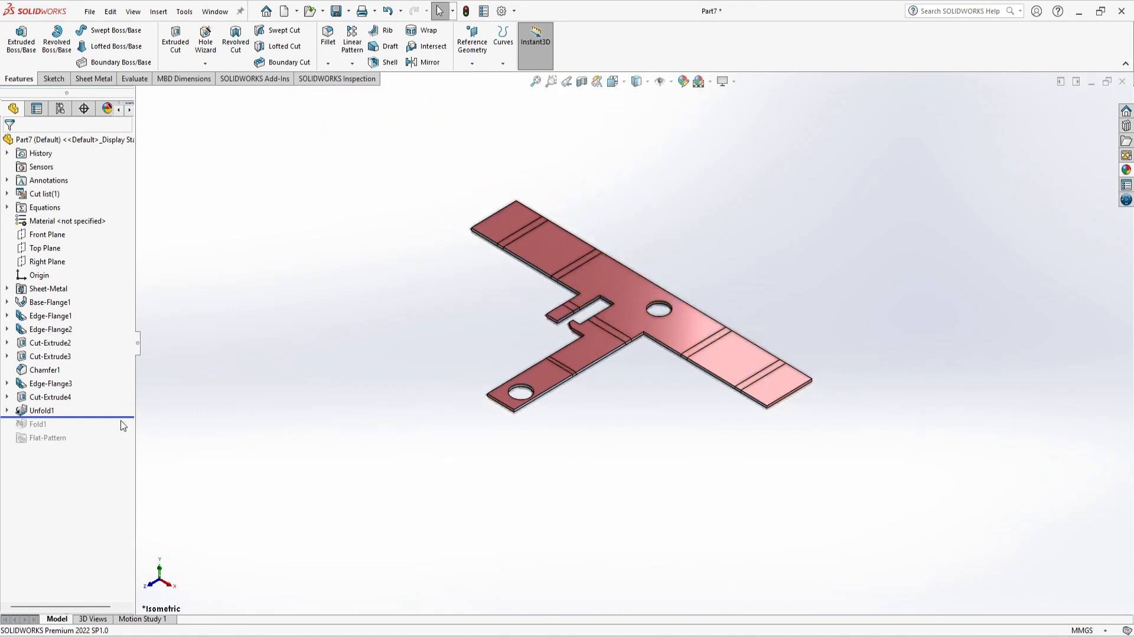
pyautogui.moveTo(127, 417); pyautogui.dragTo(126, 430)
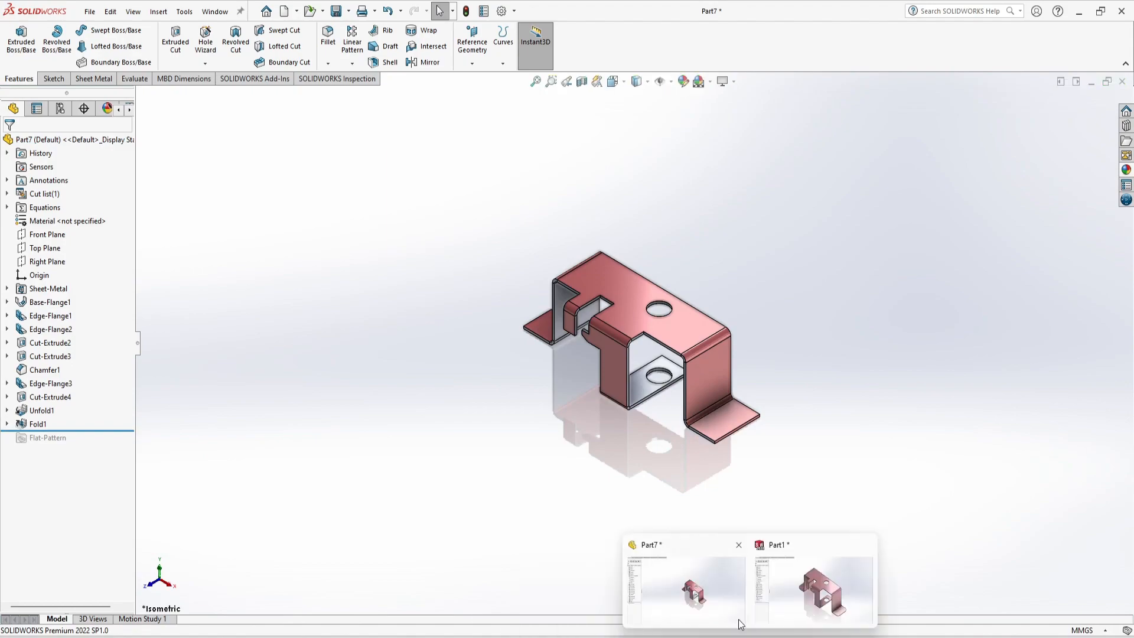
pyautogui.click(791, 589)
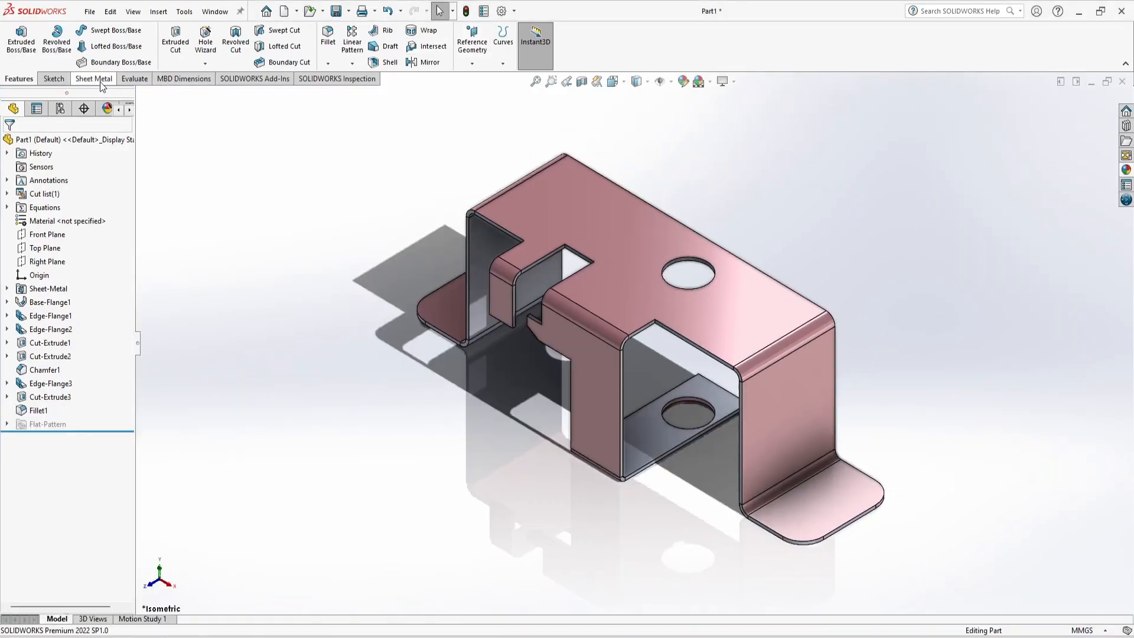
# Unfold all of the bracket's bends, keeping the top plate's upper face fixed.
pyautogui.click(97, 79)
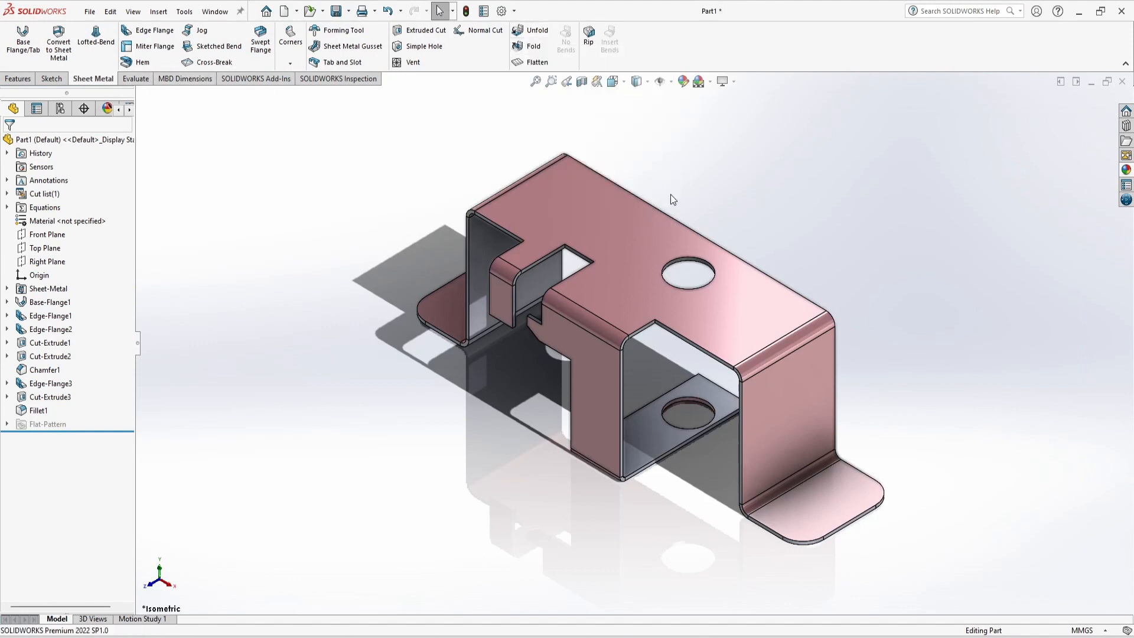
pyautogui.click(534, 31)
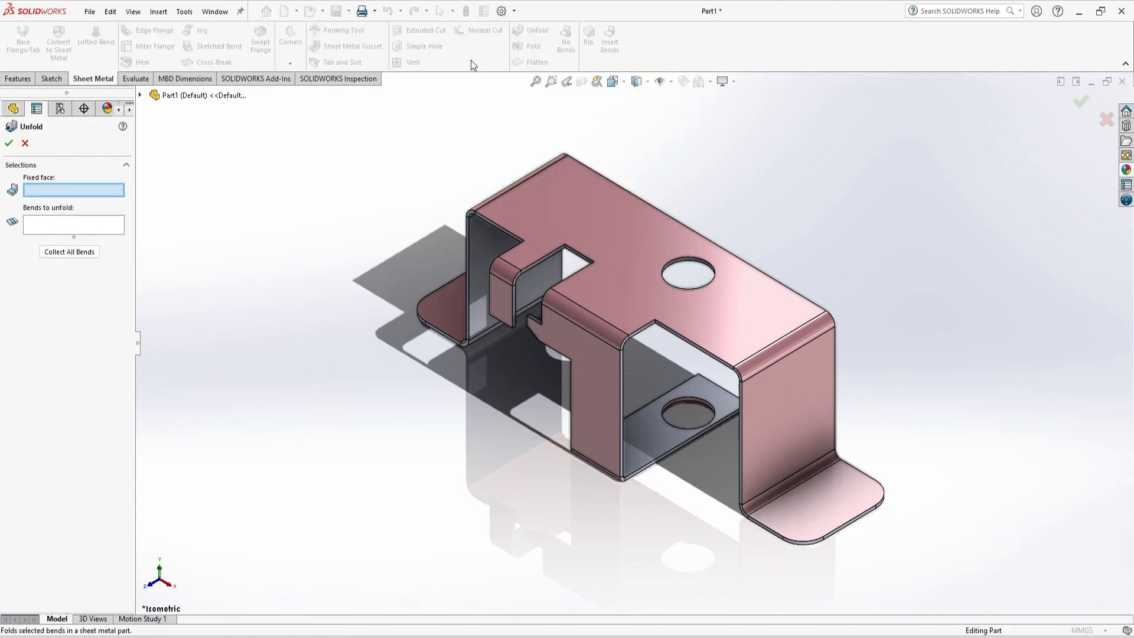
pyautogui.click(621, 258)
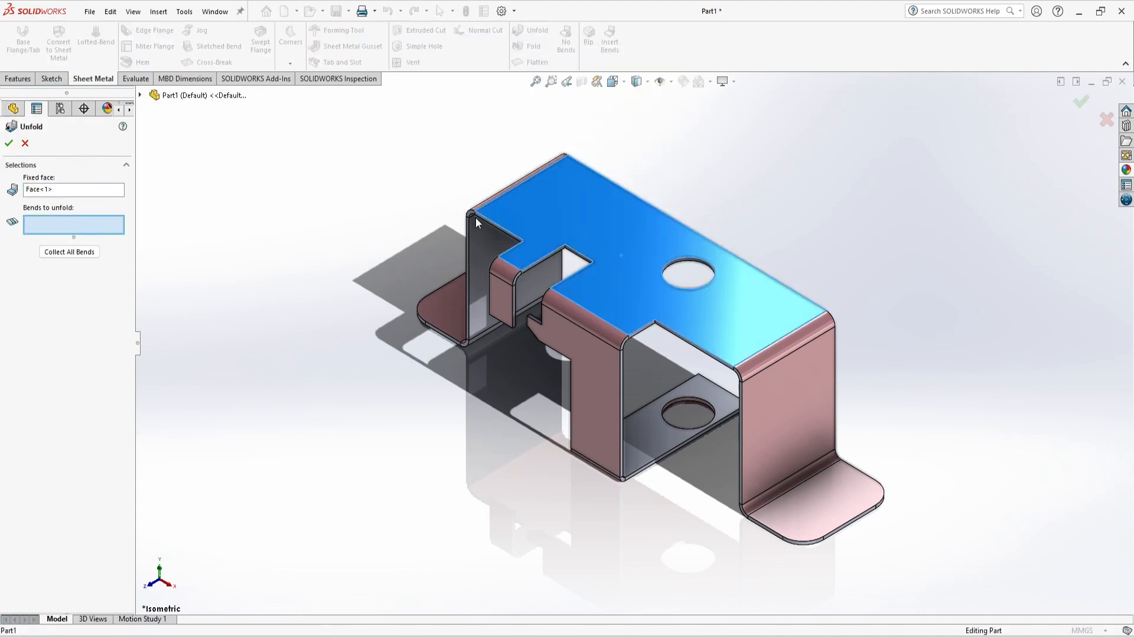
pyautogui.click(80, 257)
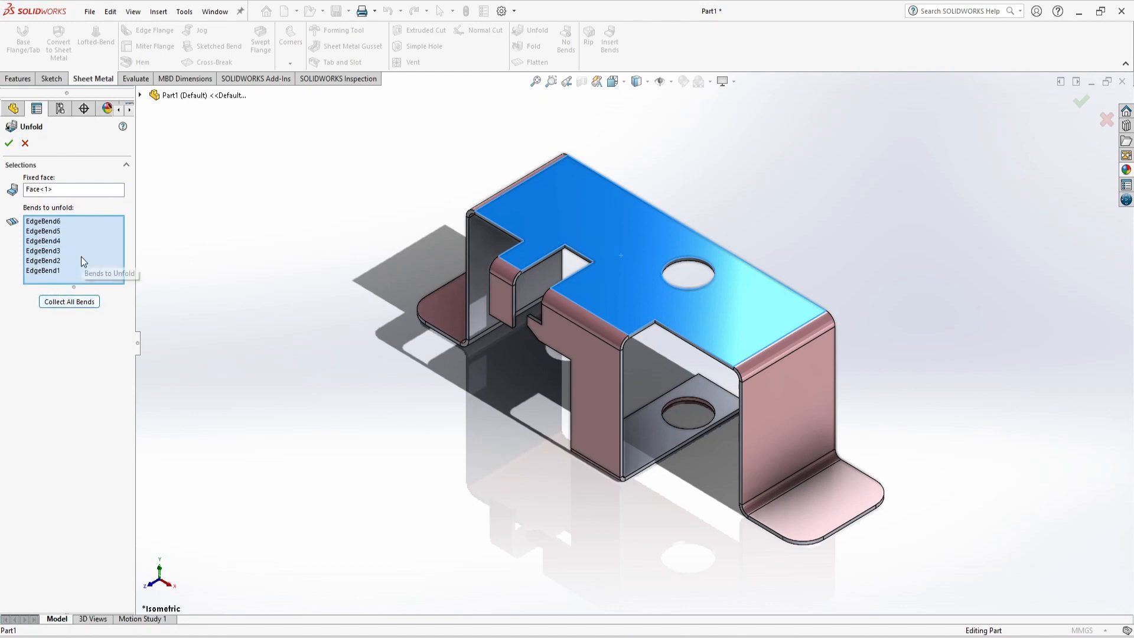
pyautogui.click(8, 143)
pyautogui.scroll(5, 627, 364)
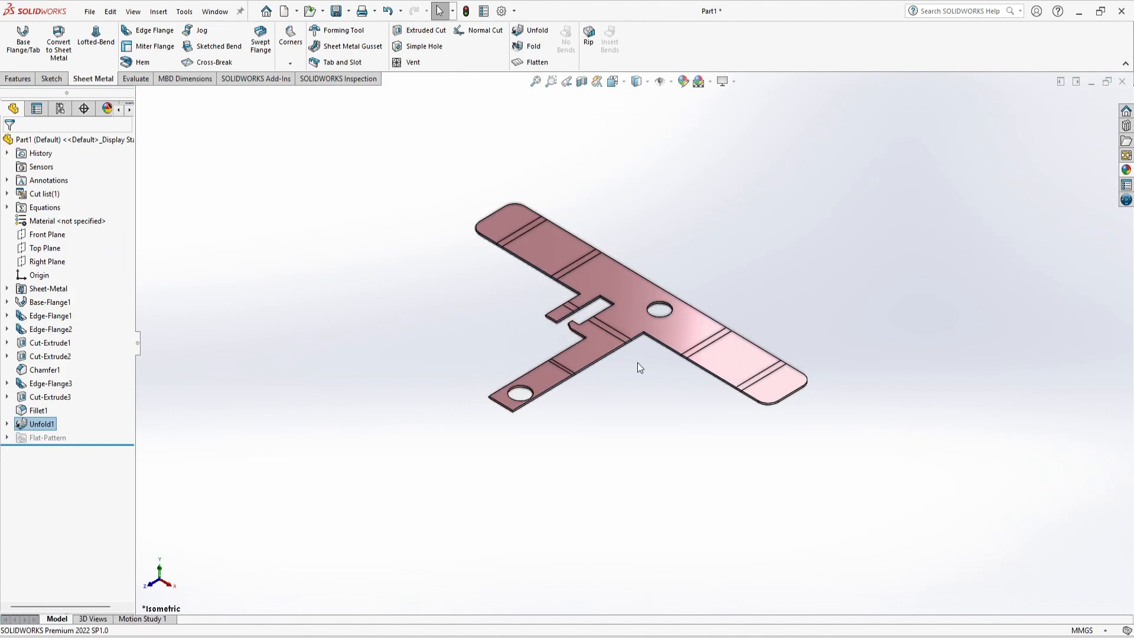
# Examine the flat blank from above, and roll the model back before Unfold1 and forward again to compare both states.
pyautogui.moveTo(610, 425); pyautogui.dragTo(613, 532, button='middle')
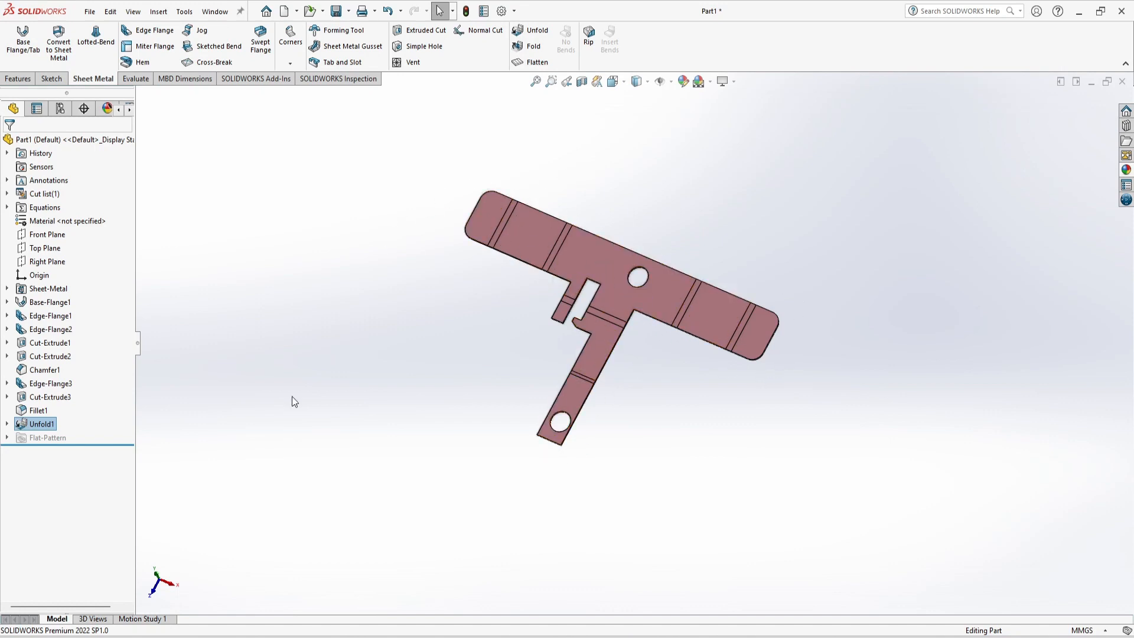
pyautogui.moveTo(103, 444); pyautogui.dragTo(108, 416)
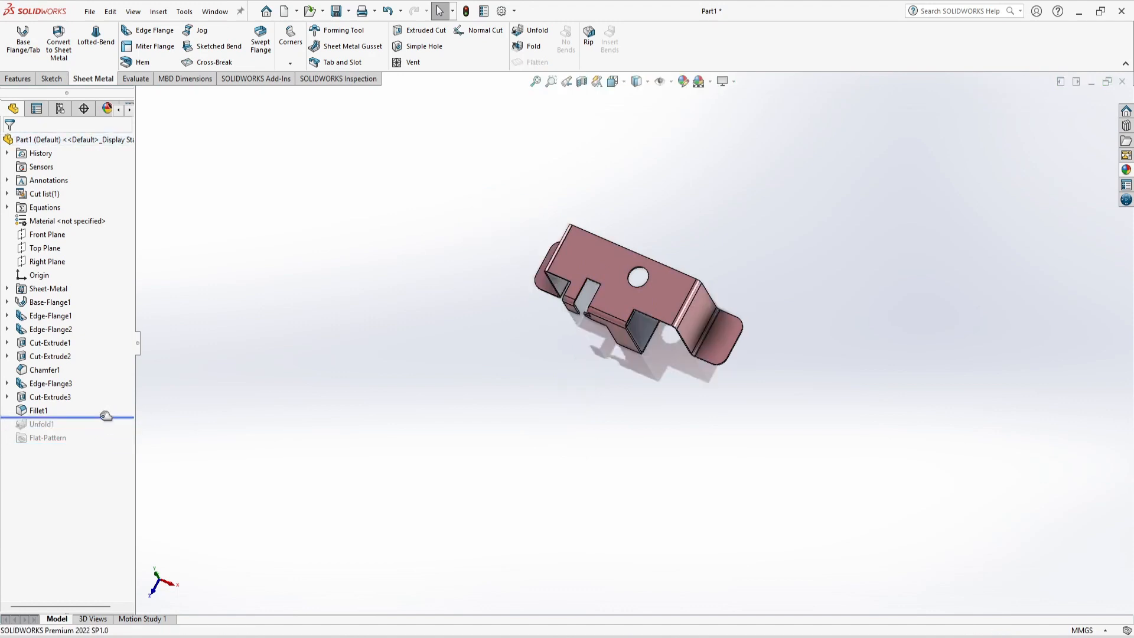
pyautogui.moveTo(106, 416); pyautogui.dragTo(94, 445)
# Fold all of the bends back with the top plate's face fixed, and restore the isometric view.
pyautogui.click(532, 50)
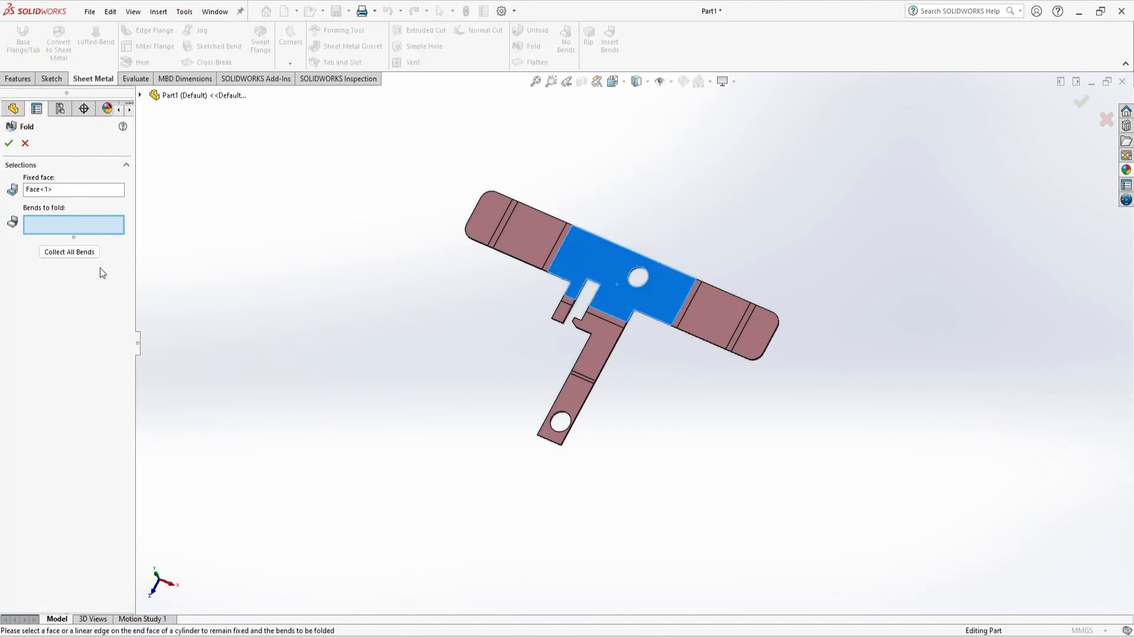
pyautogui.click(87, 254)
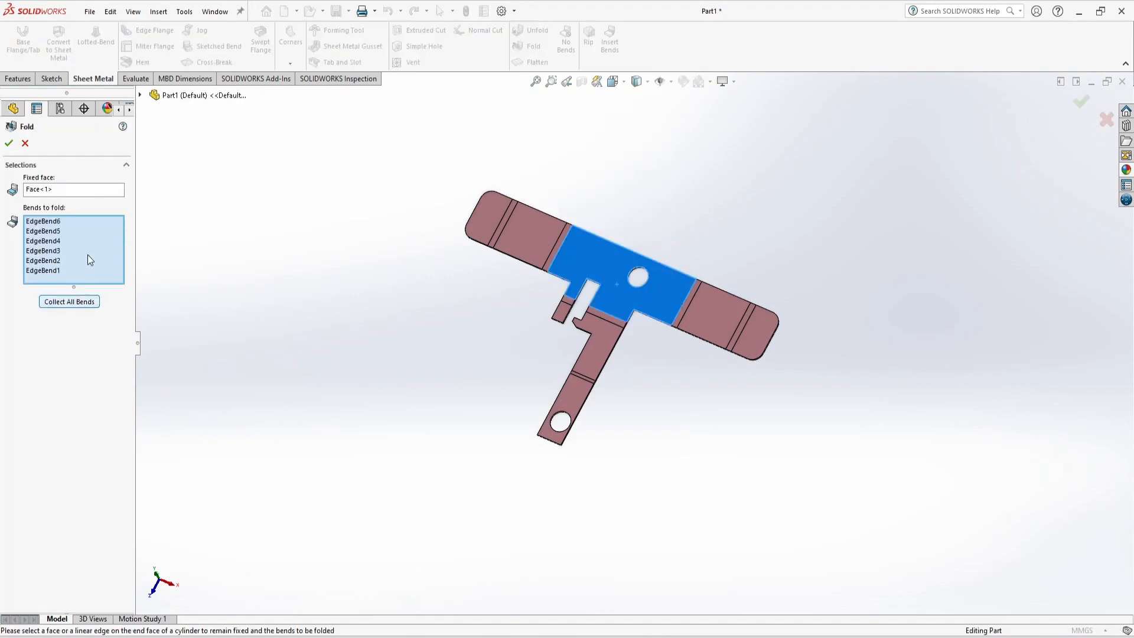
pyautogui.click(8, 143)
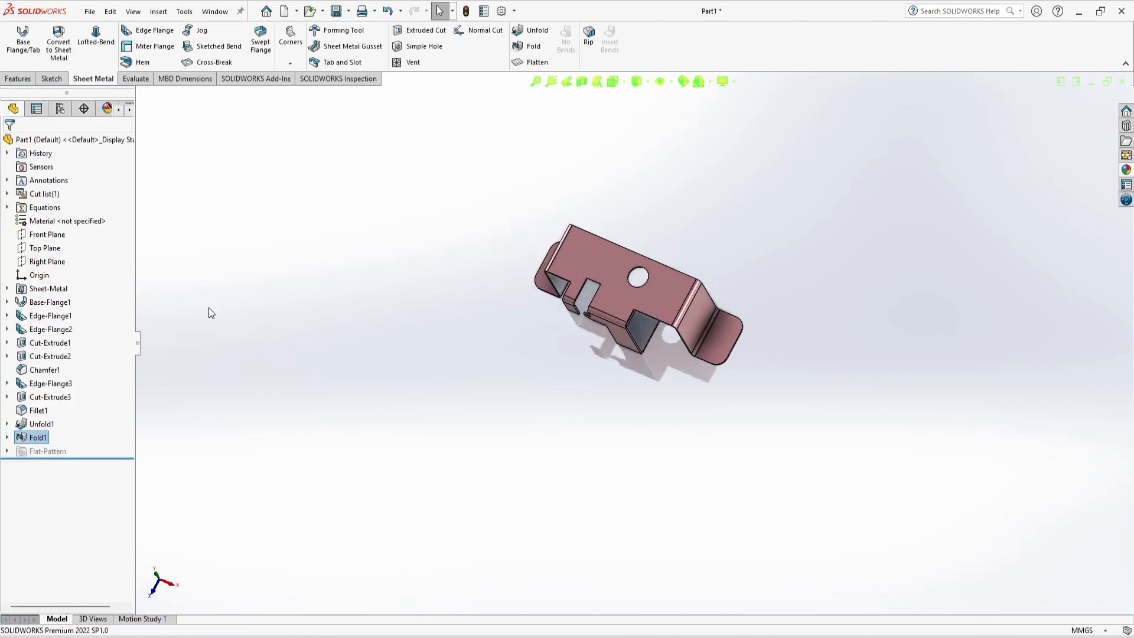
pyautogui.hotkey('ctrl', '7')
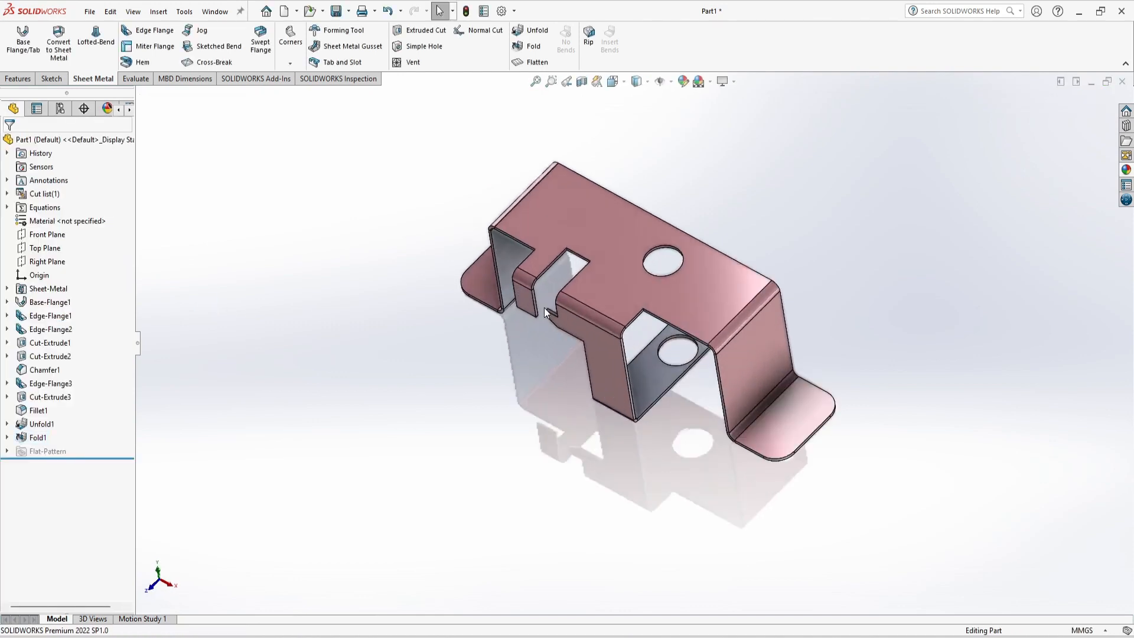